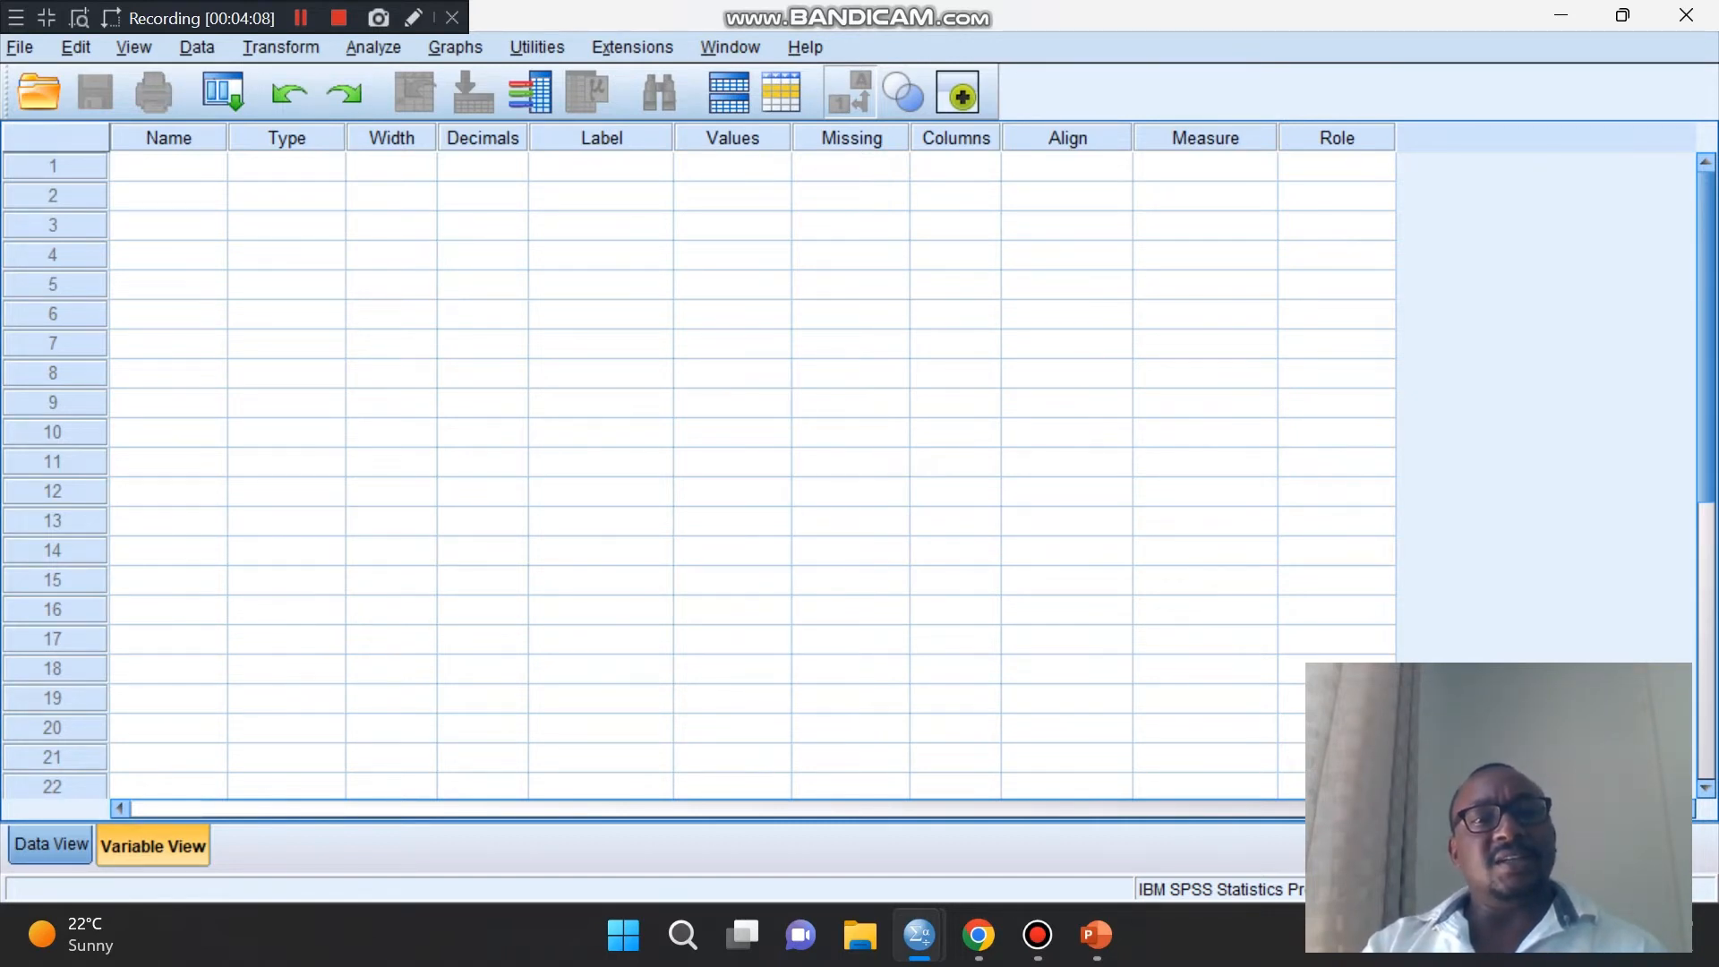
- Compare the Data View and Variable View of the empty dataset
left_click(51, 844)
left_click(153, 846)
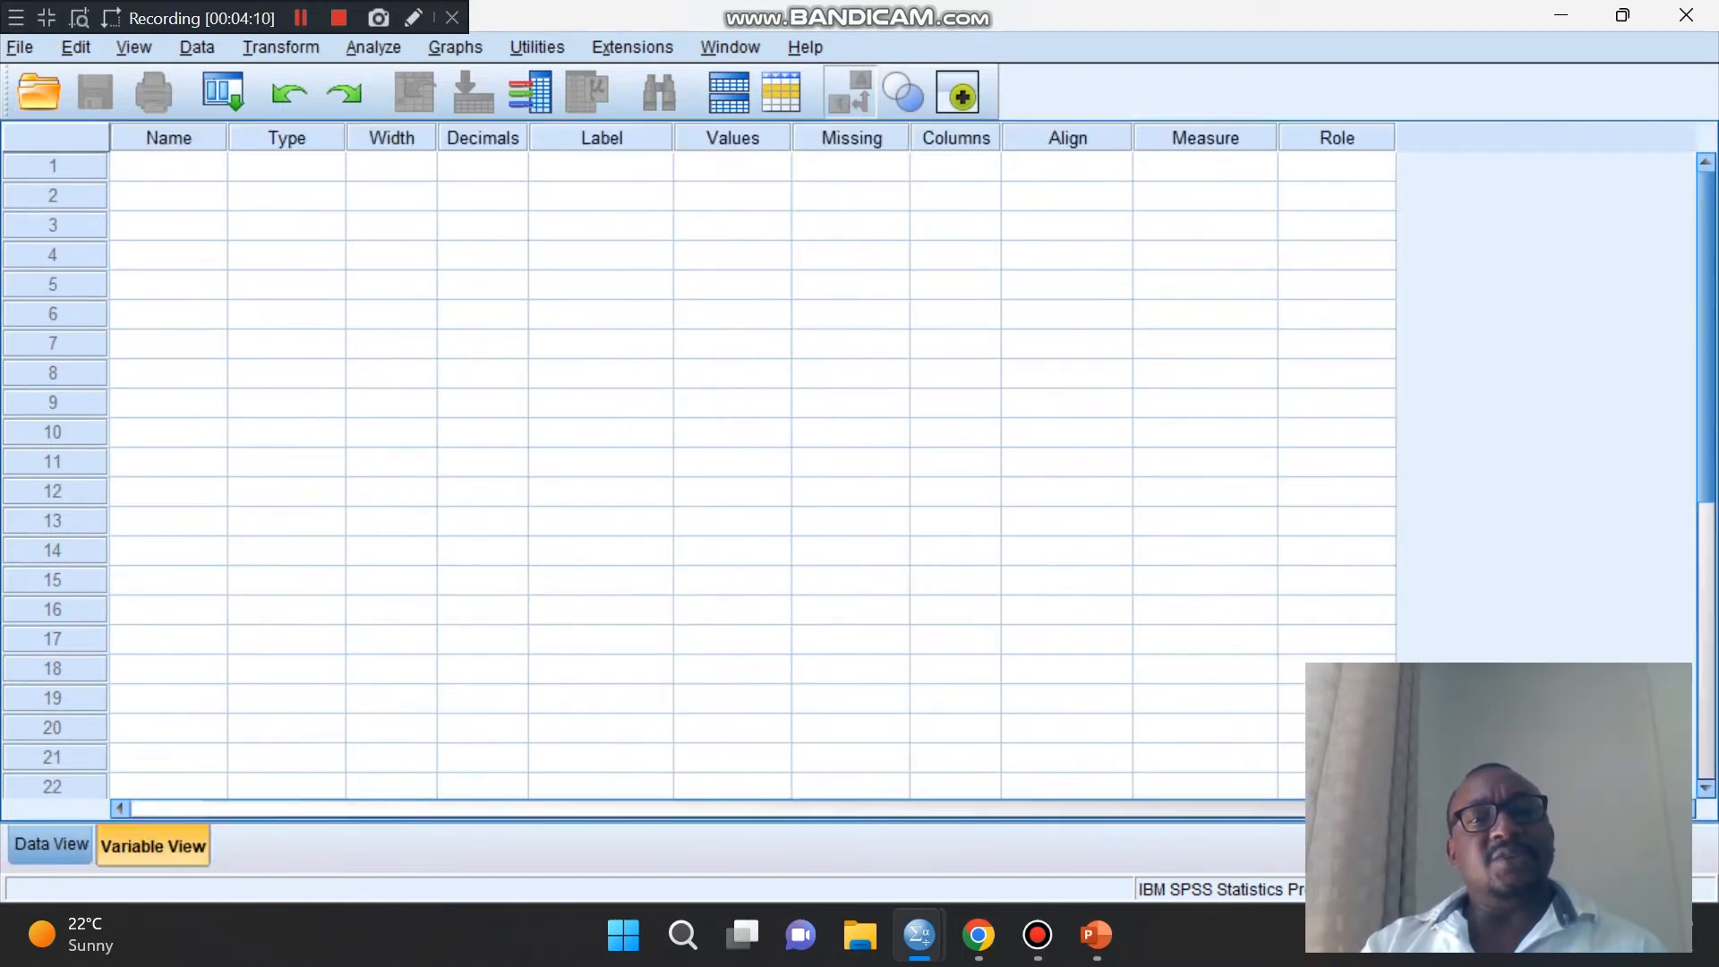
left_click(51, 844)
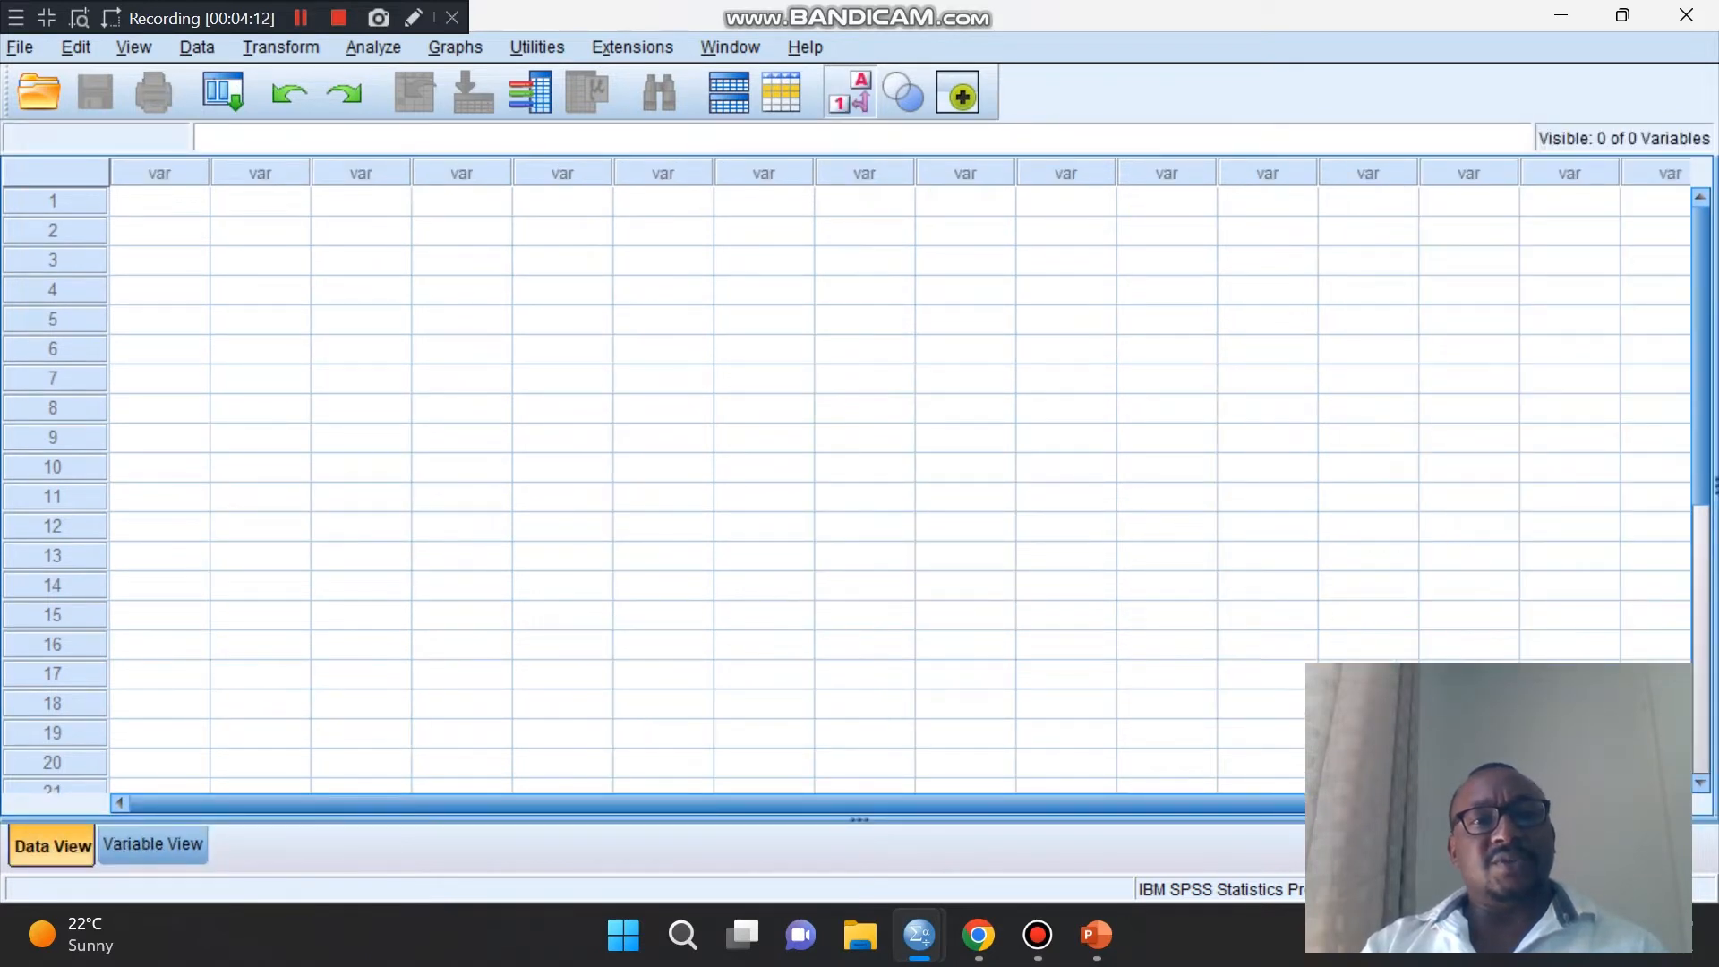
left_click(153, 846)
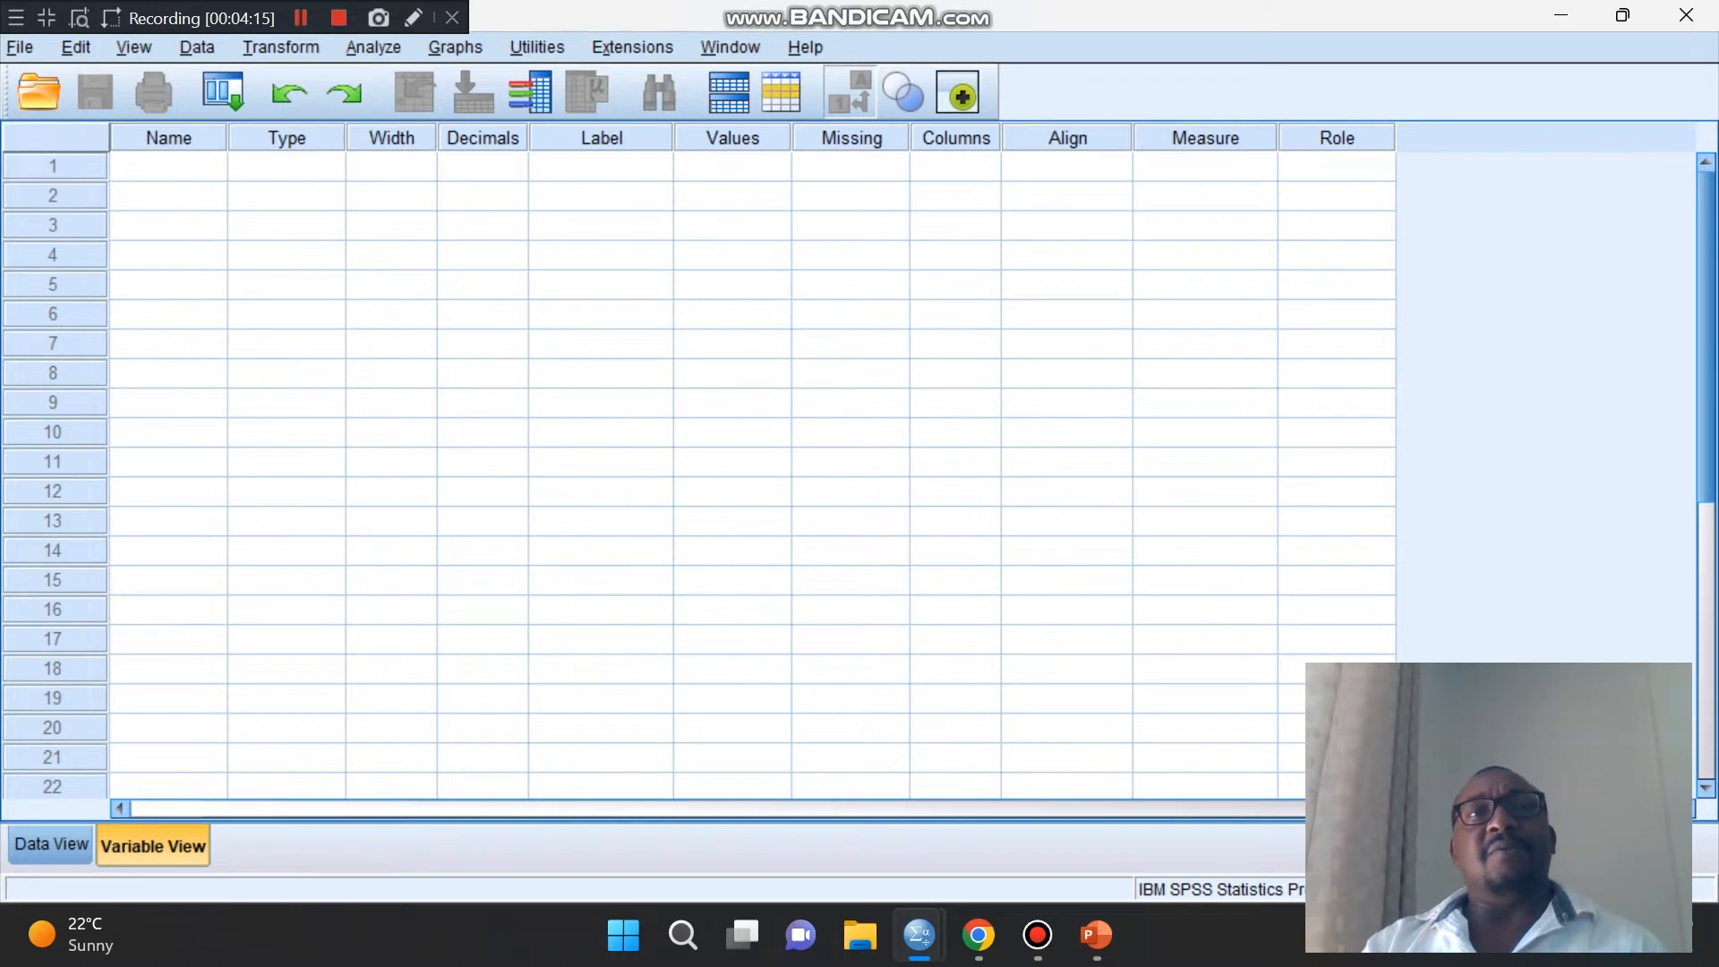
left_click(51, 845)
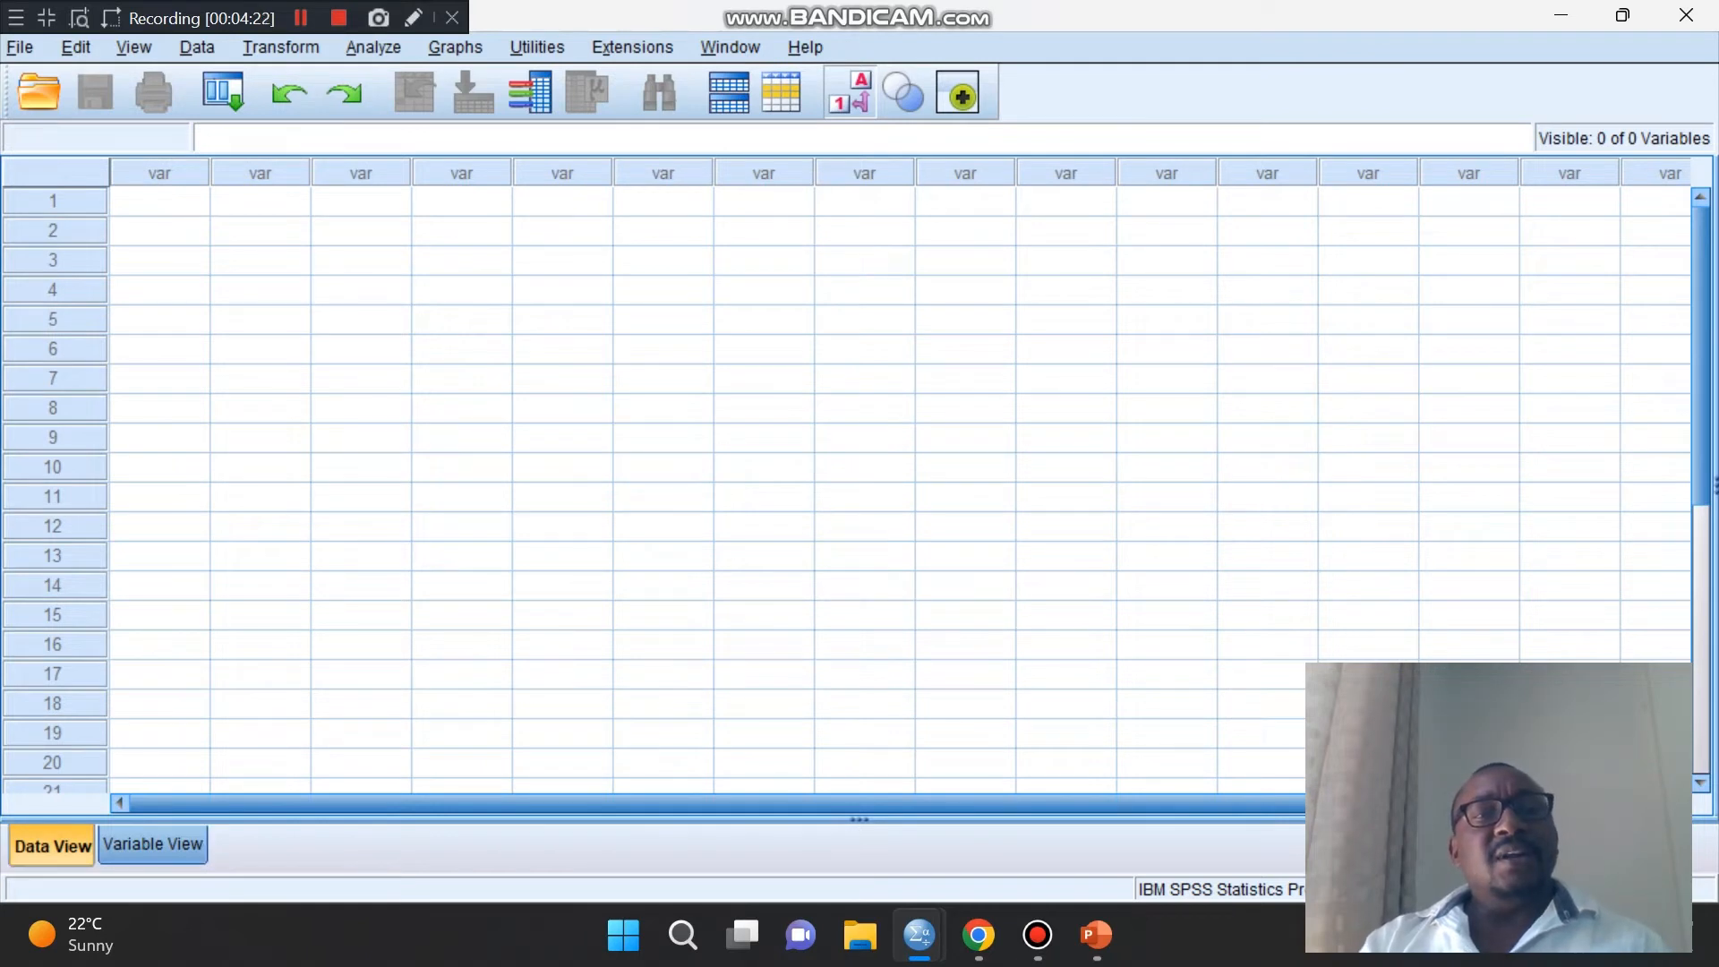
- Define a first variable named Gender in Variable View
left_click(154, 845)
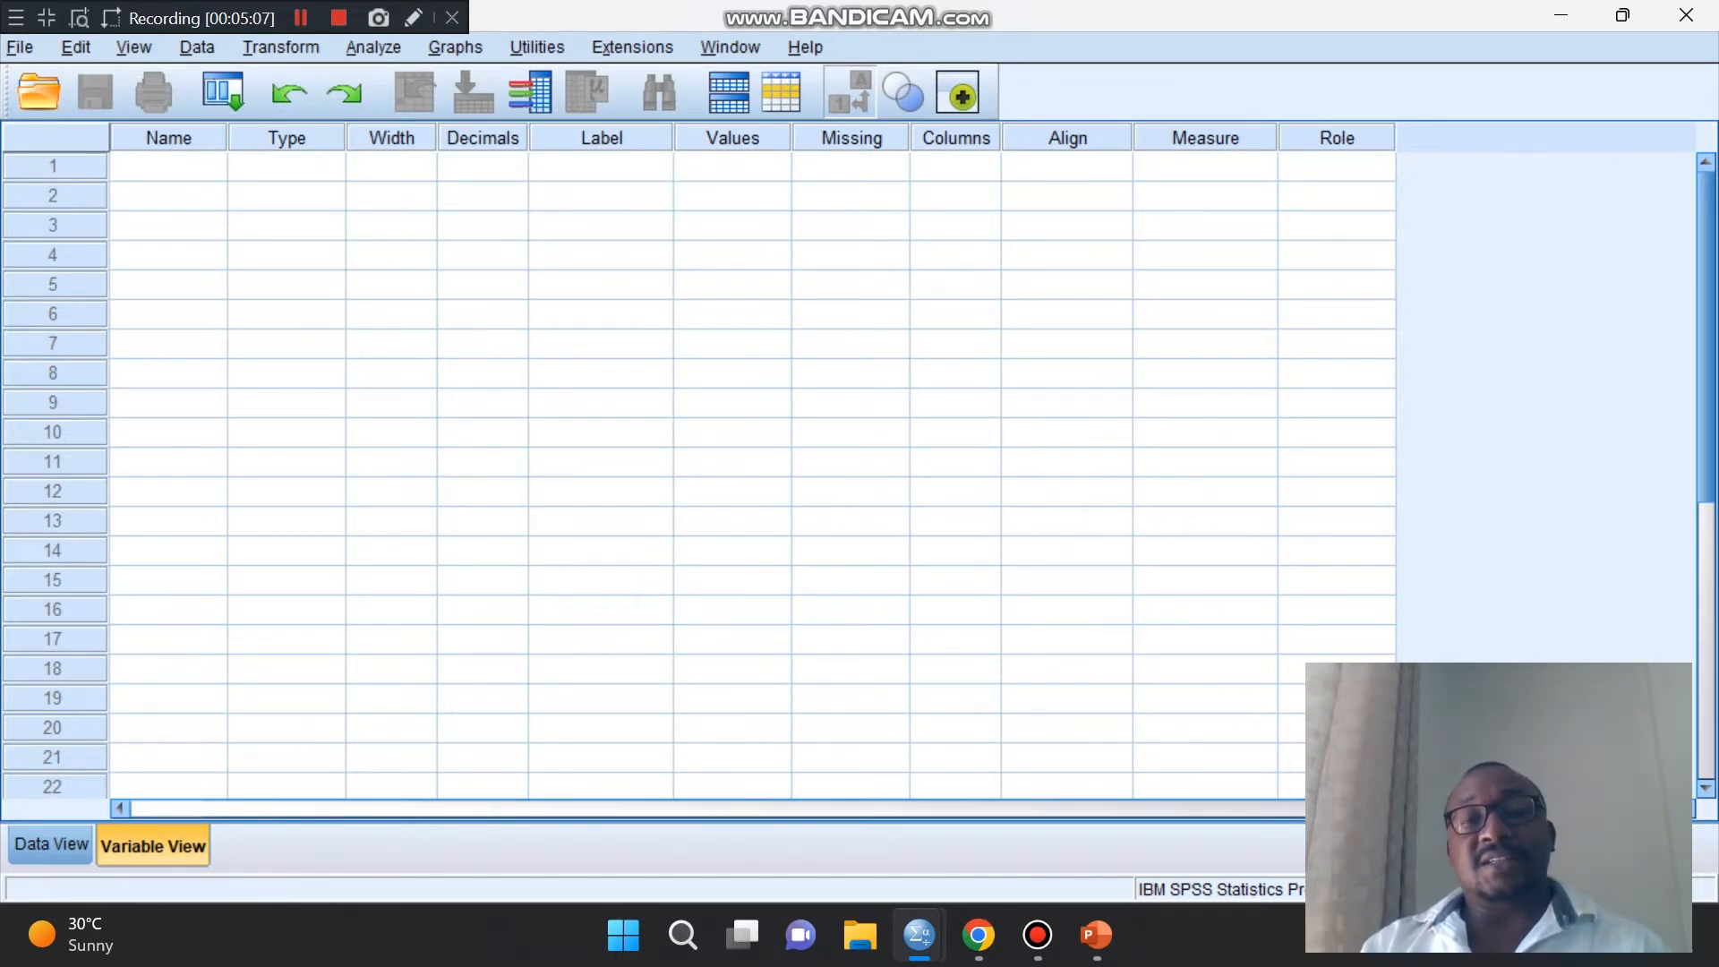
left_click(168, 165)
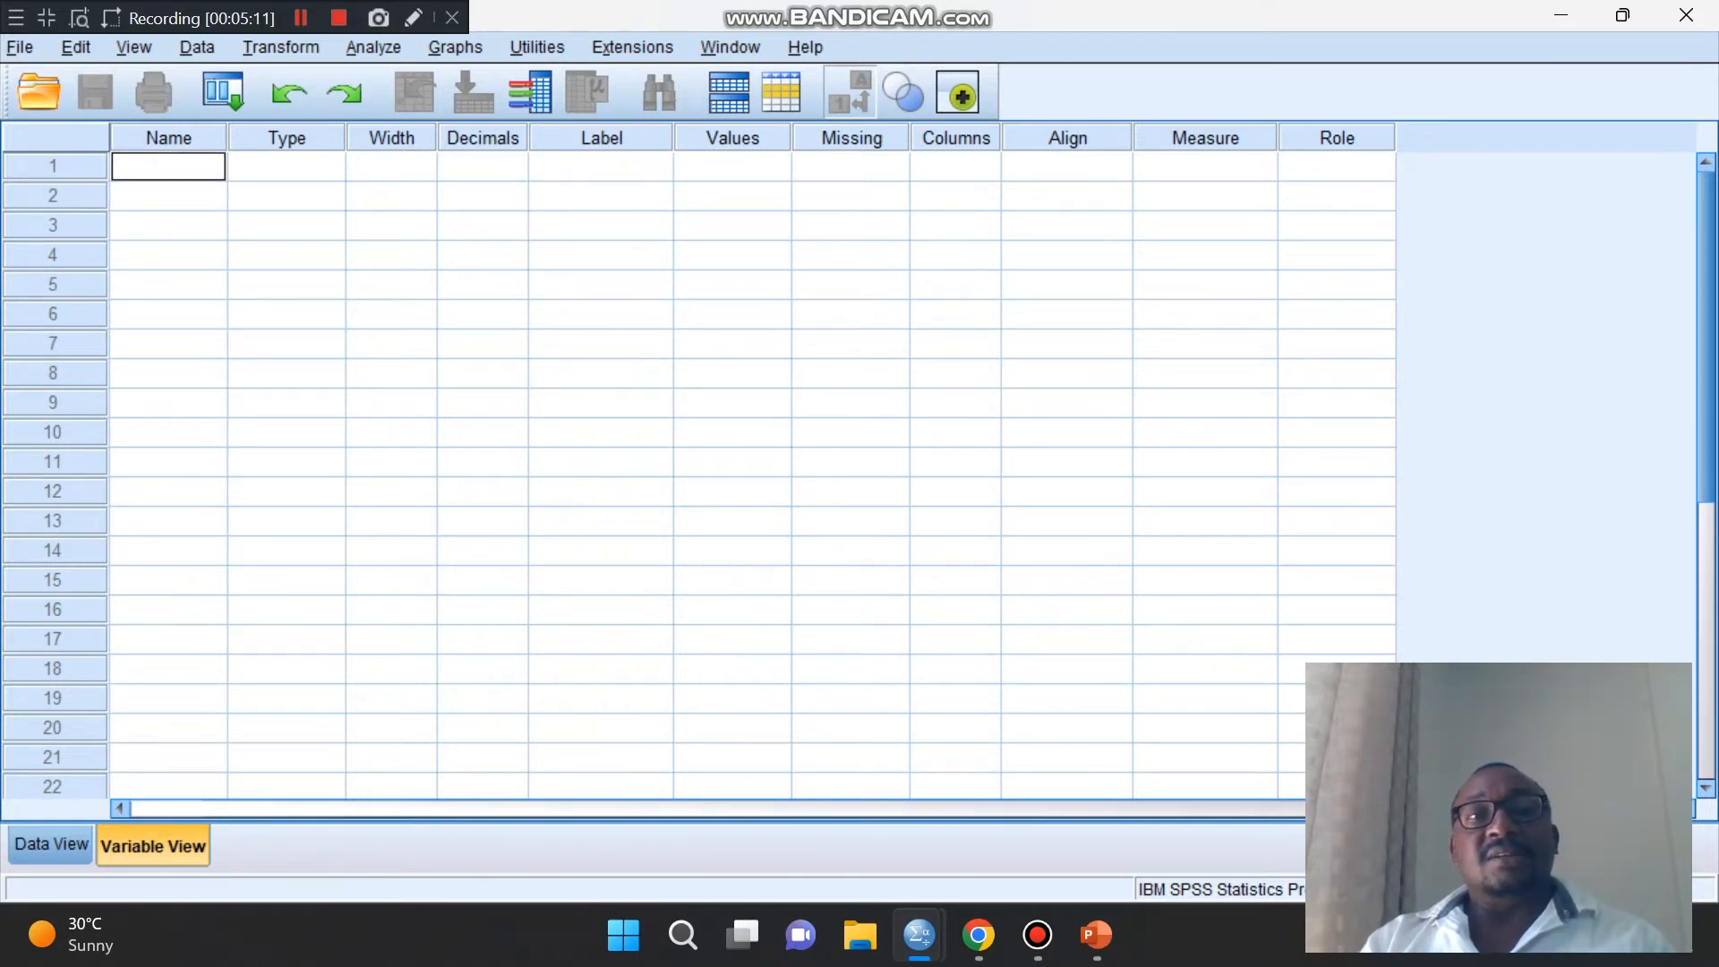
type("Gender")
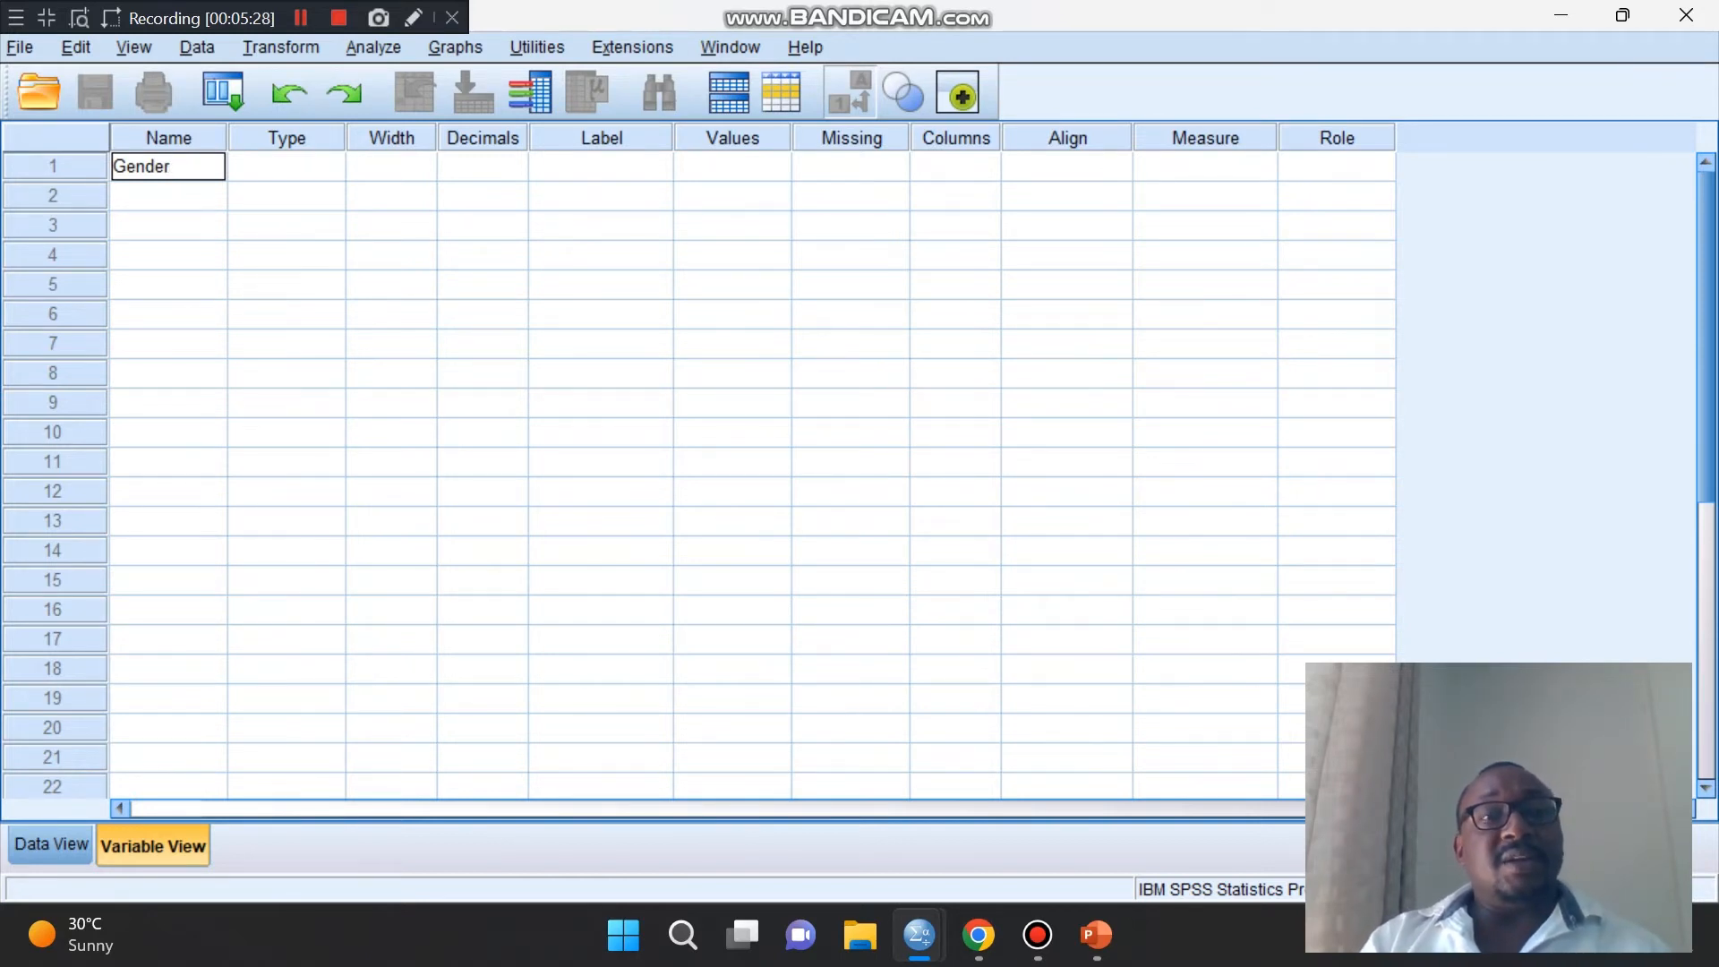
key("Tab")
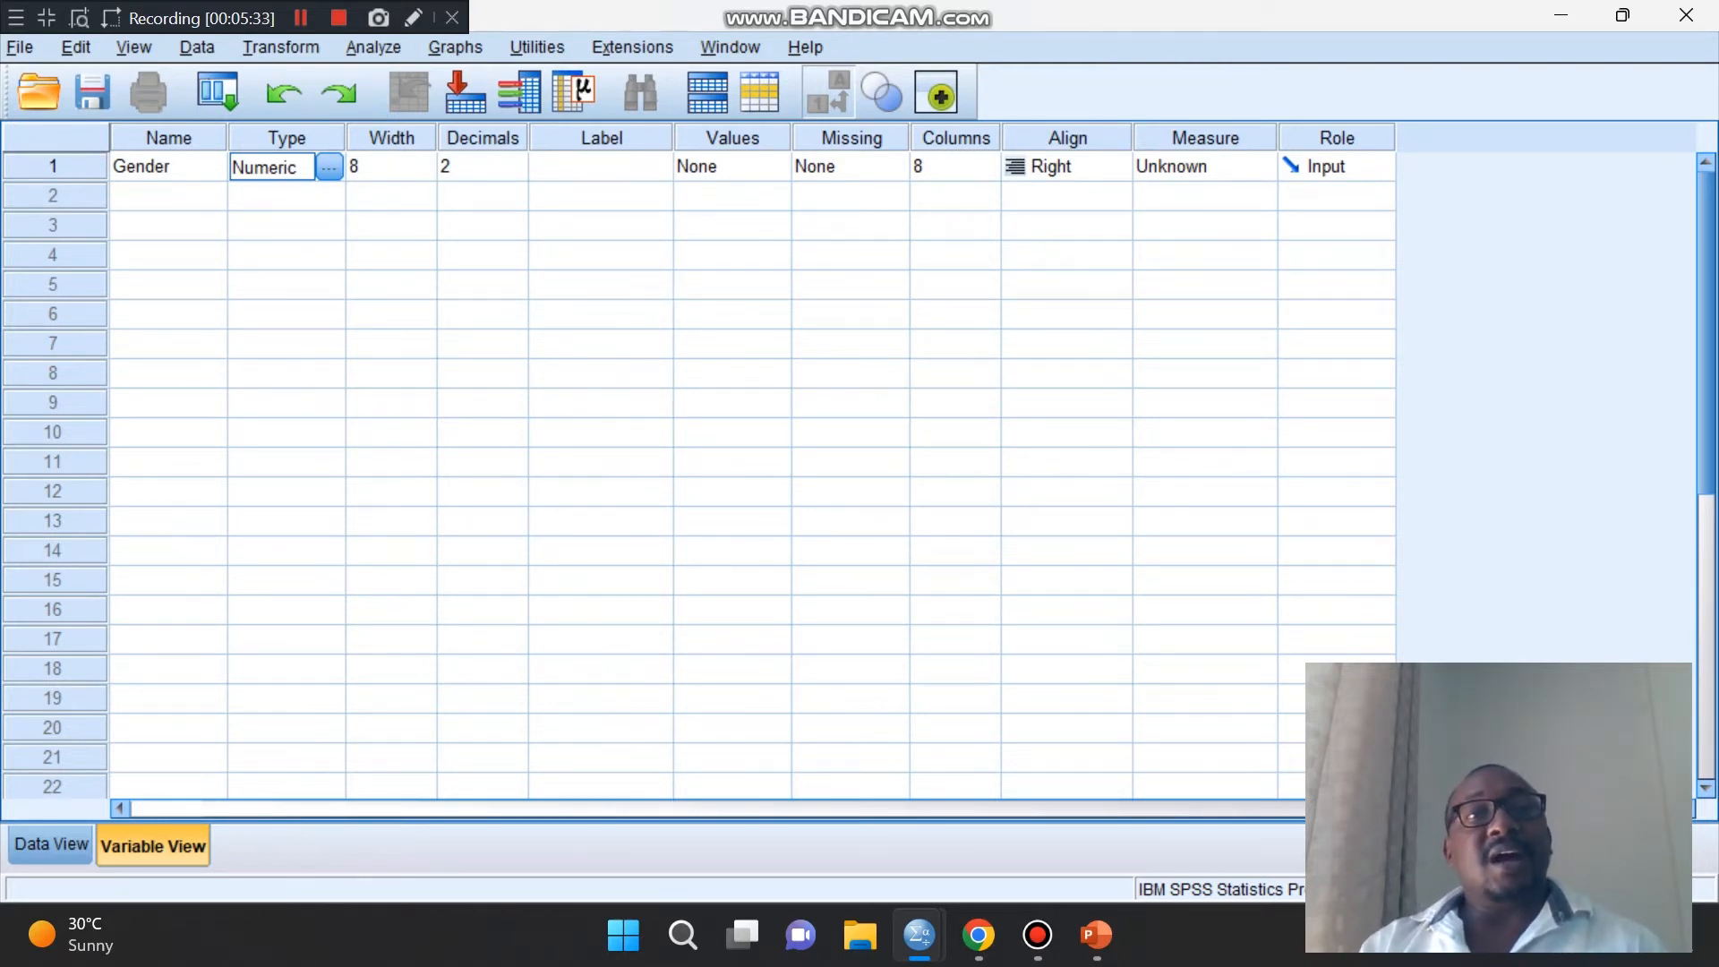
- Examine the available variable types for Gender without changing its type
left_click(328, 166)
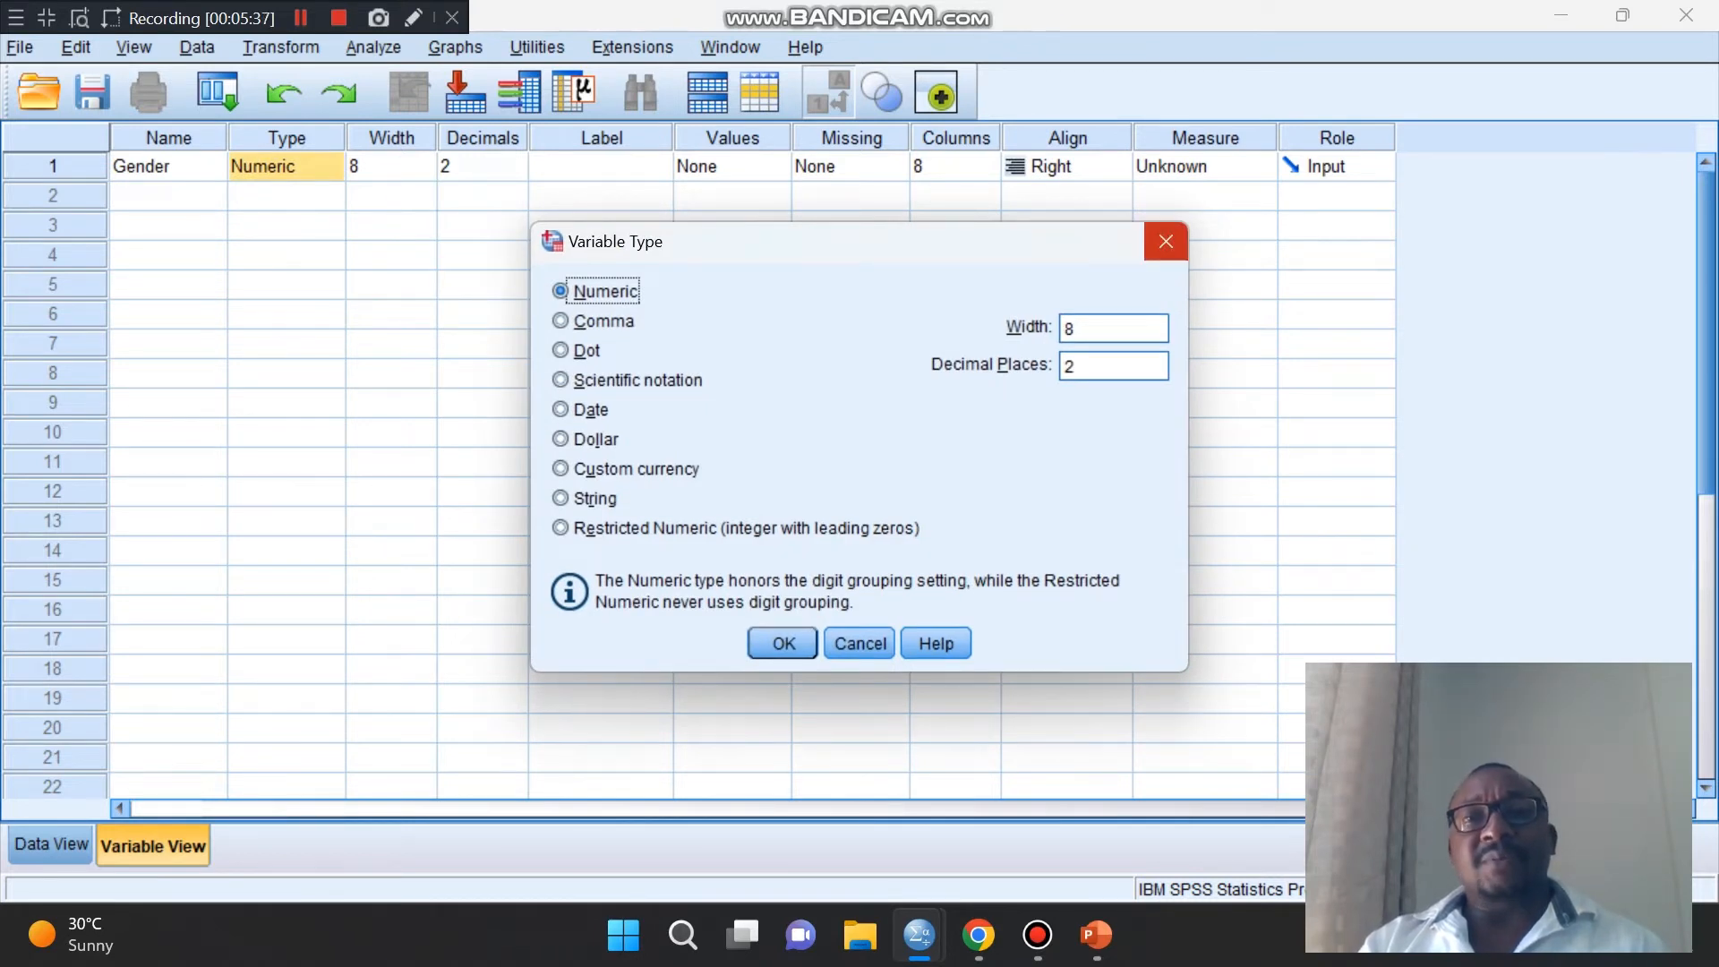
left_click(1166, 240)
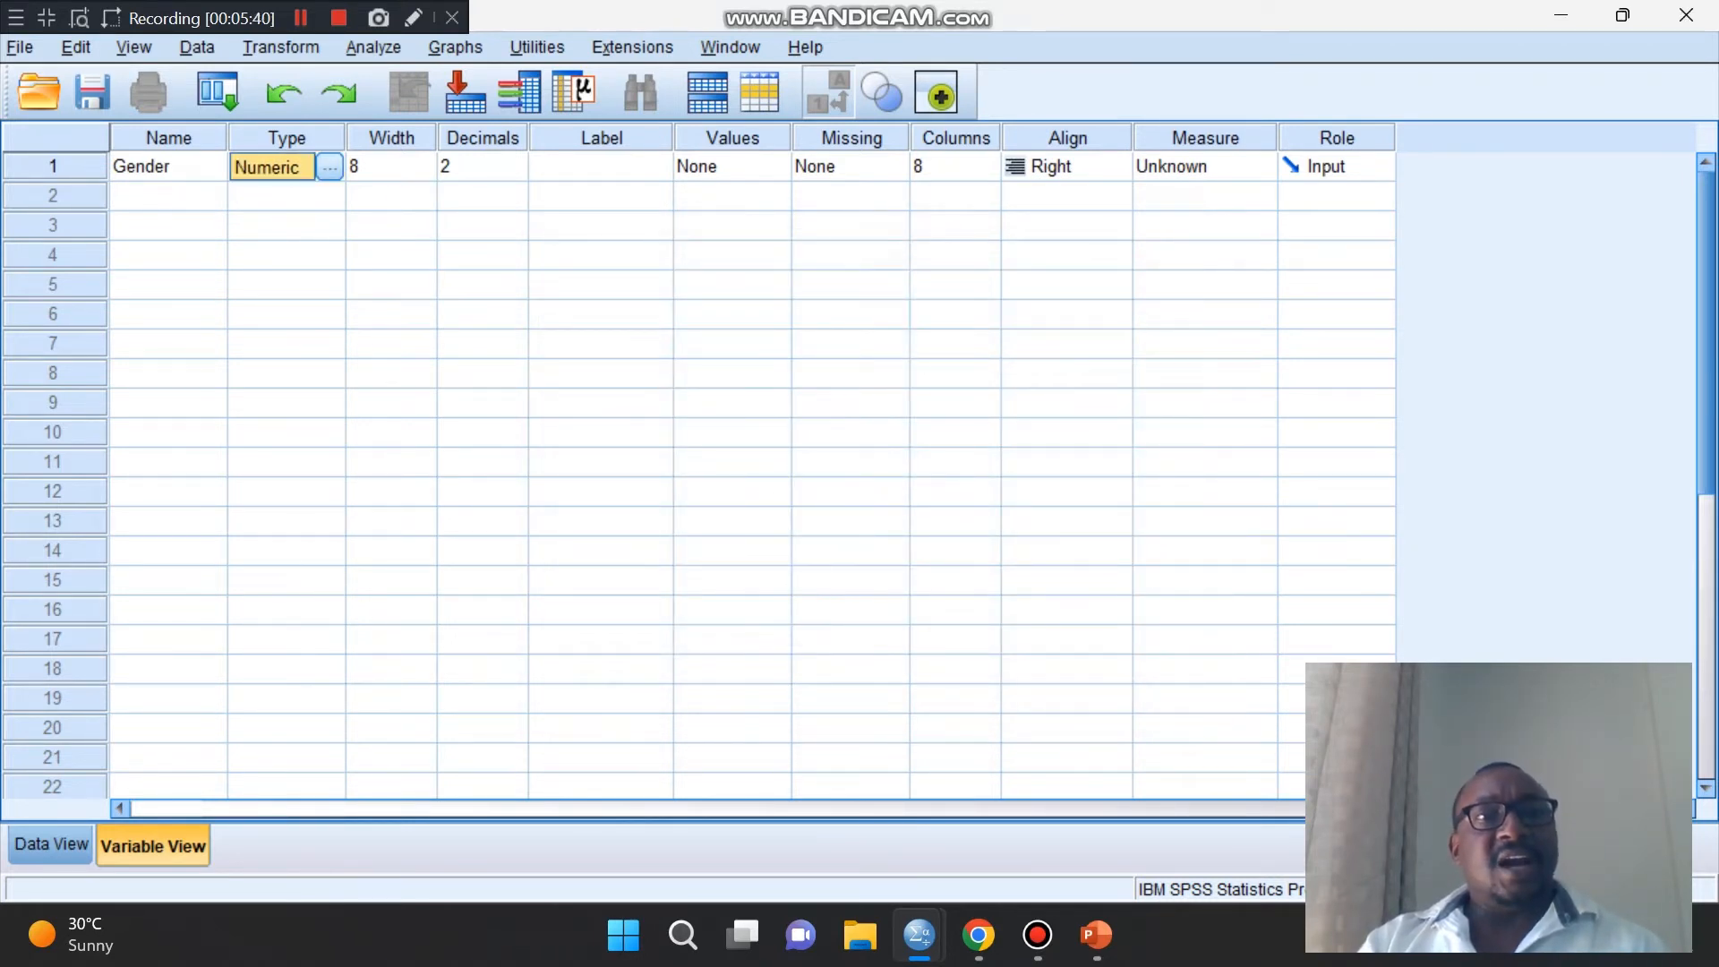
left_click(329, 167)
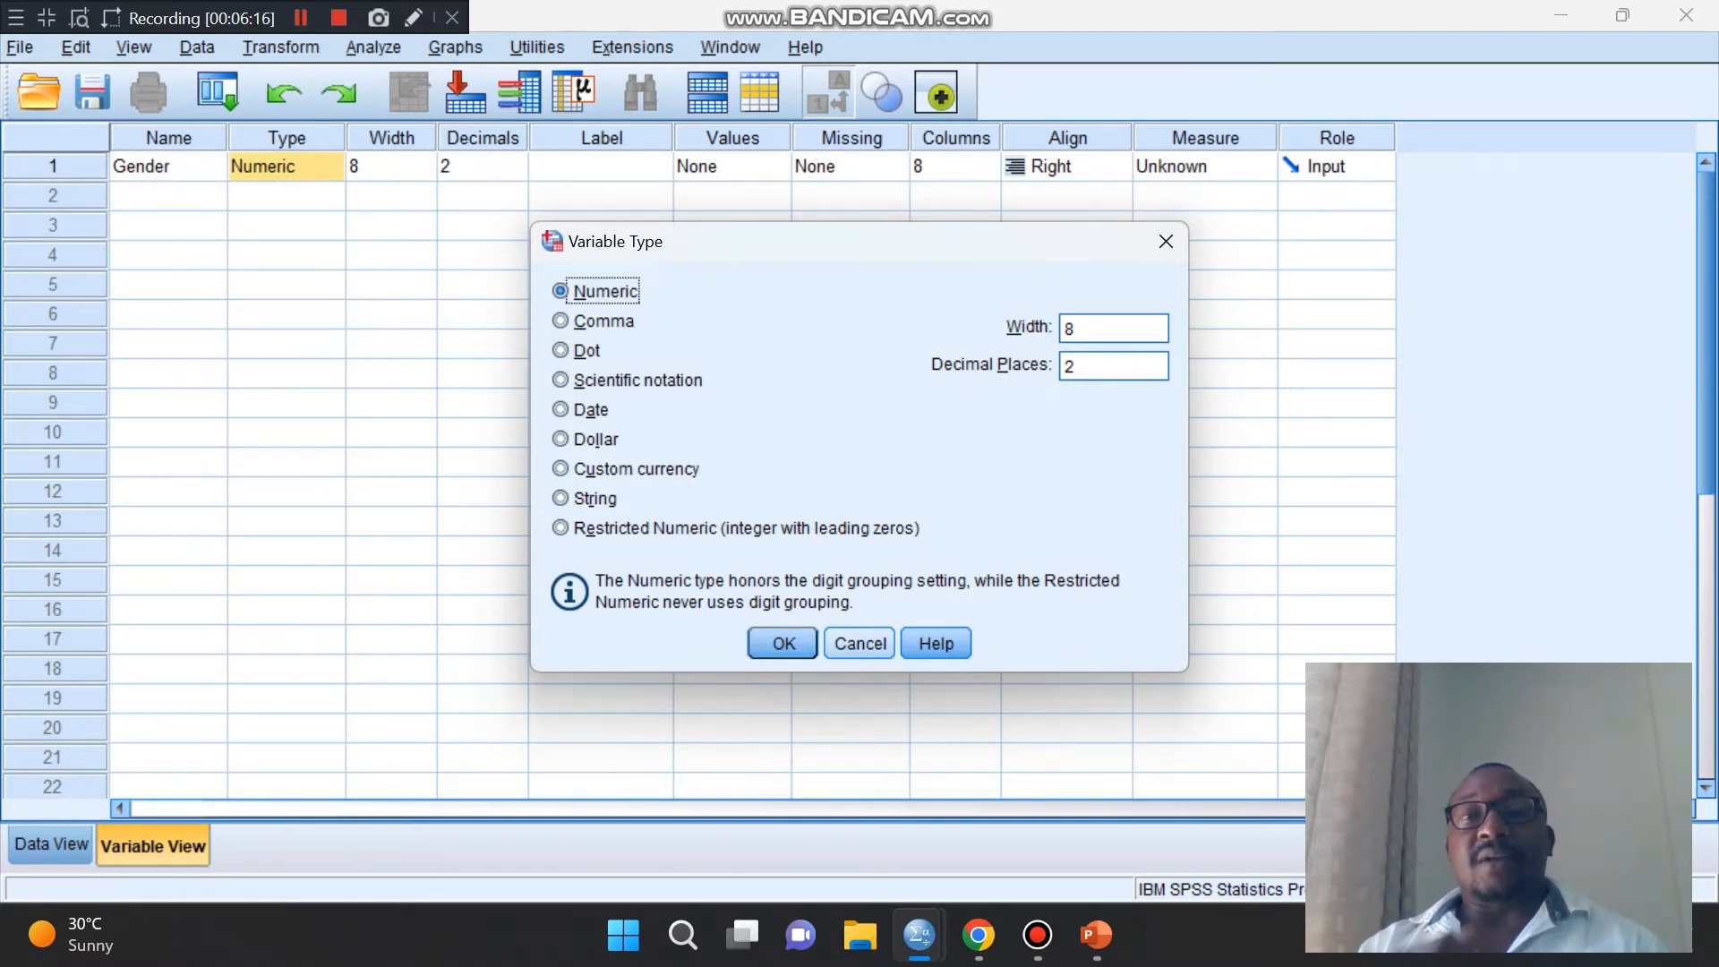
left_click(859, 644)
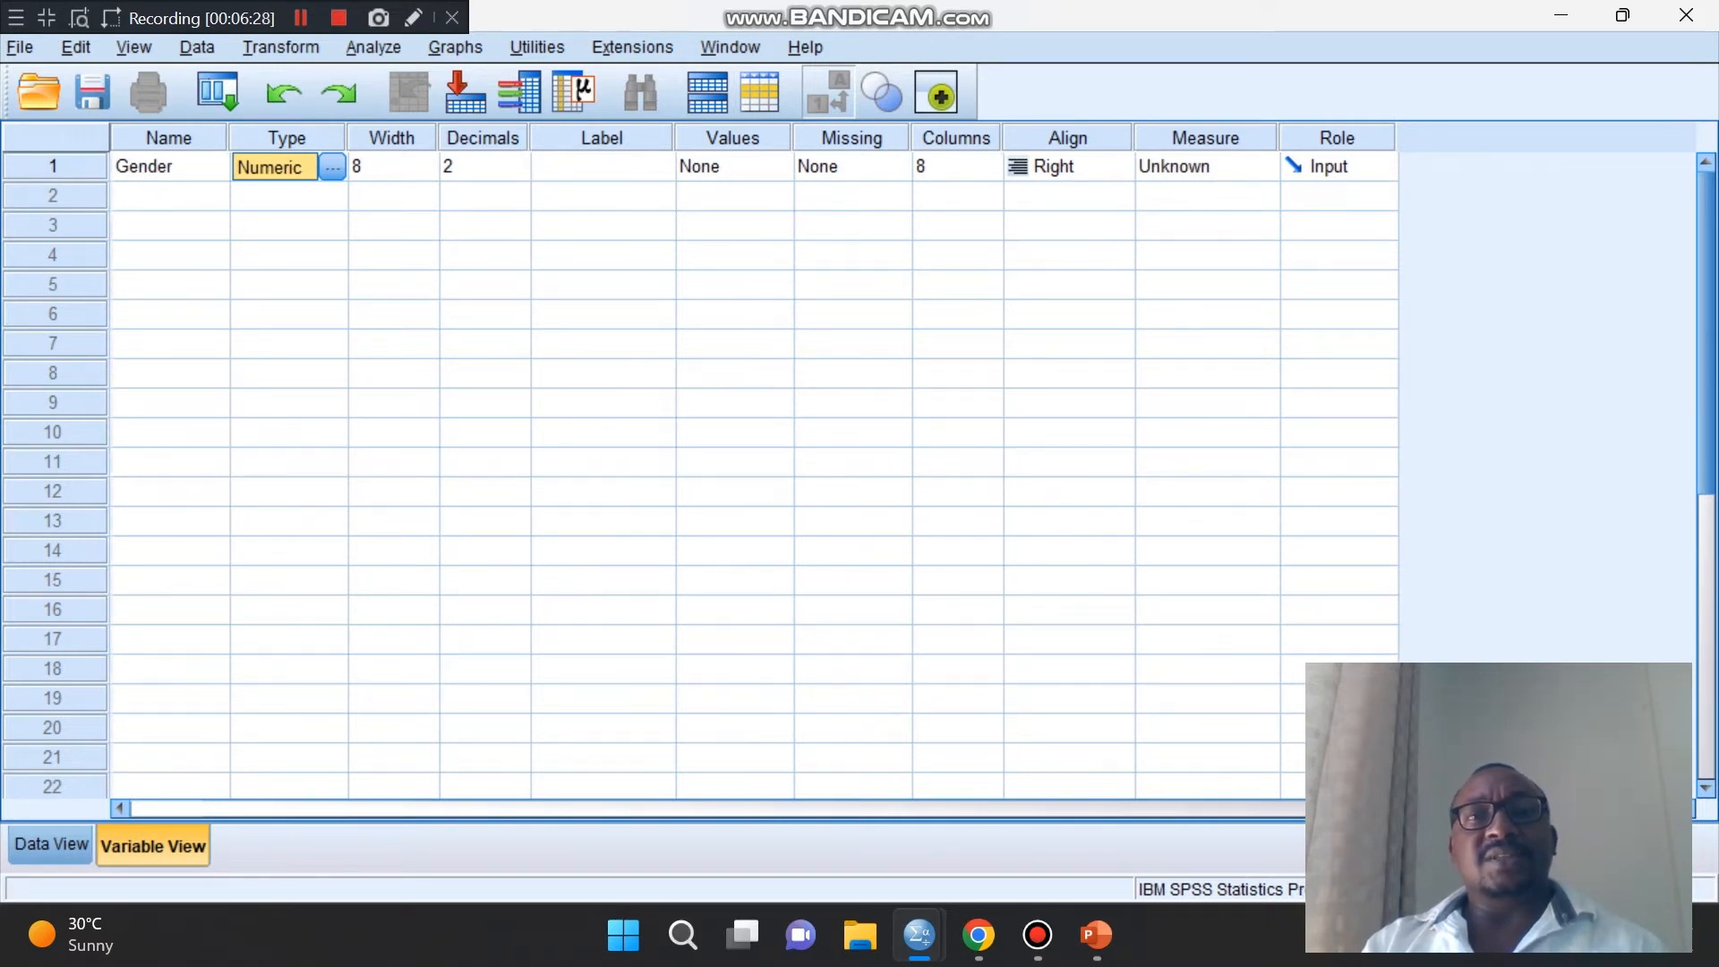
- Add a value label to Gender that codes 1 as Male
left_click(721, 168)
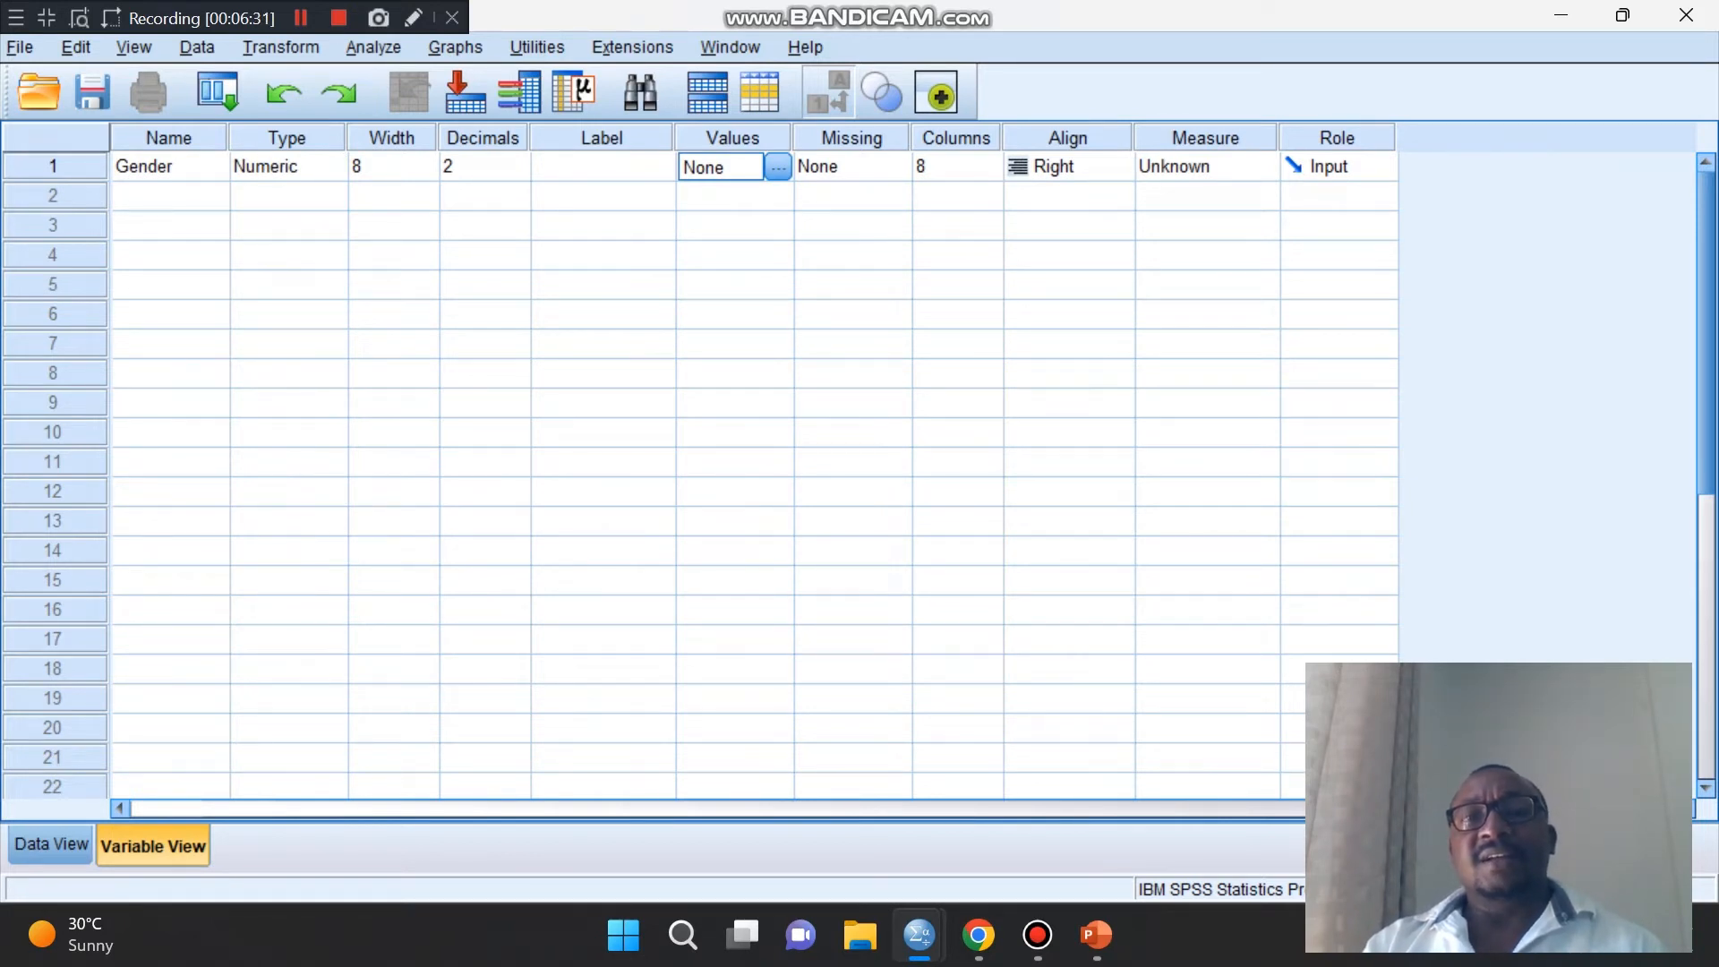
left_click(778, 166)
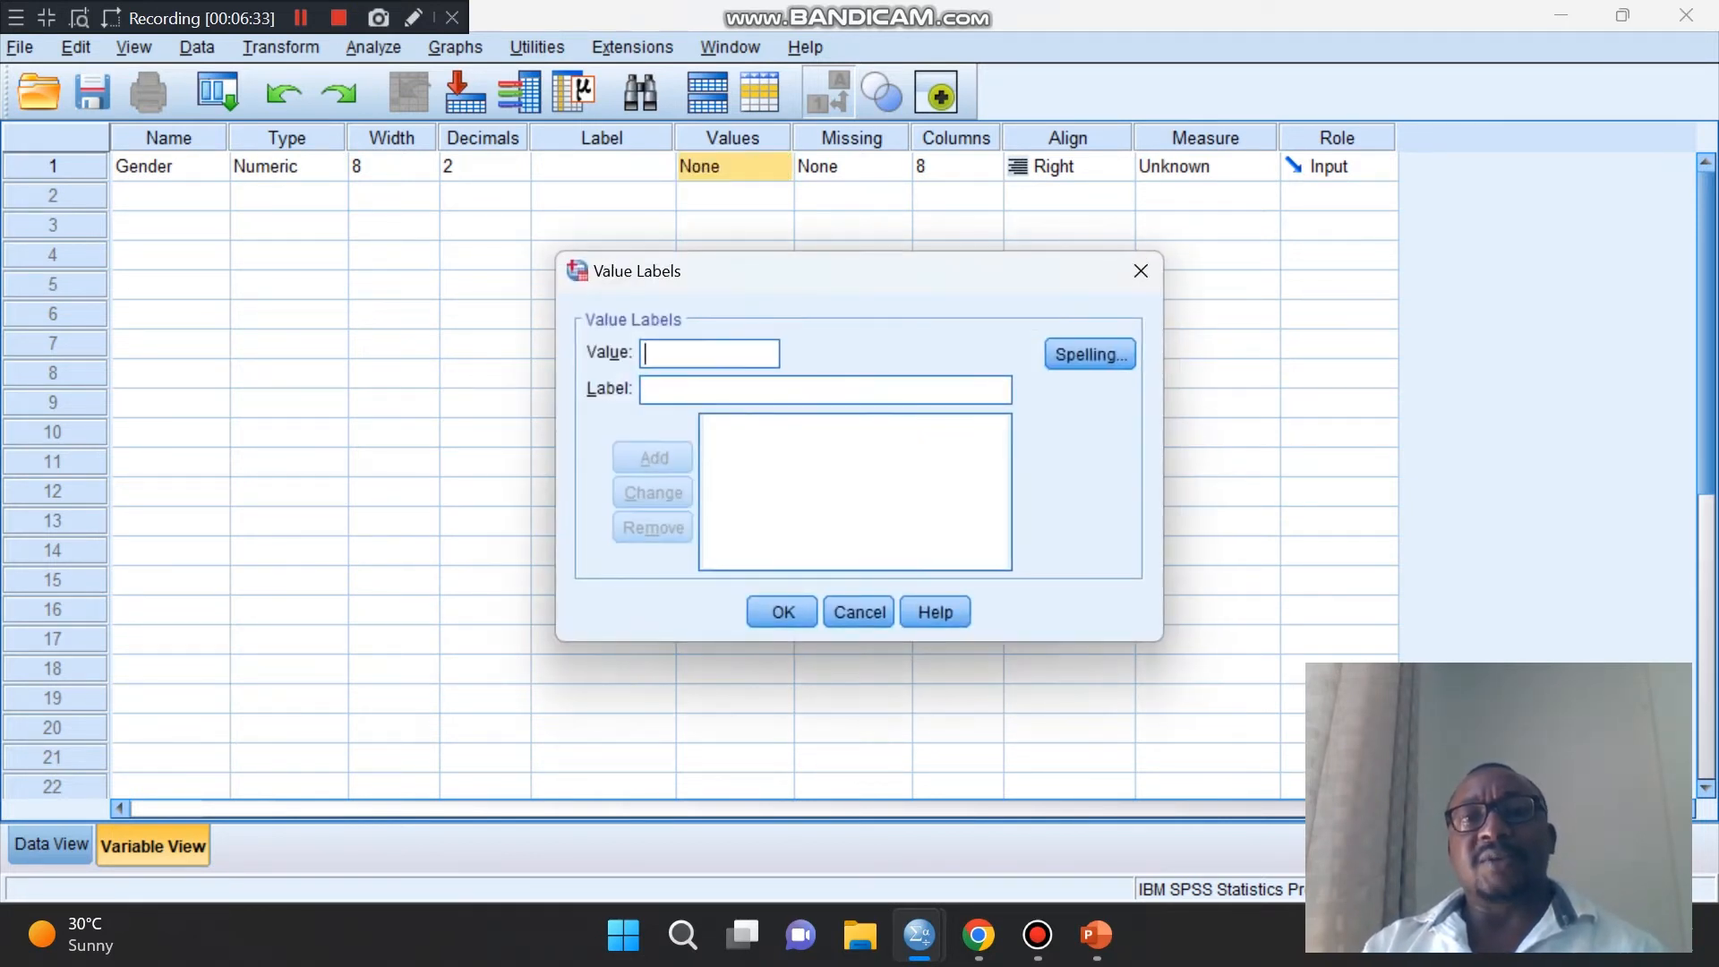
left_click_drag(802, 290, 809, 230)
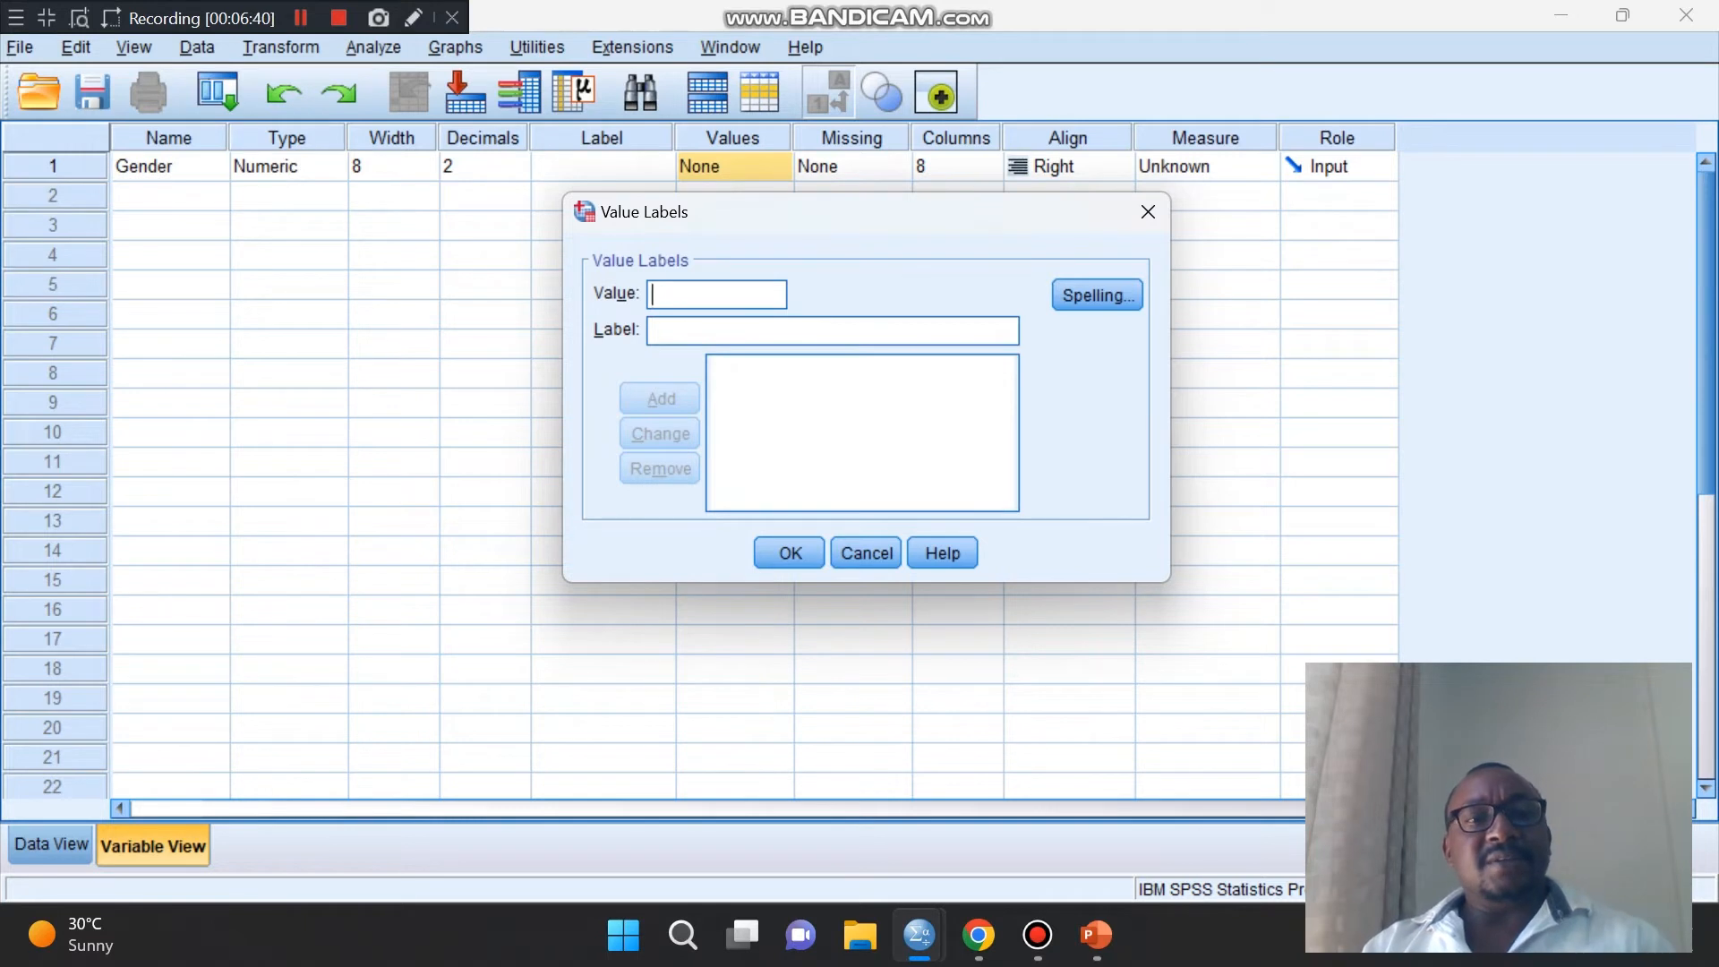
type("1")
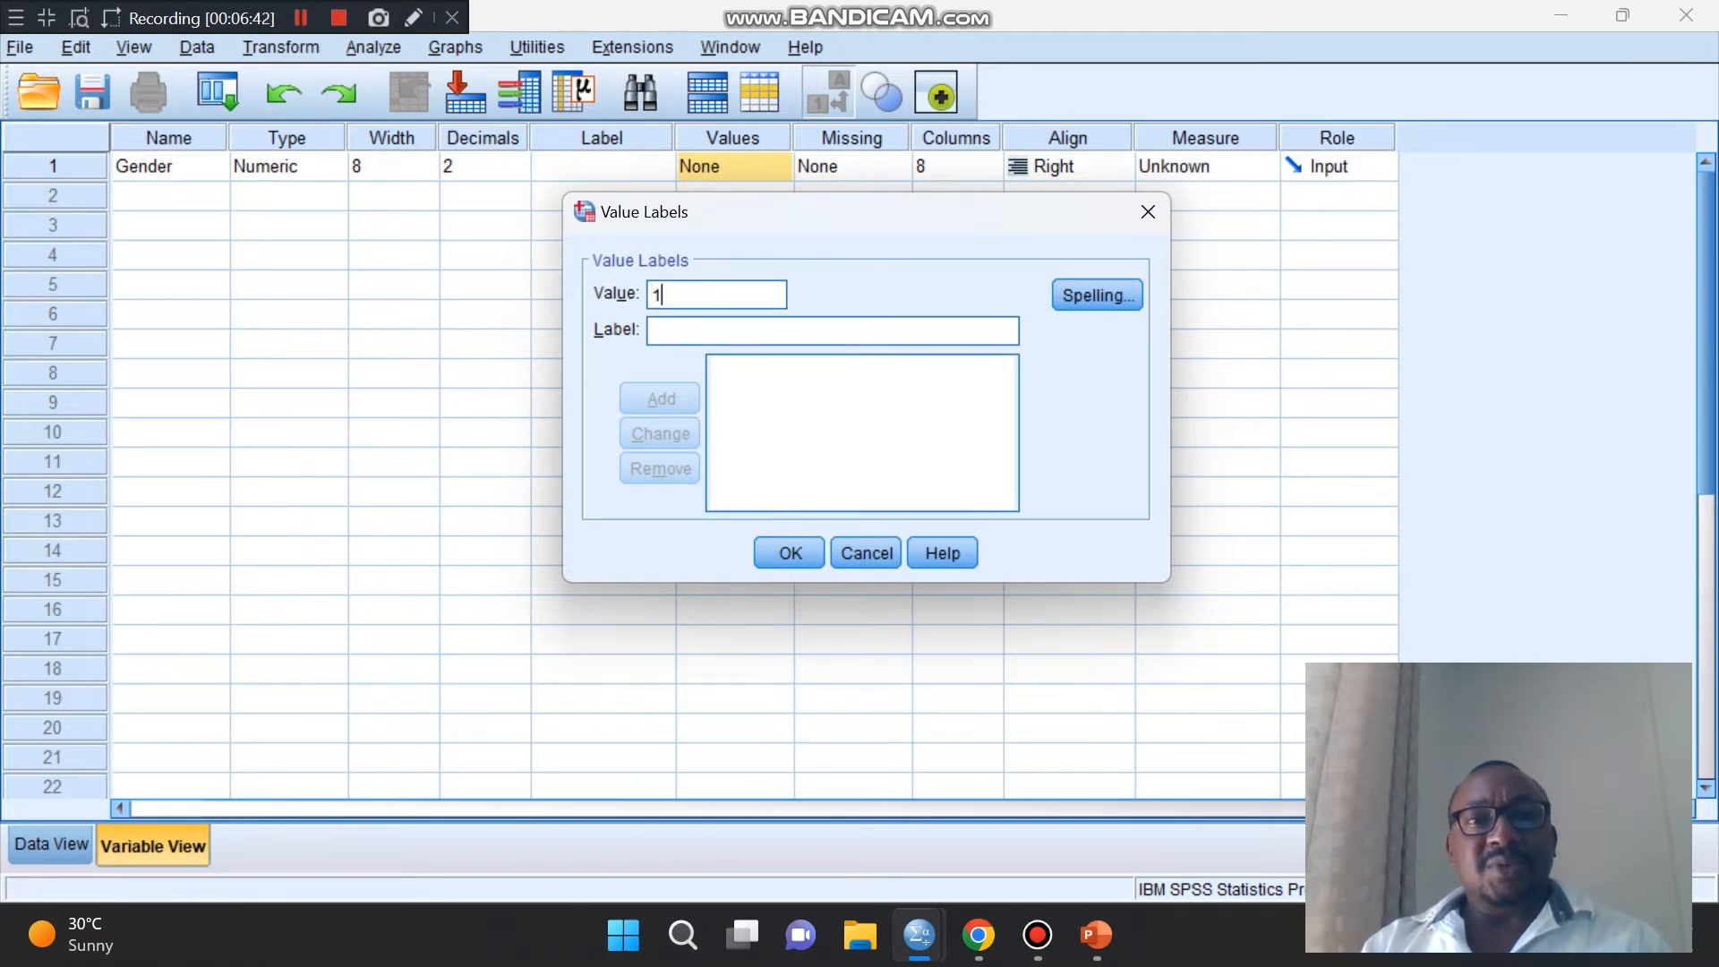
left_click(656, 332)
type("Male")
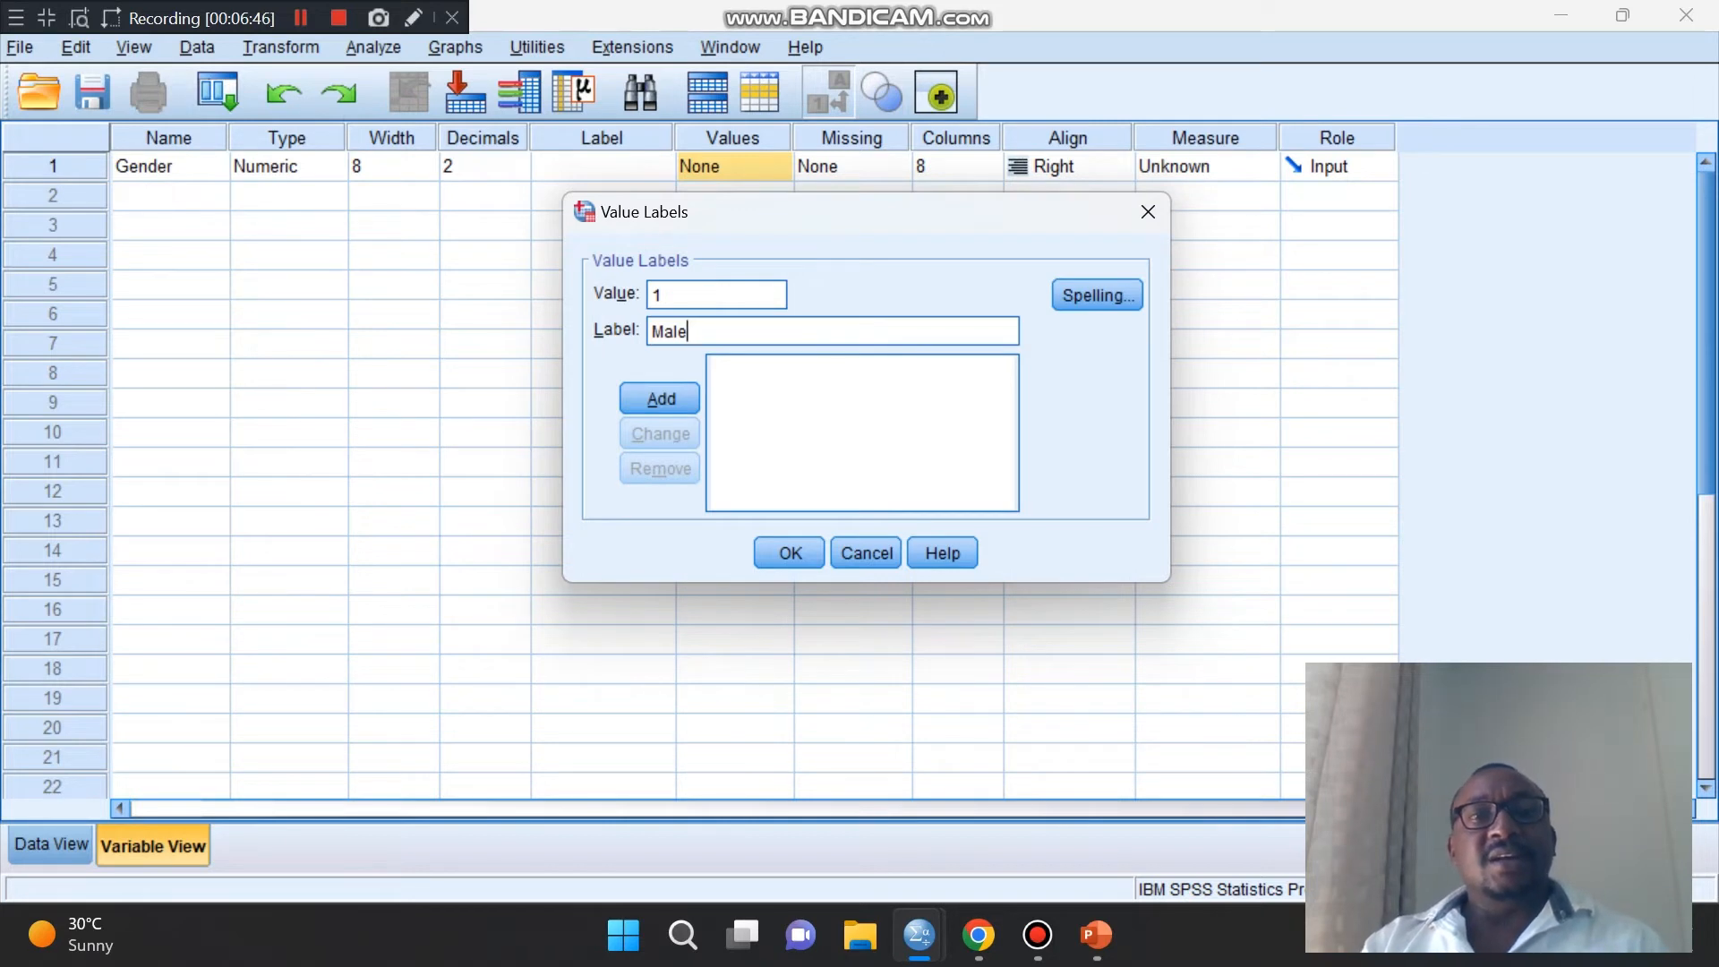
left_click(660, 399)
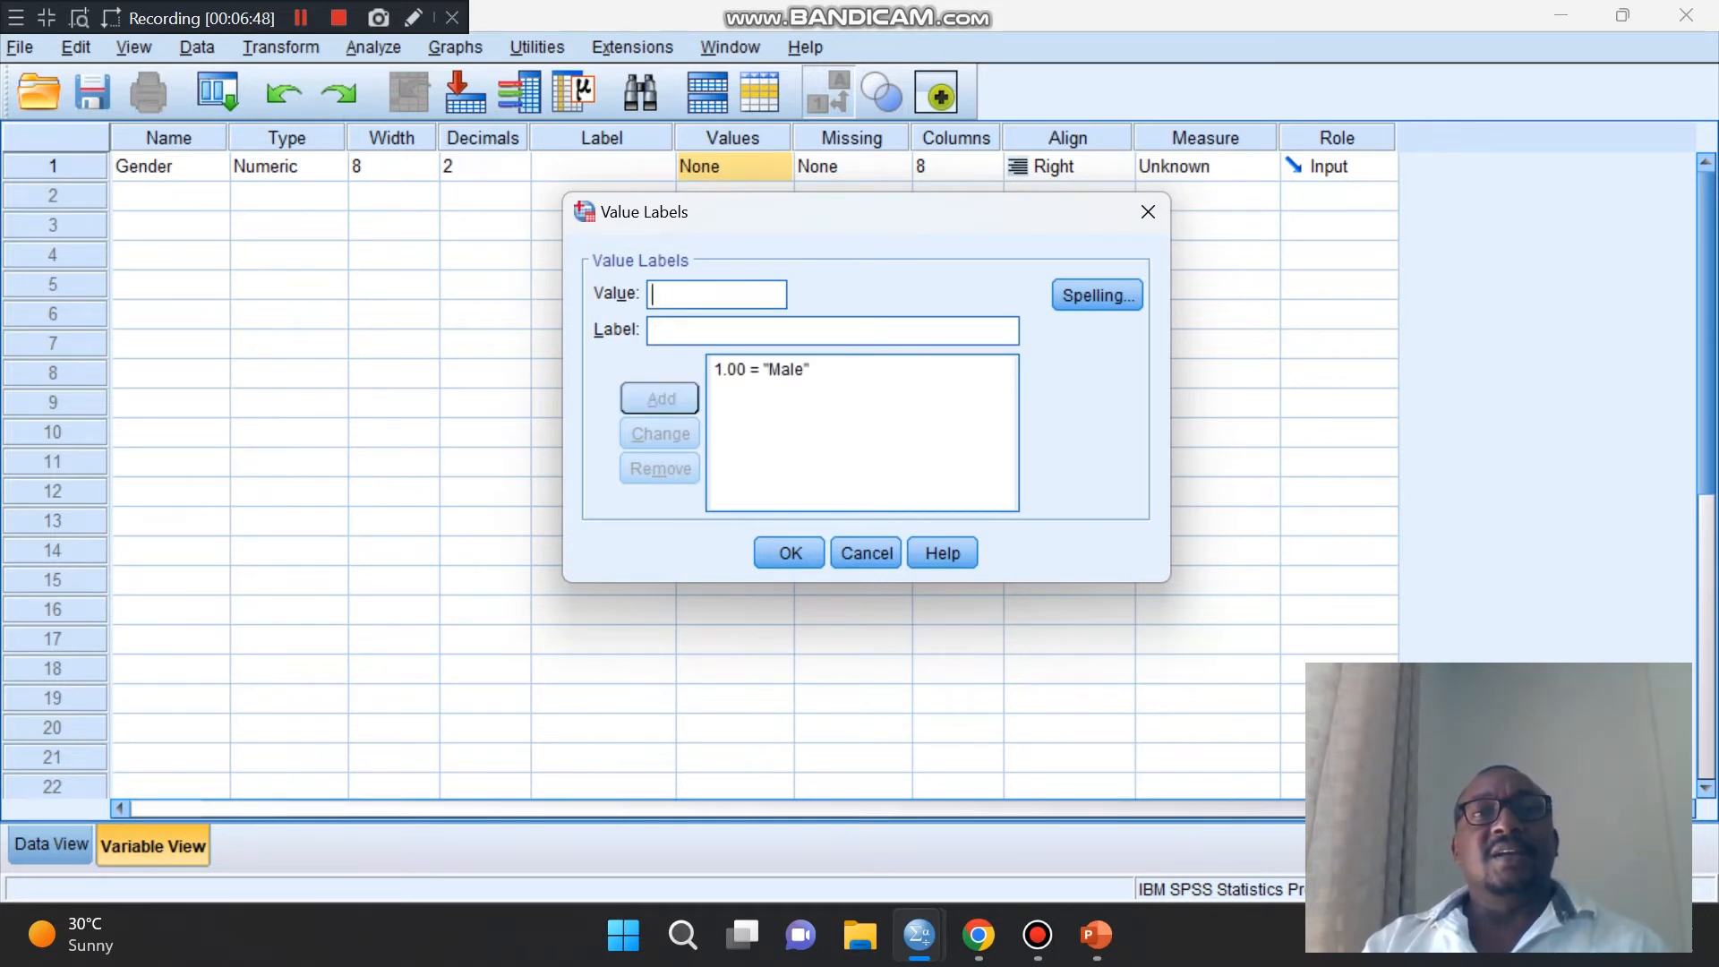
- Add the value label 0 for Female and apply Gender's value labels
type("0")
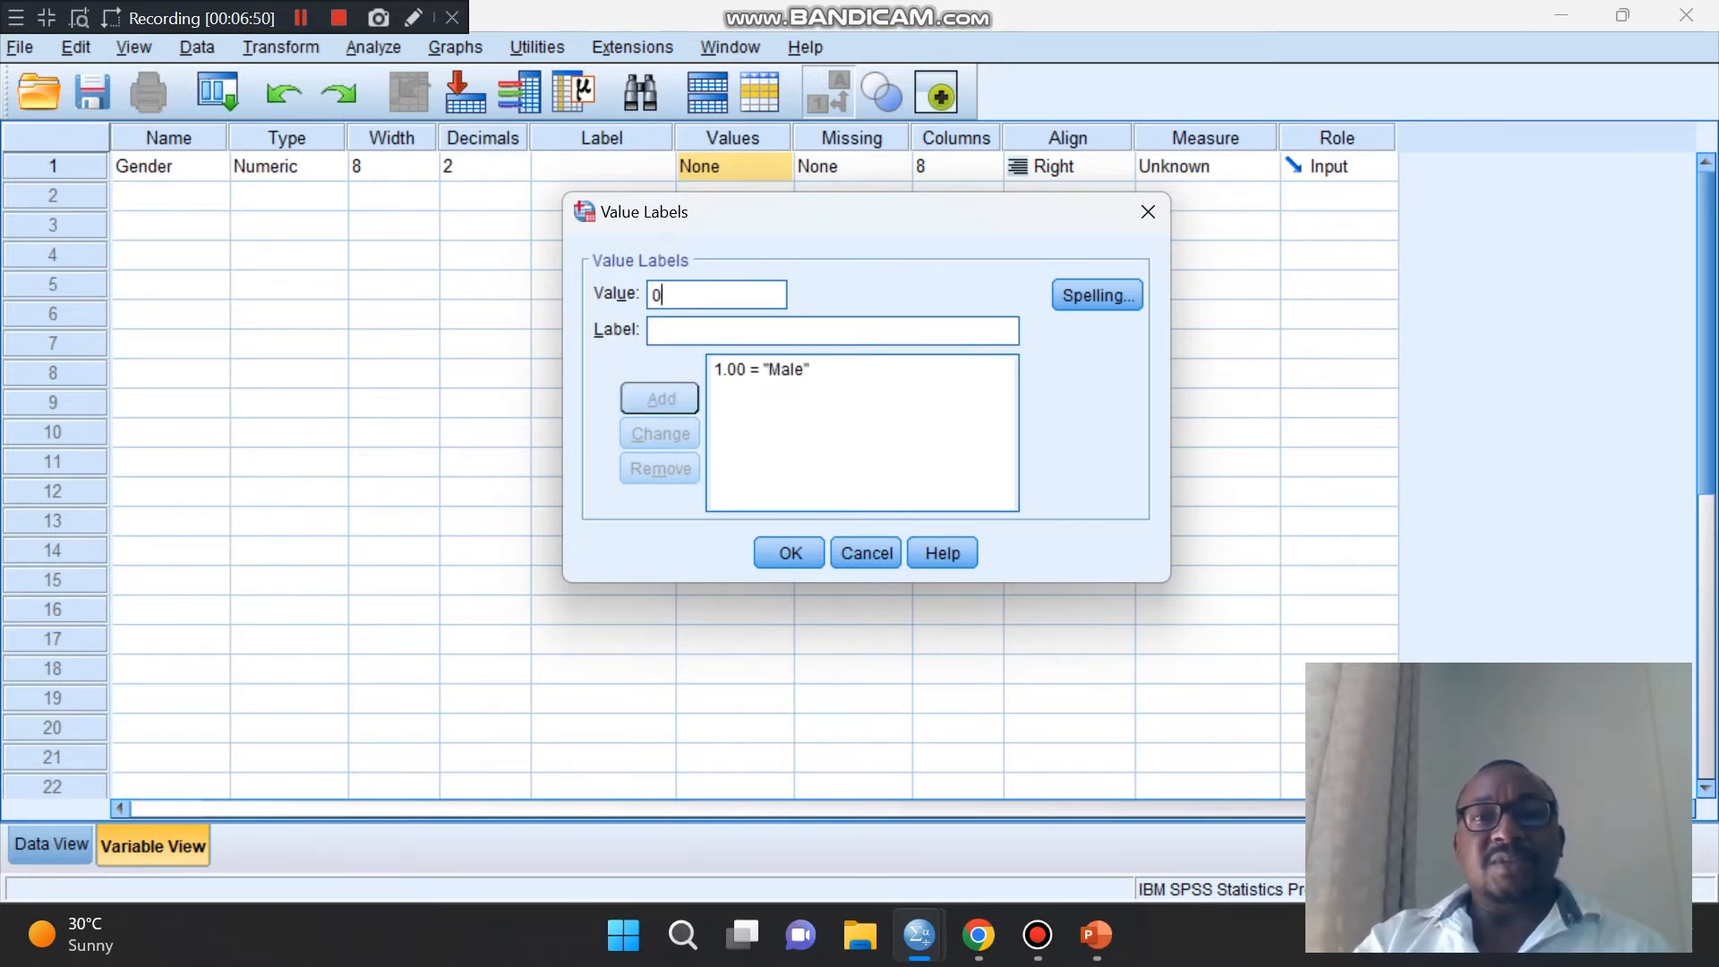
left_click(717, 332)
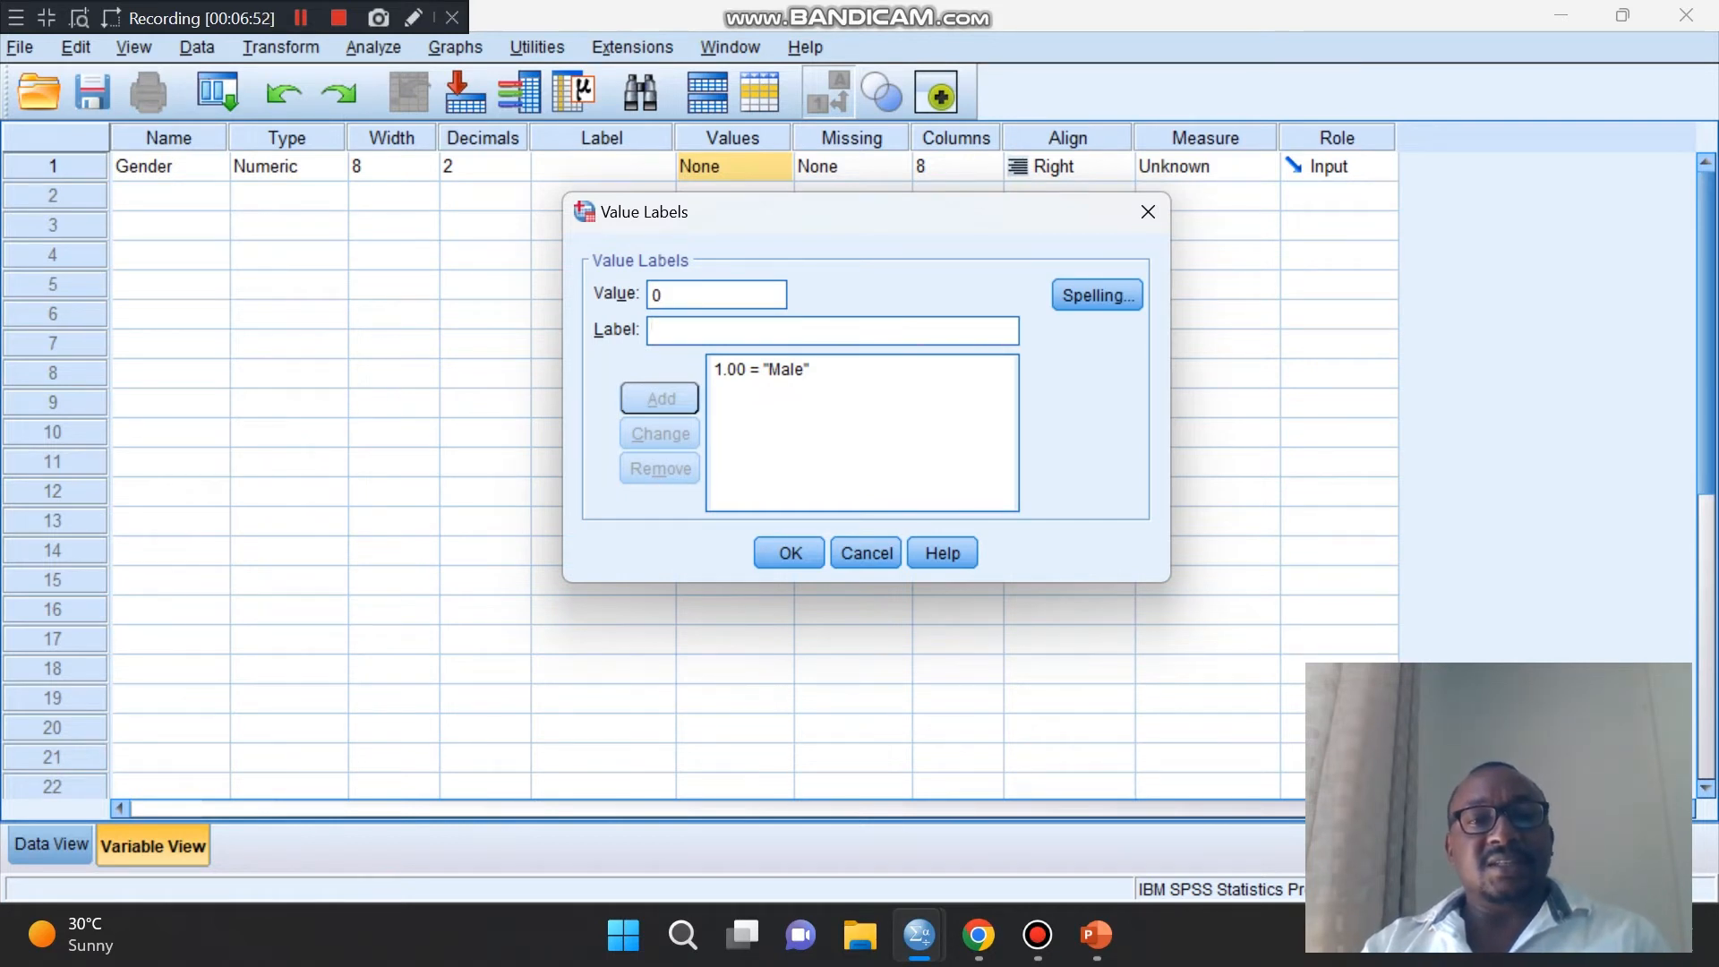
type("Female")
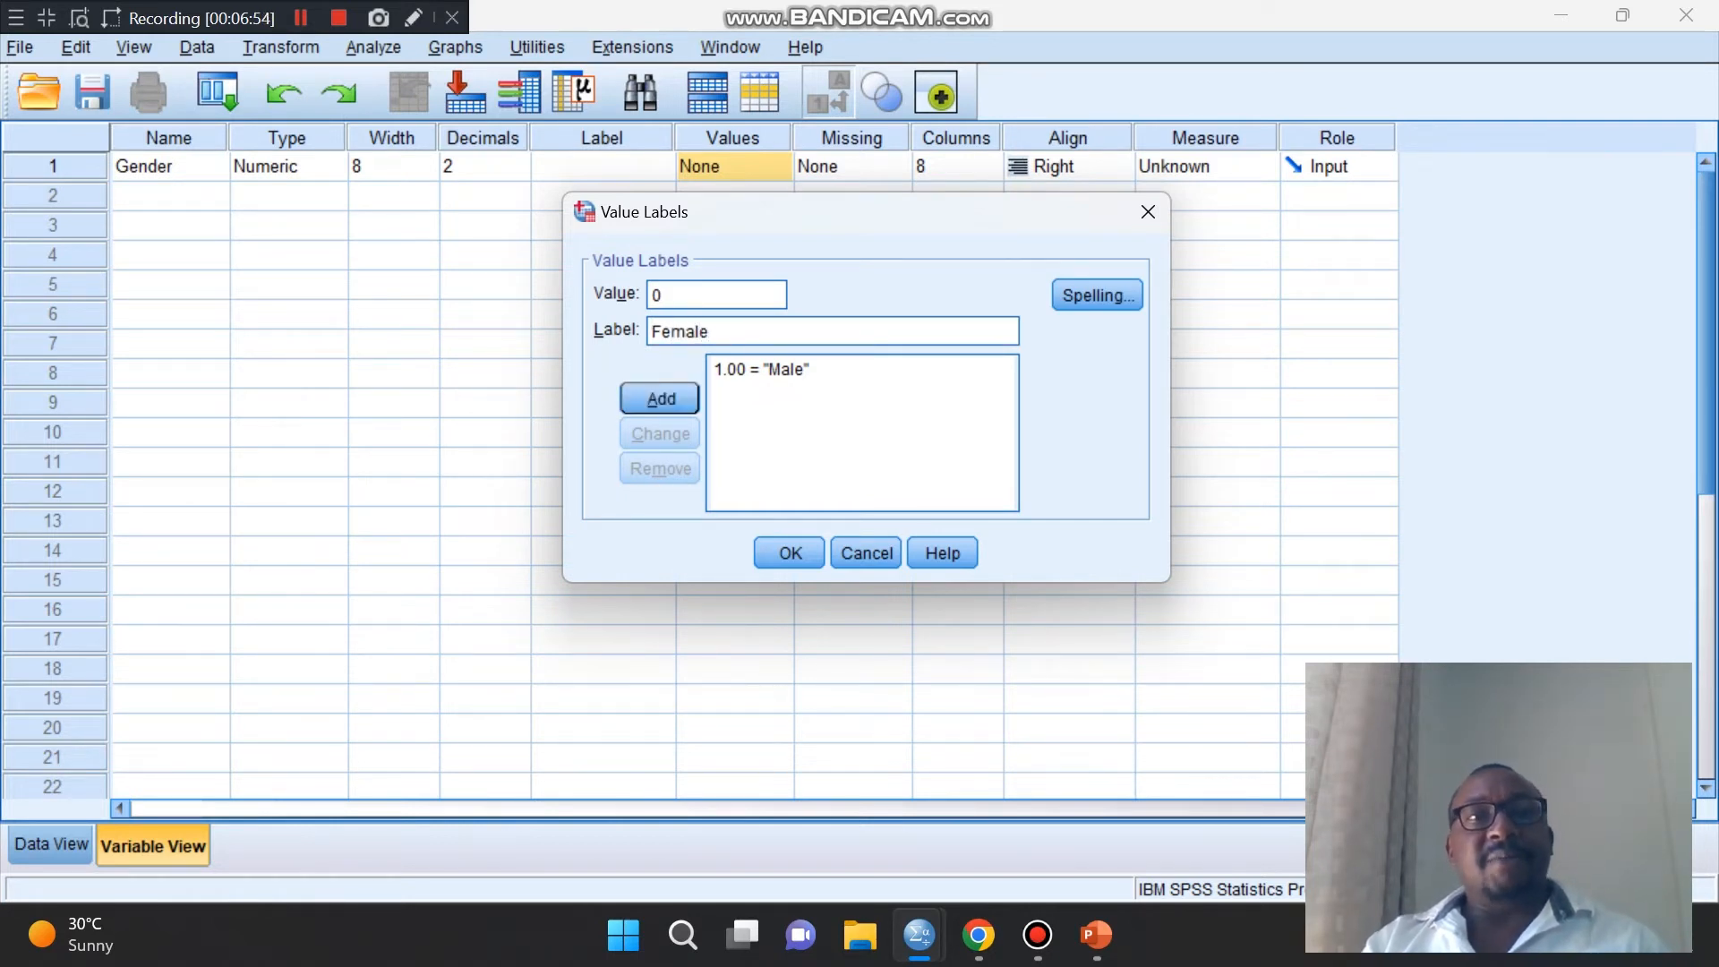
key("Return")
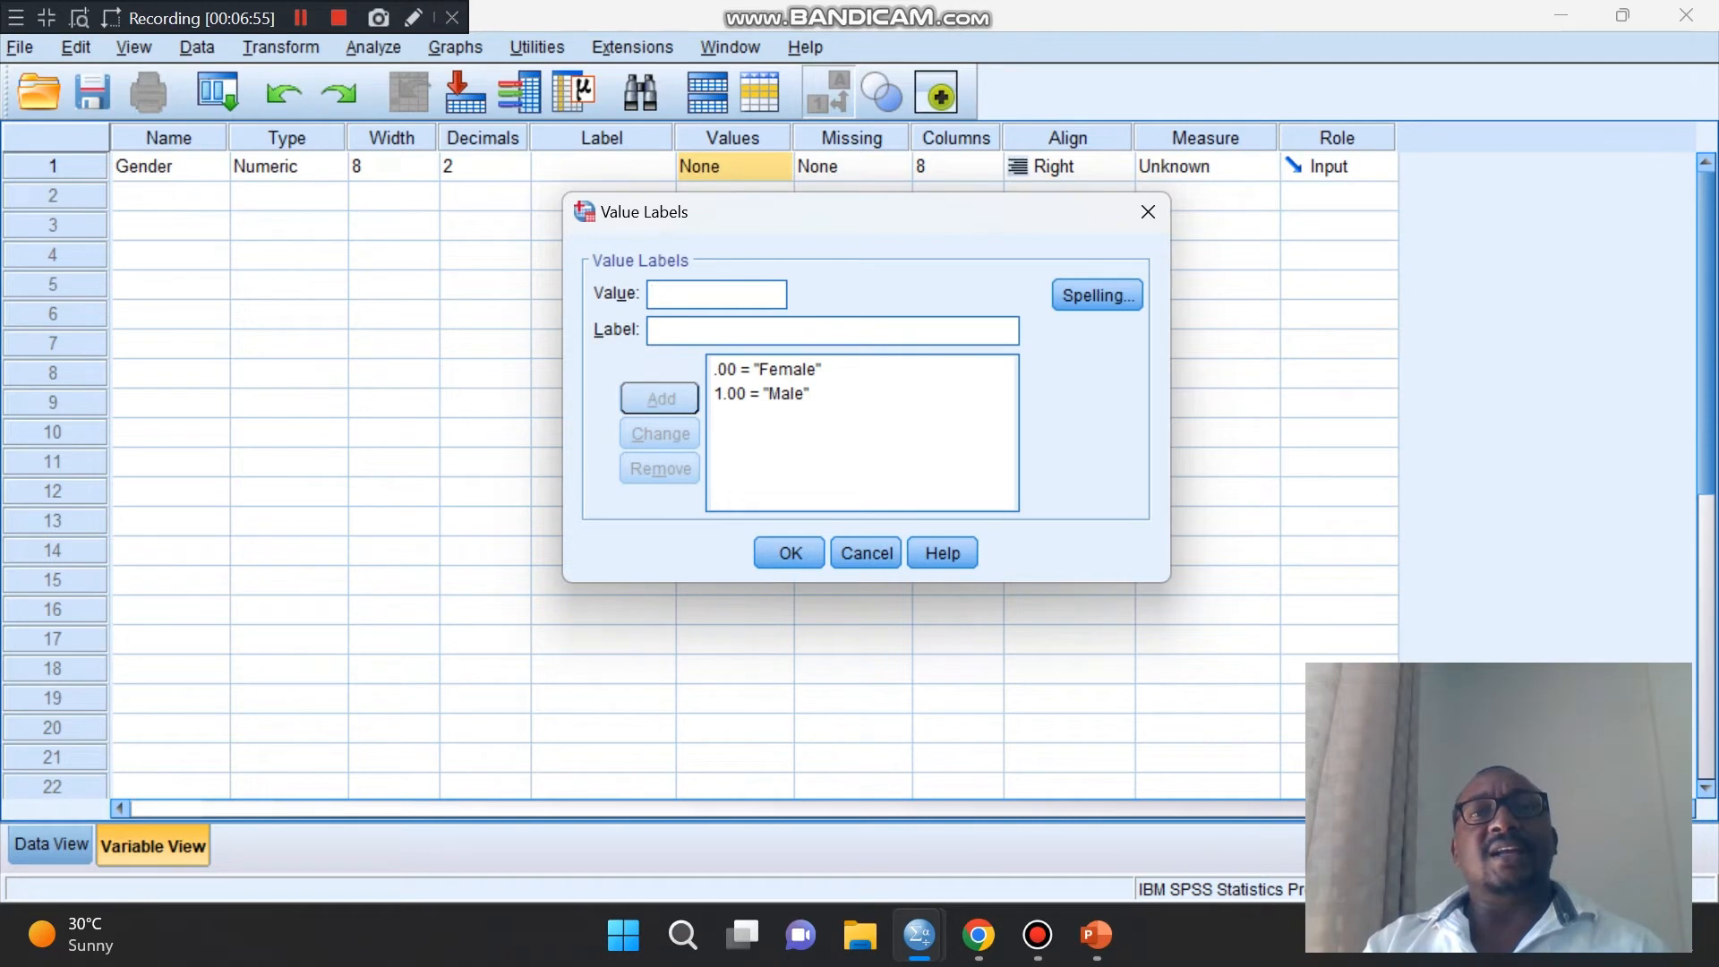
key("Return")
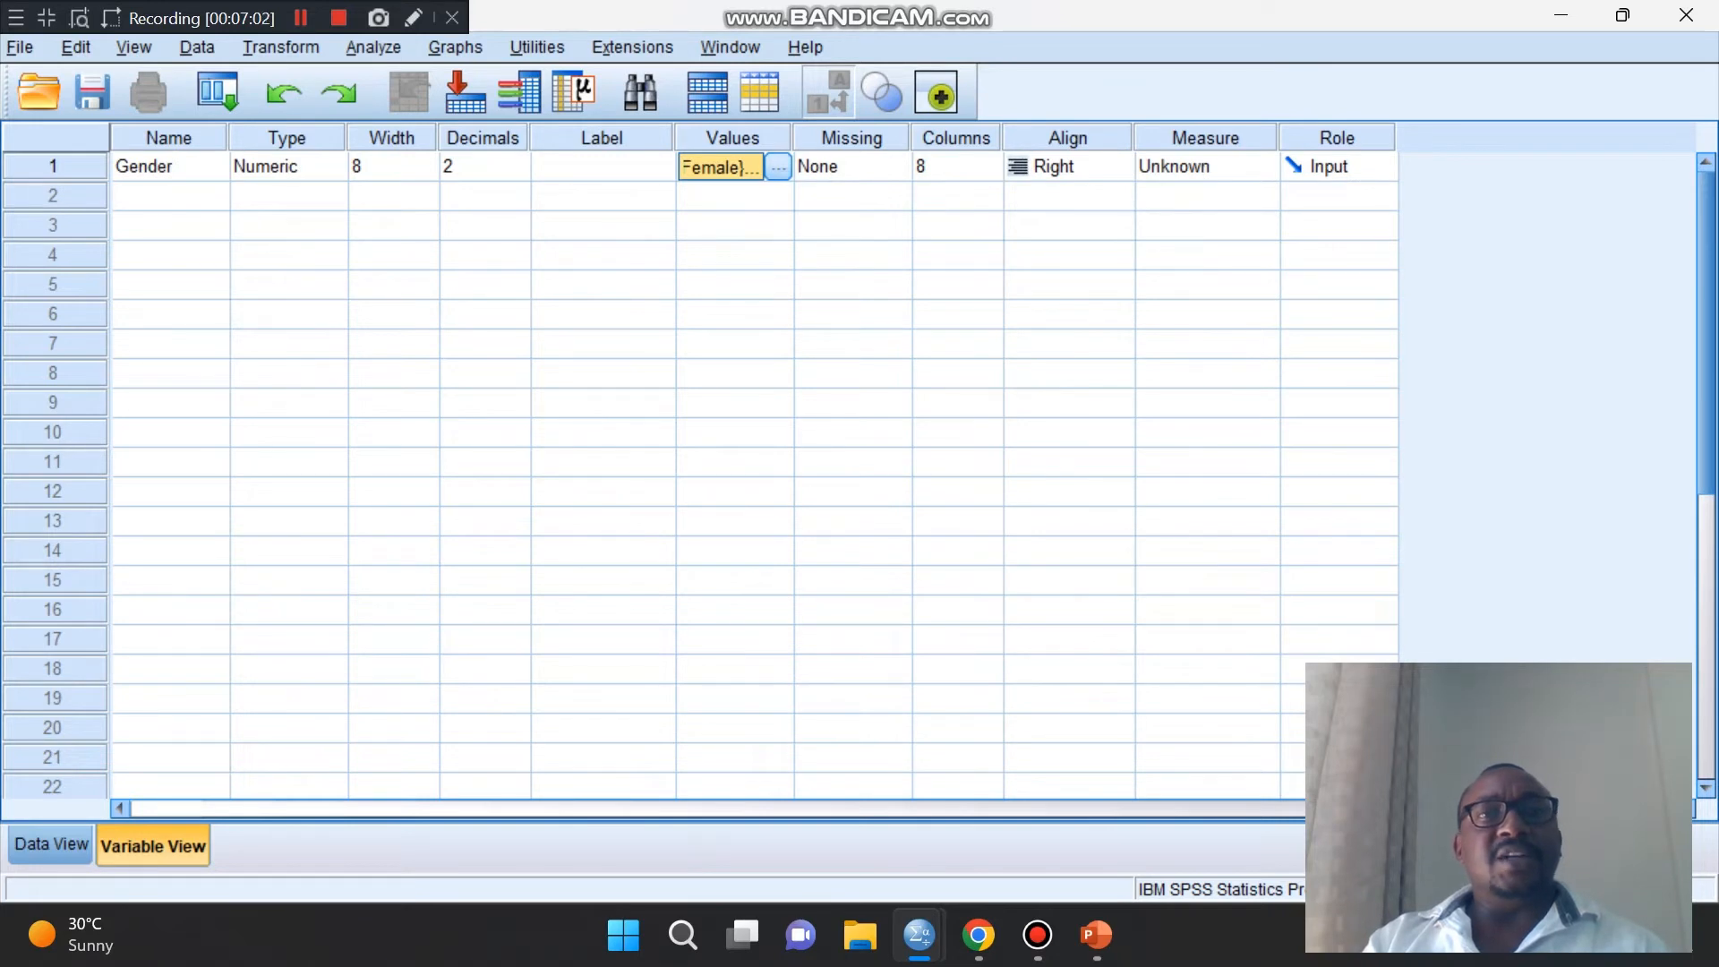
- Set Gender's decimals to 0 and review its value labels
left_click(484, 166)
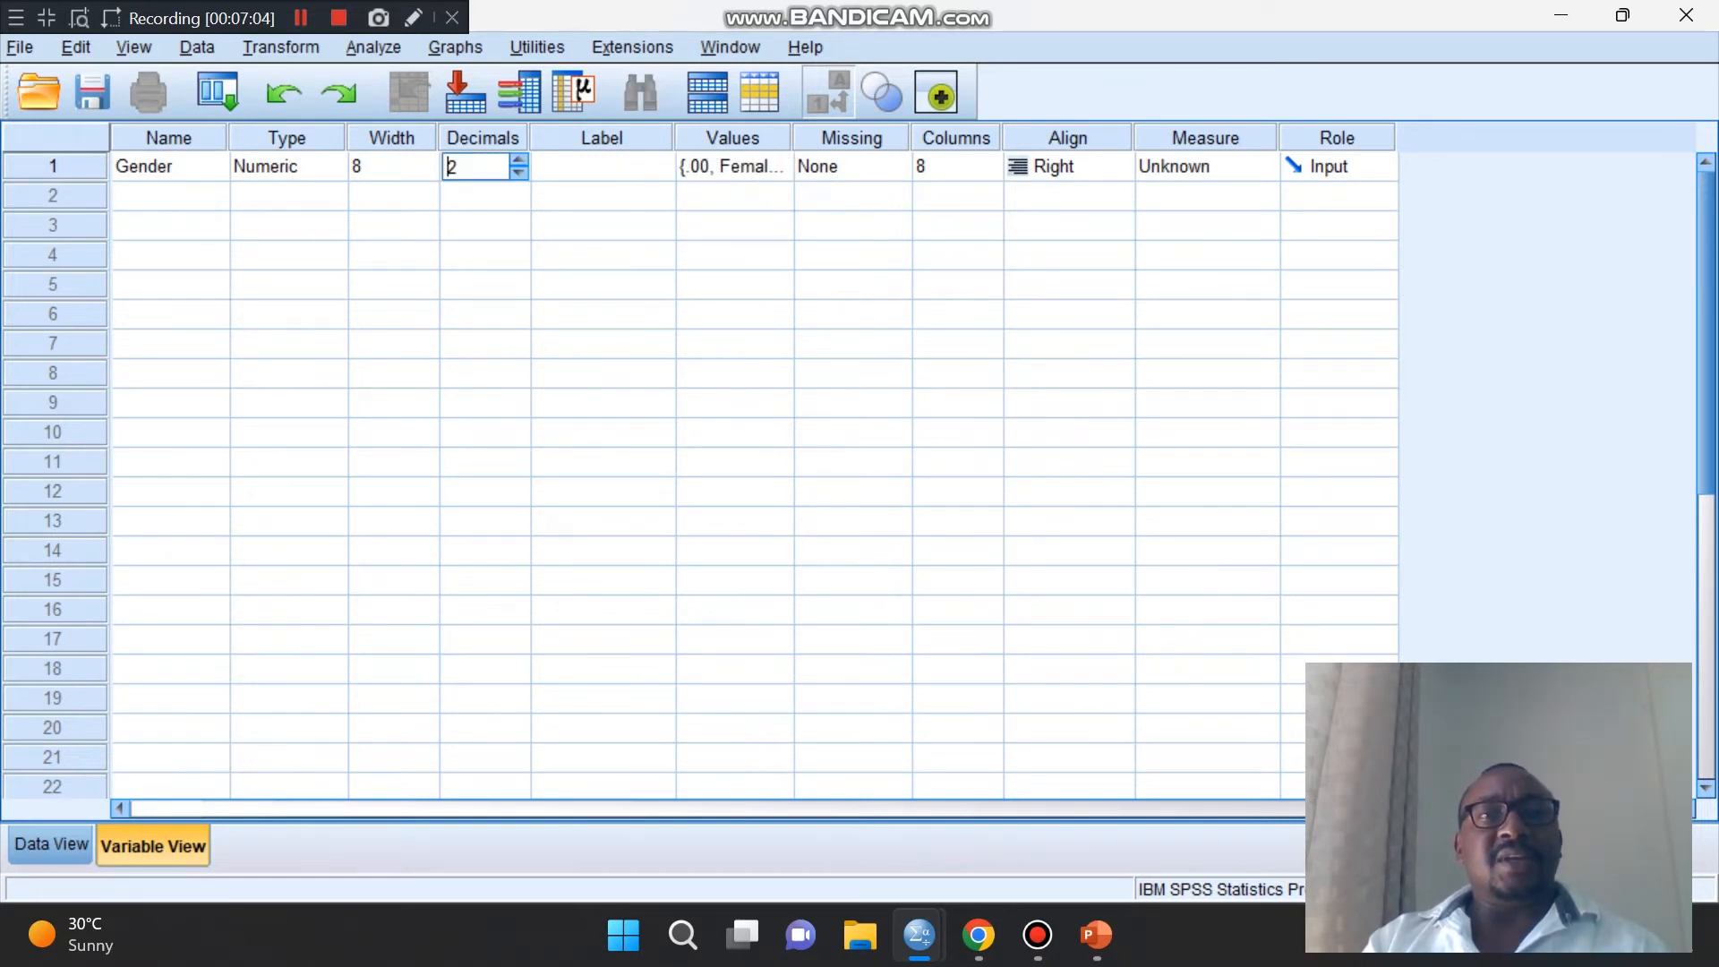
left_click(519, 174)
left_click(519, 174)
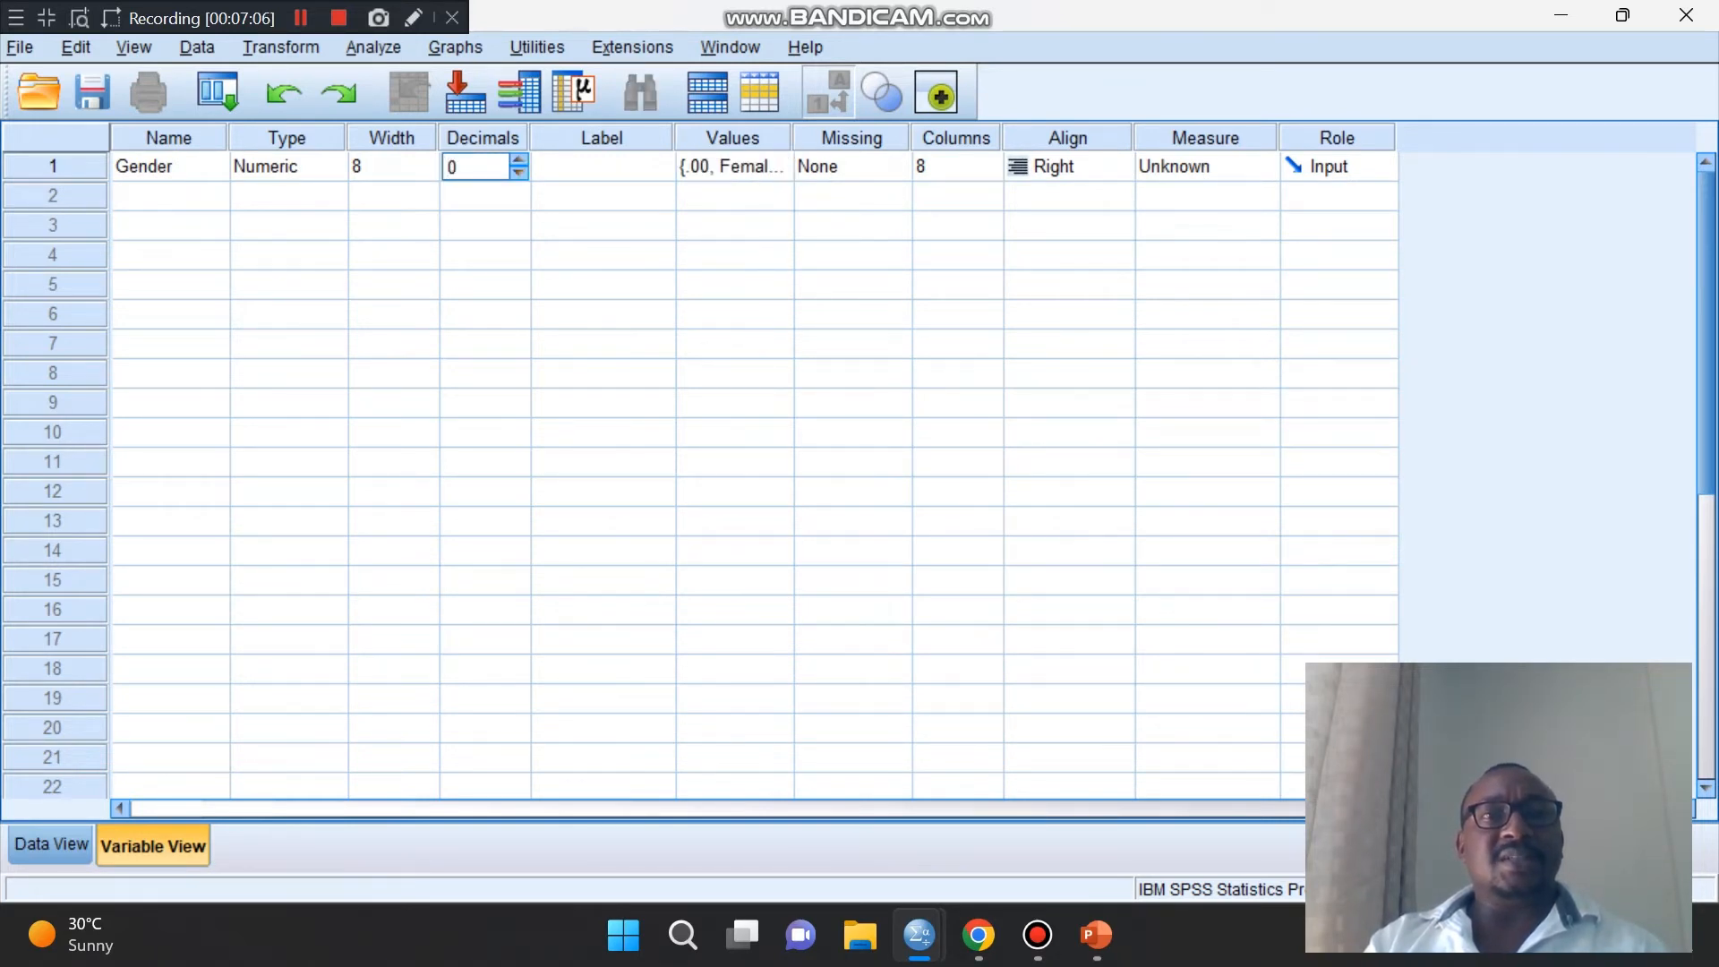
left_click(736, 167)
left_click(778, 167)
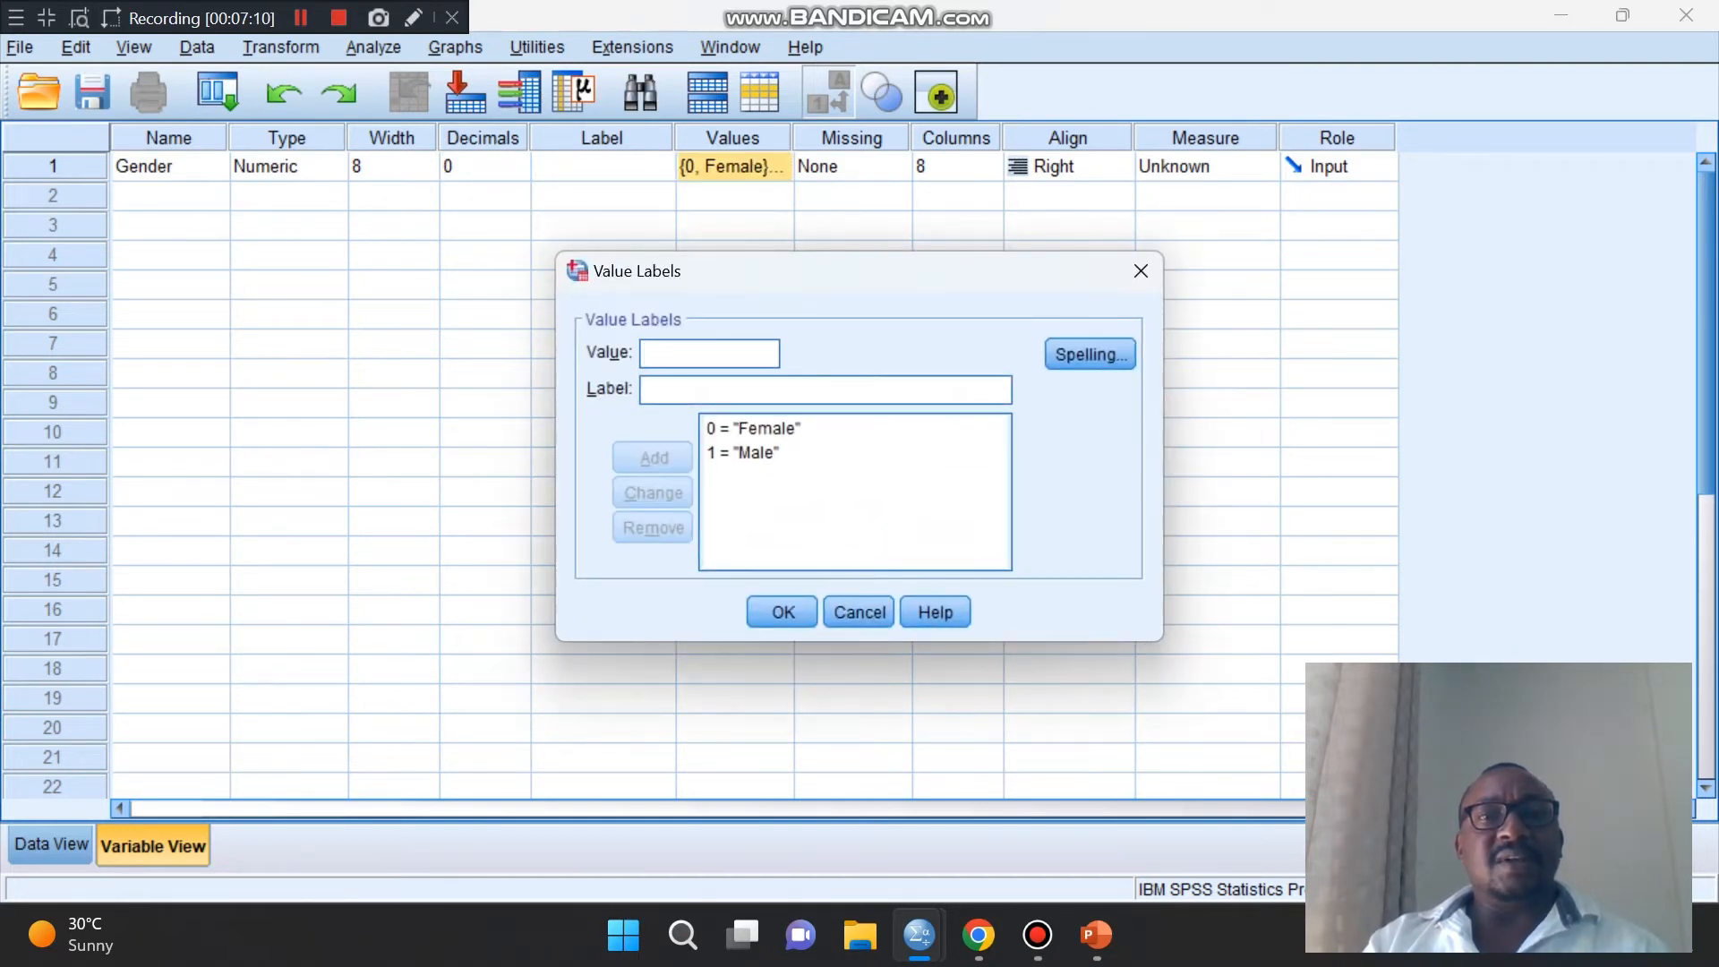
left_click(783, 612)
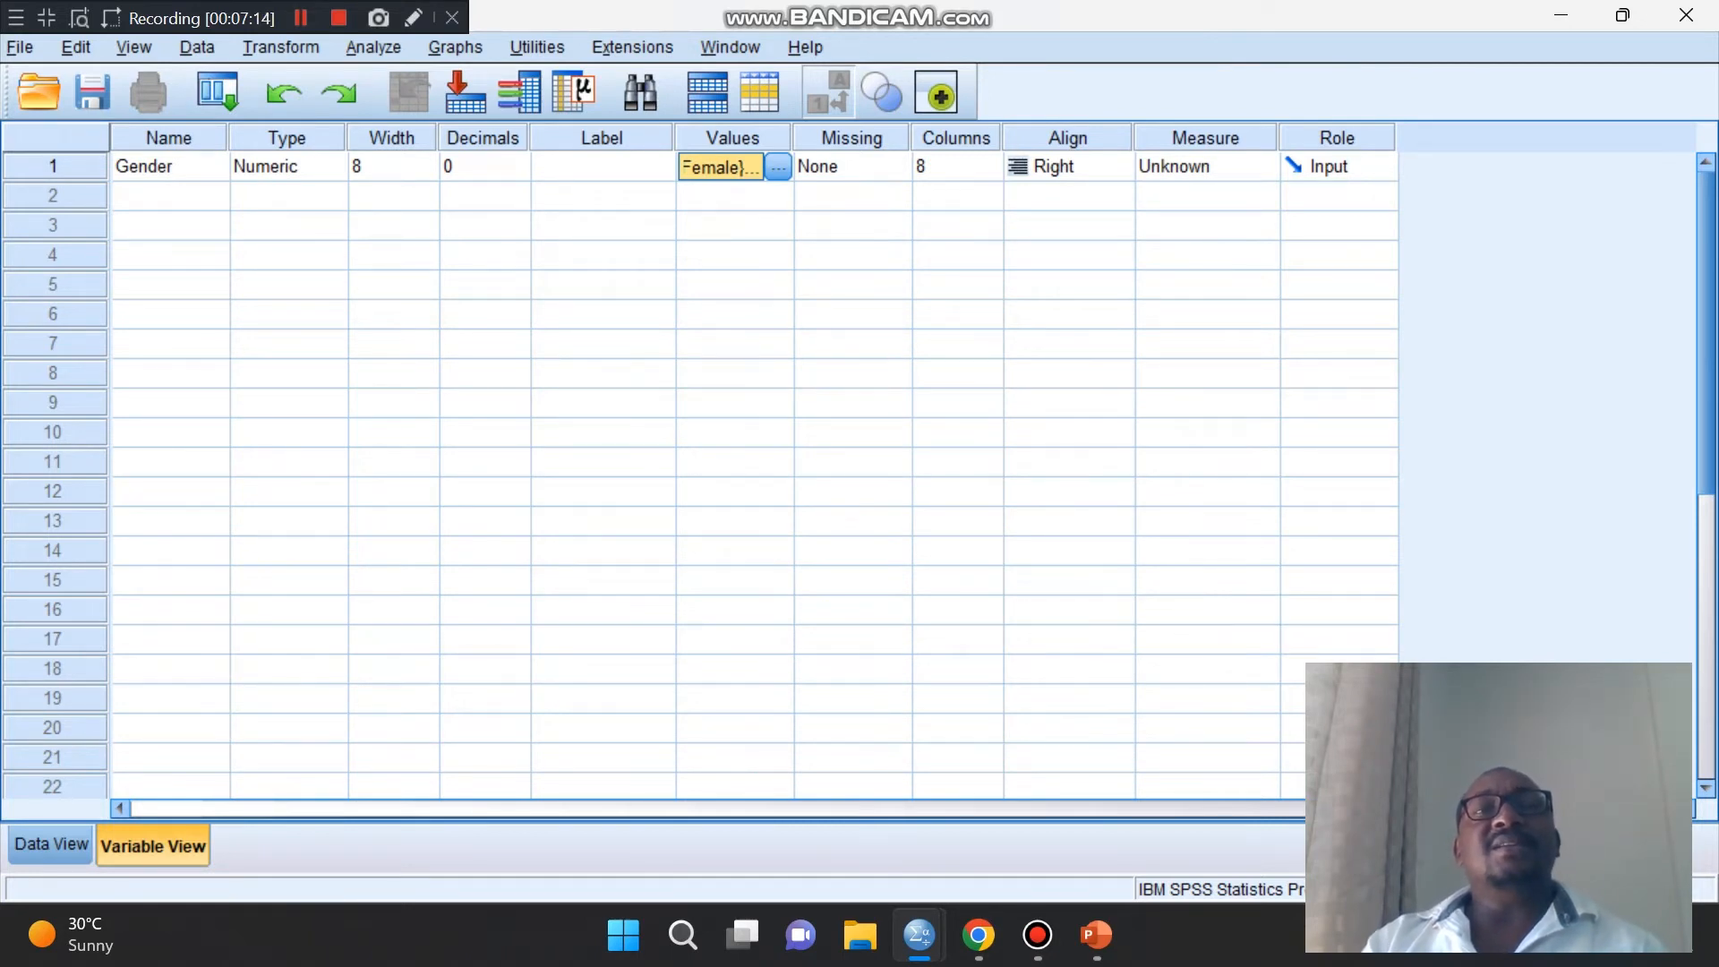
- Label the Gender variable "What is your gender" and widen the Label column to fit the text
double_click(602, 167)
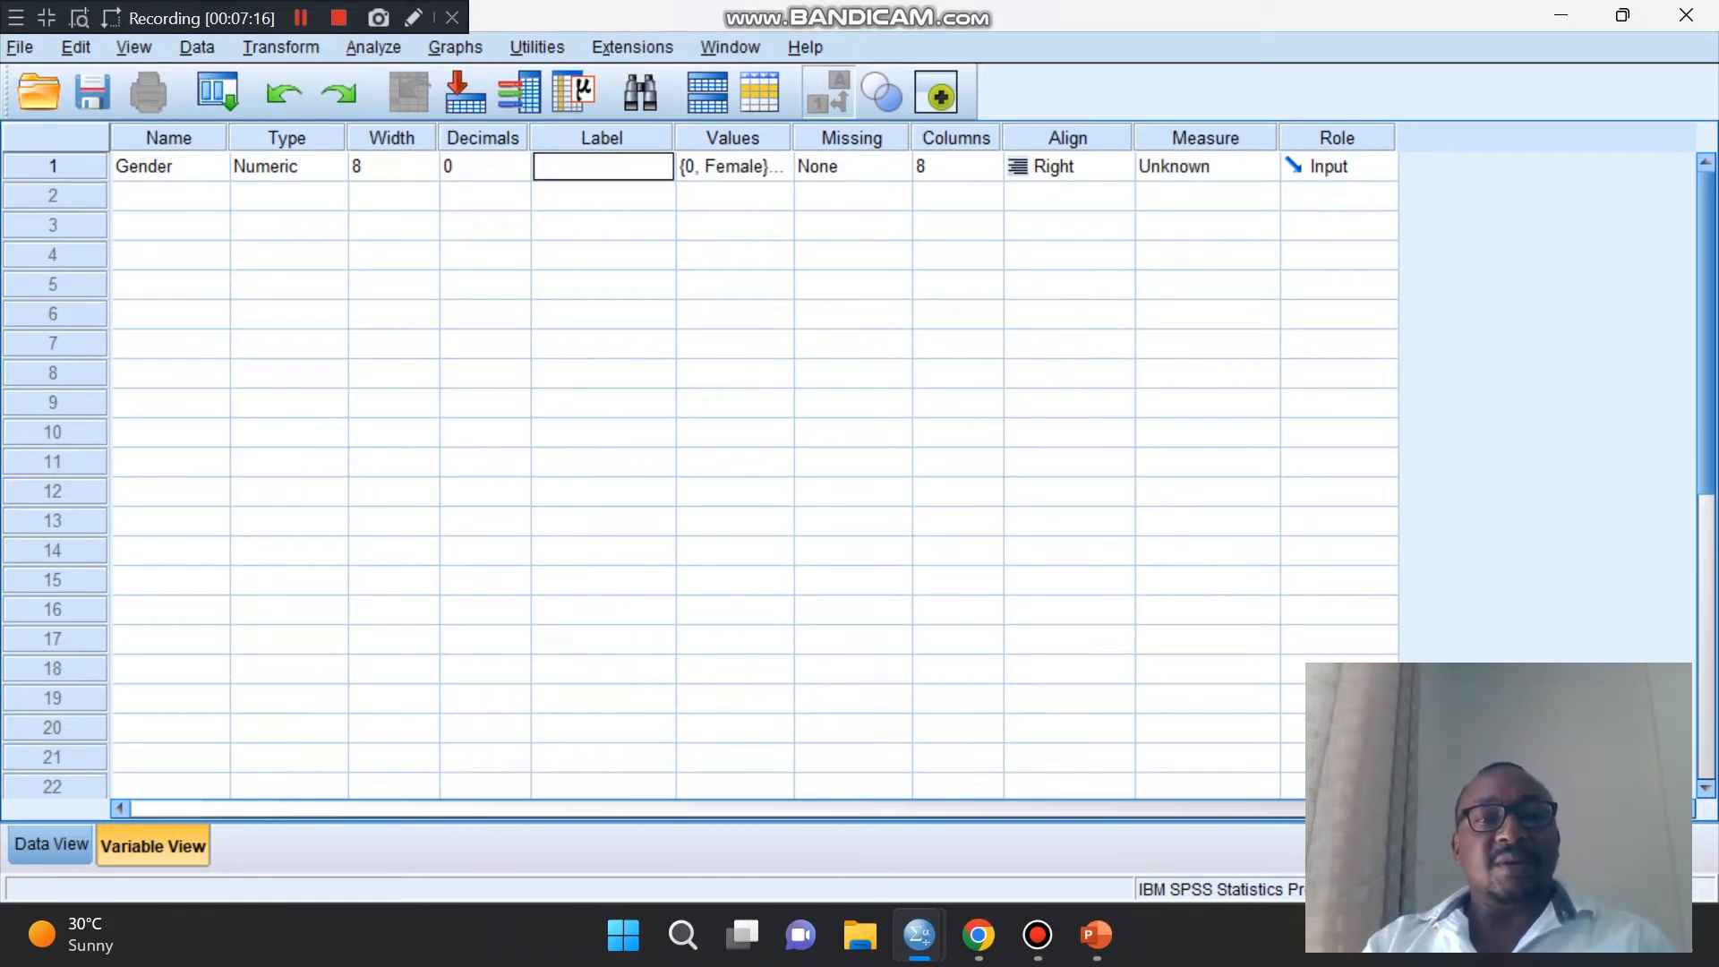
type("Wh")
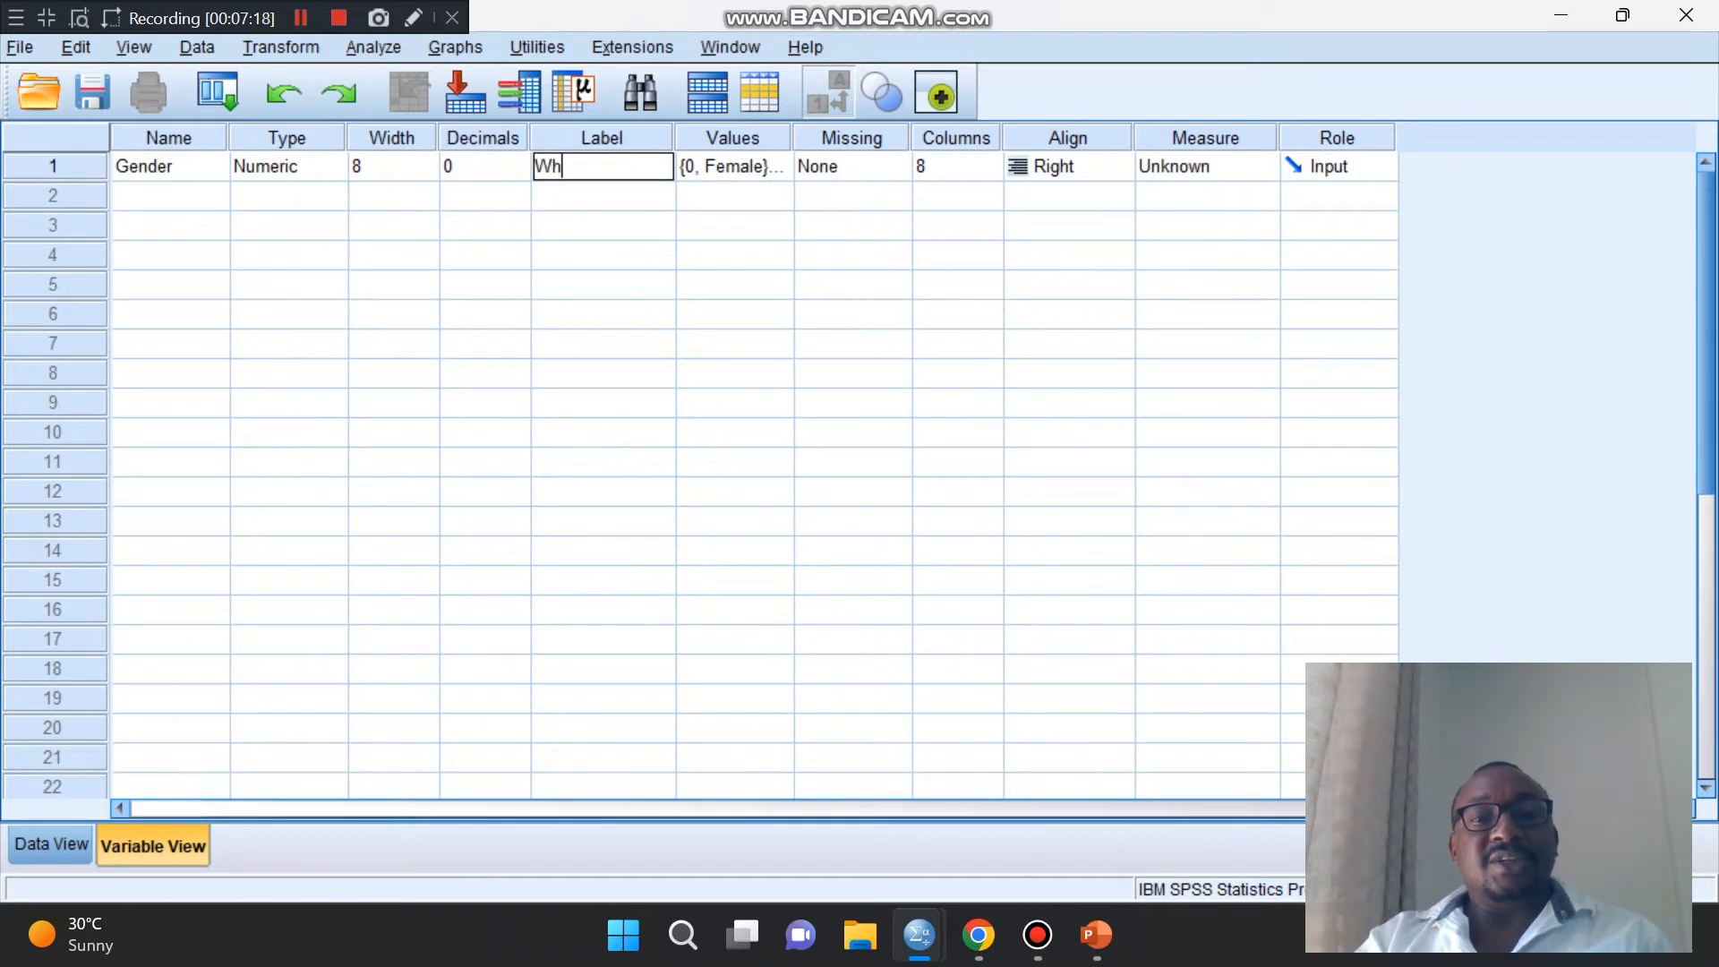
type("at is your gender")
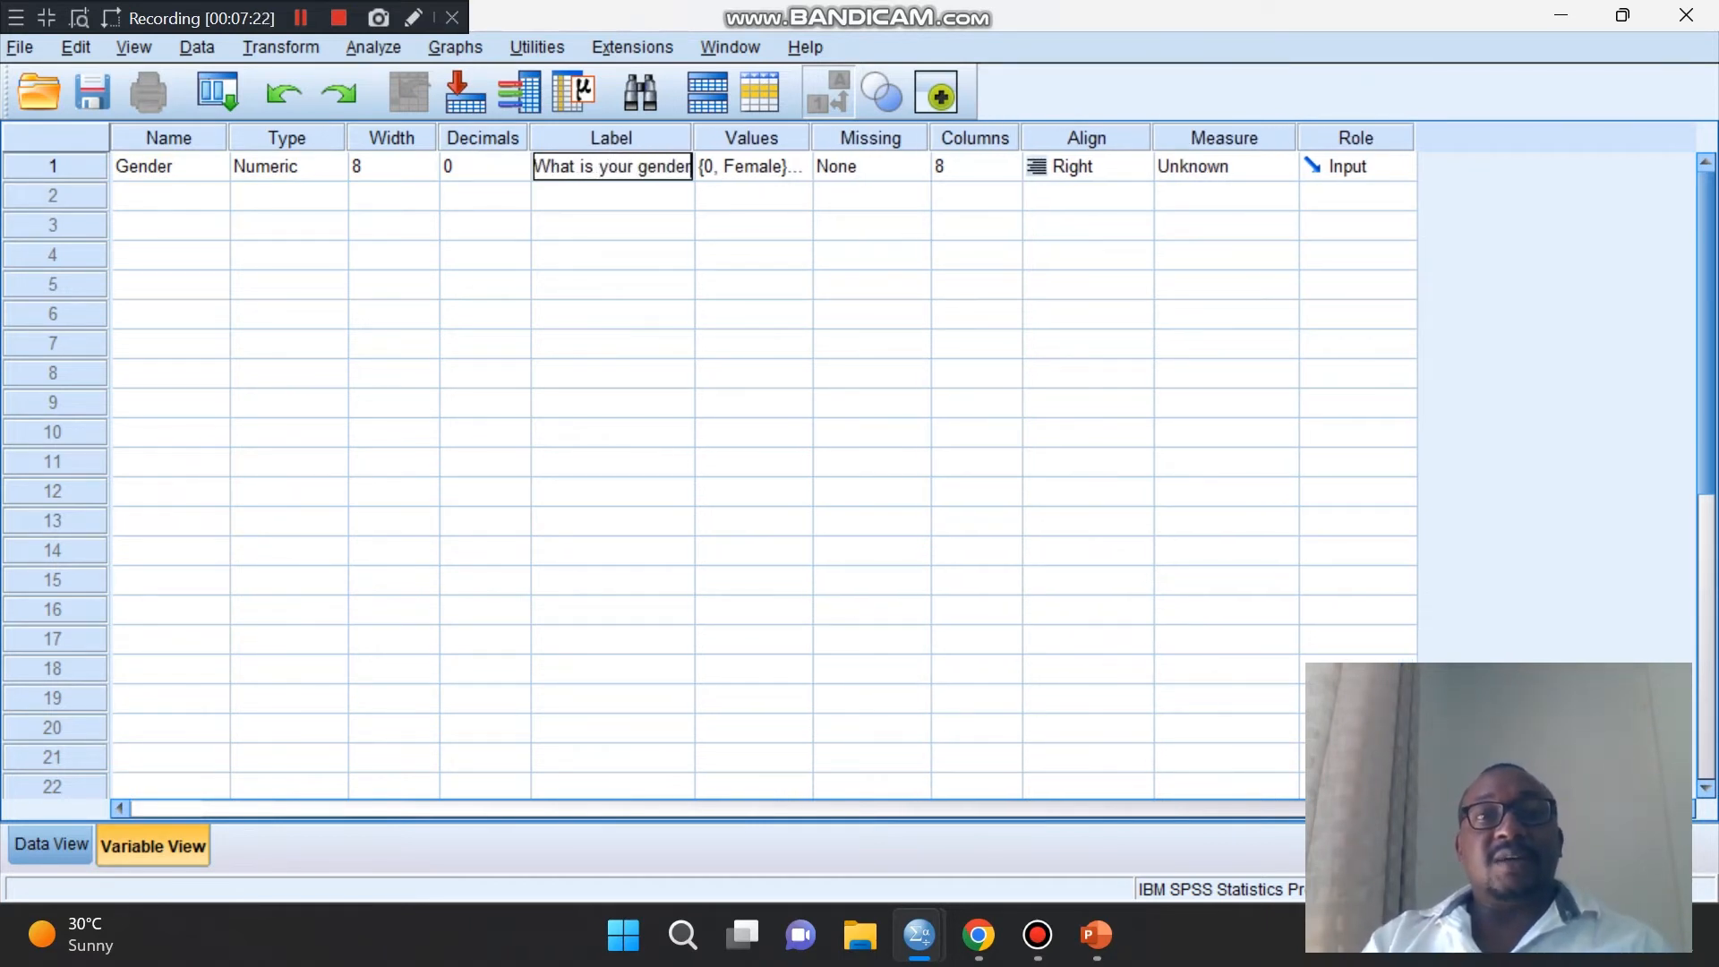
left_click_drag(693, 138, 750, 138)
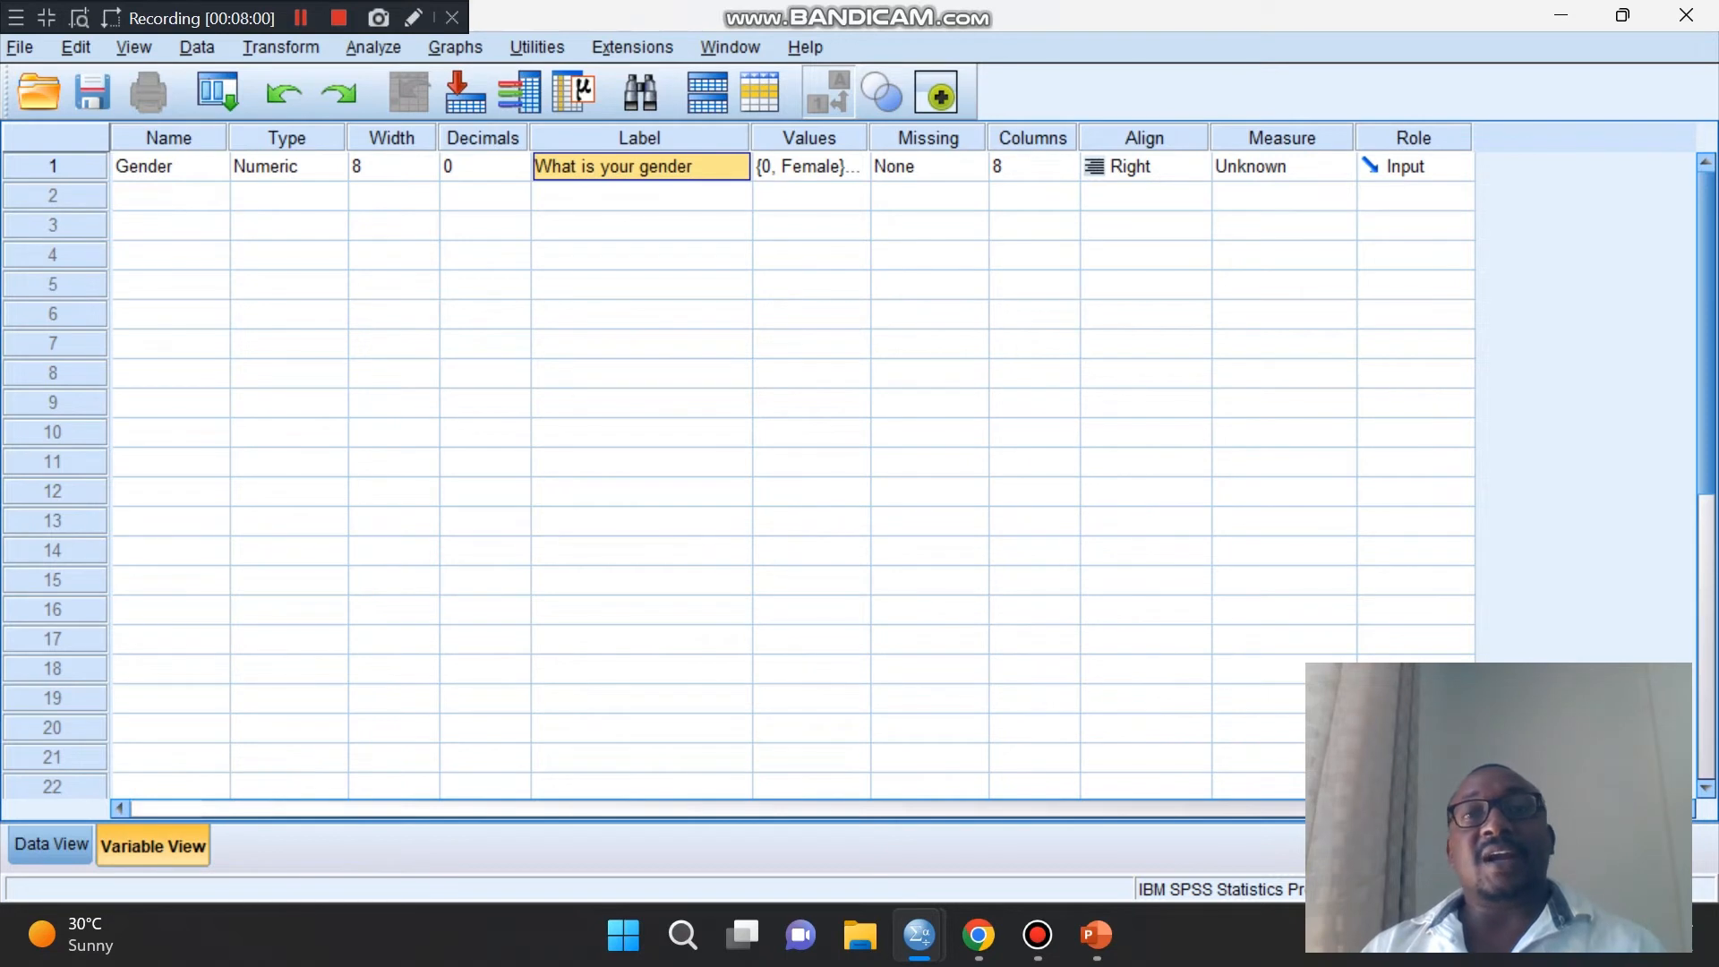
- Set Gender's measurement level to Nominal
left_click(1307, 167)
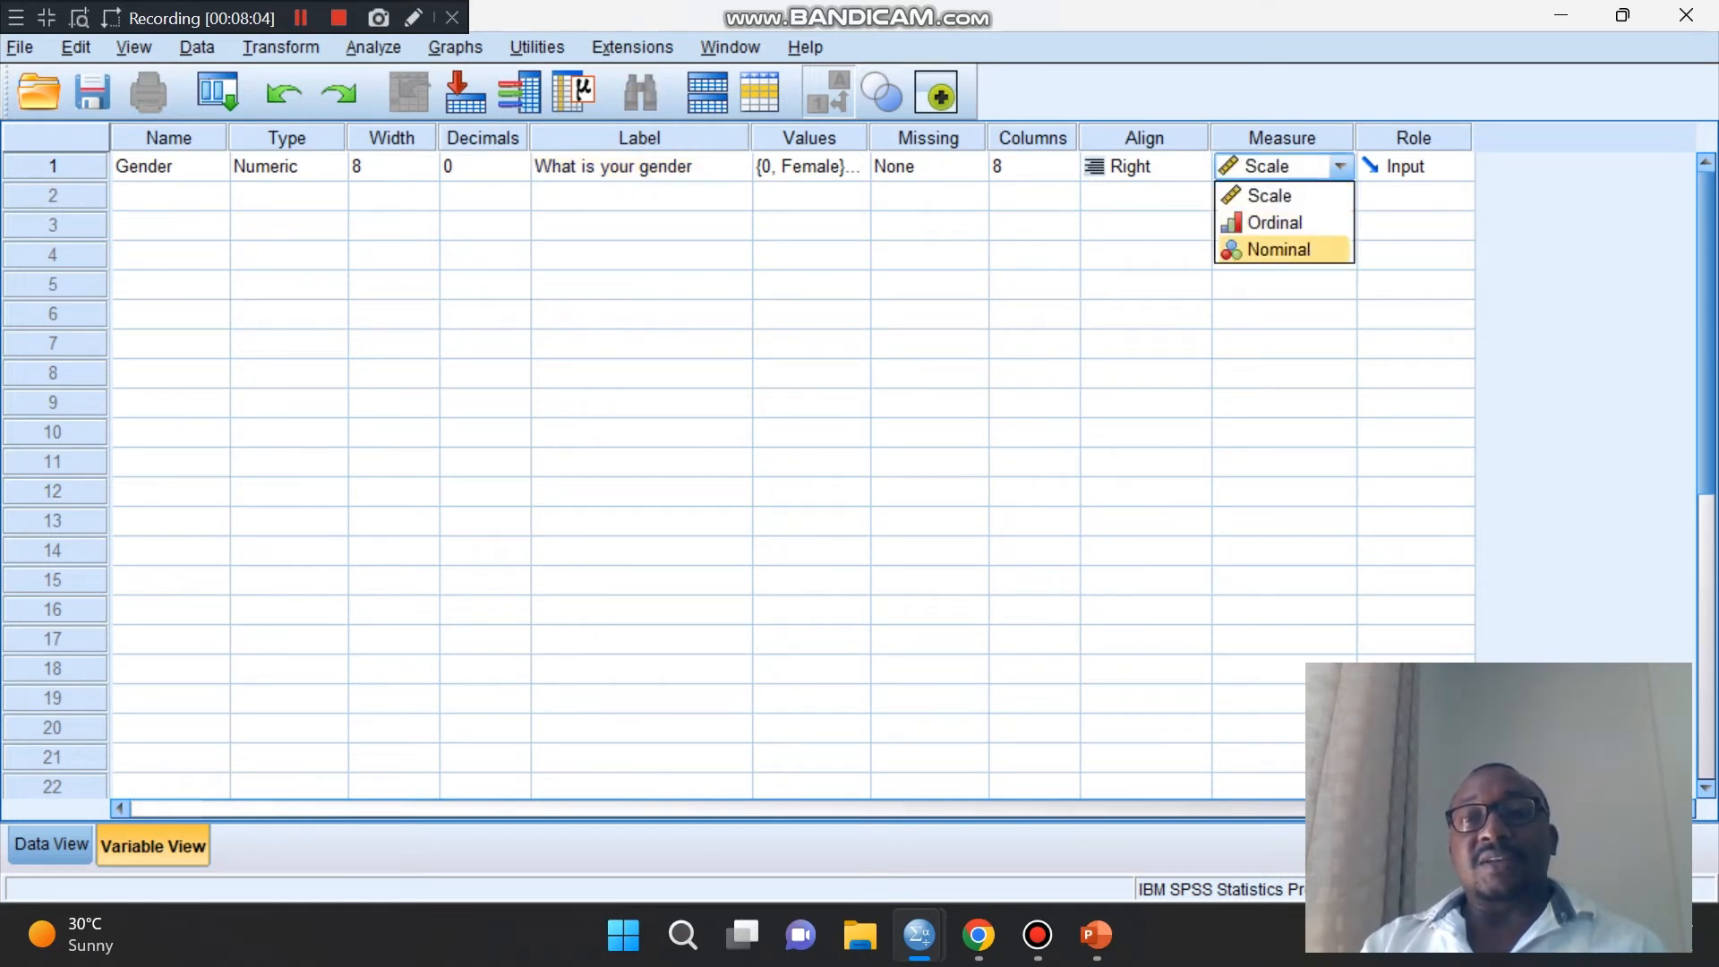
key("Return")
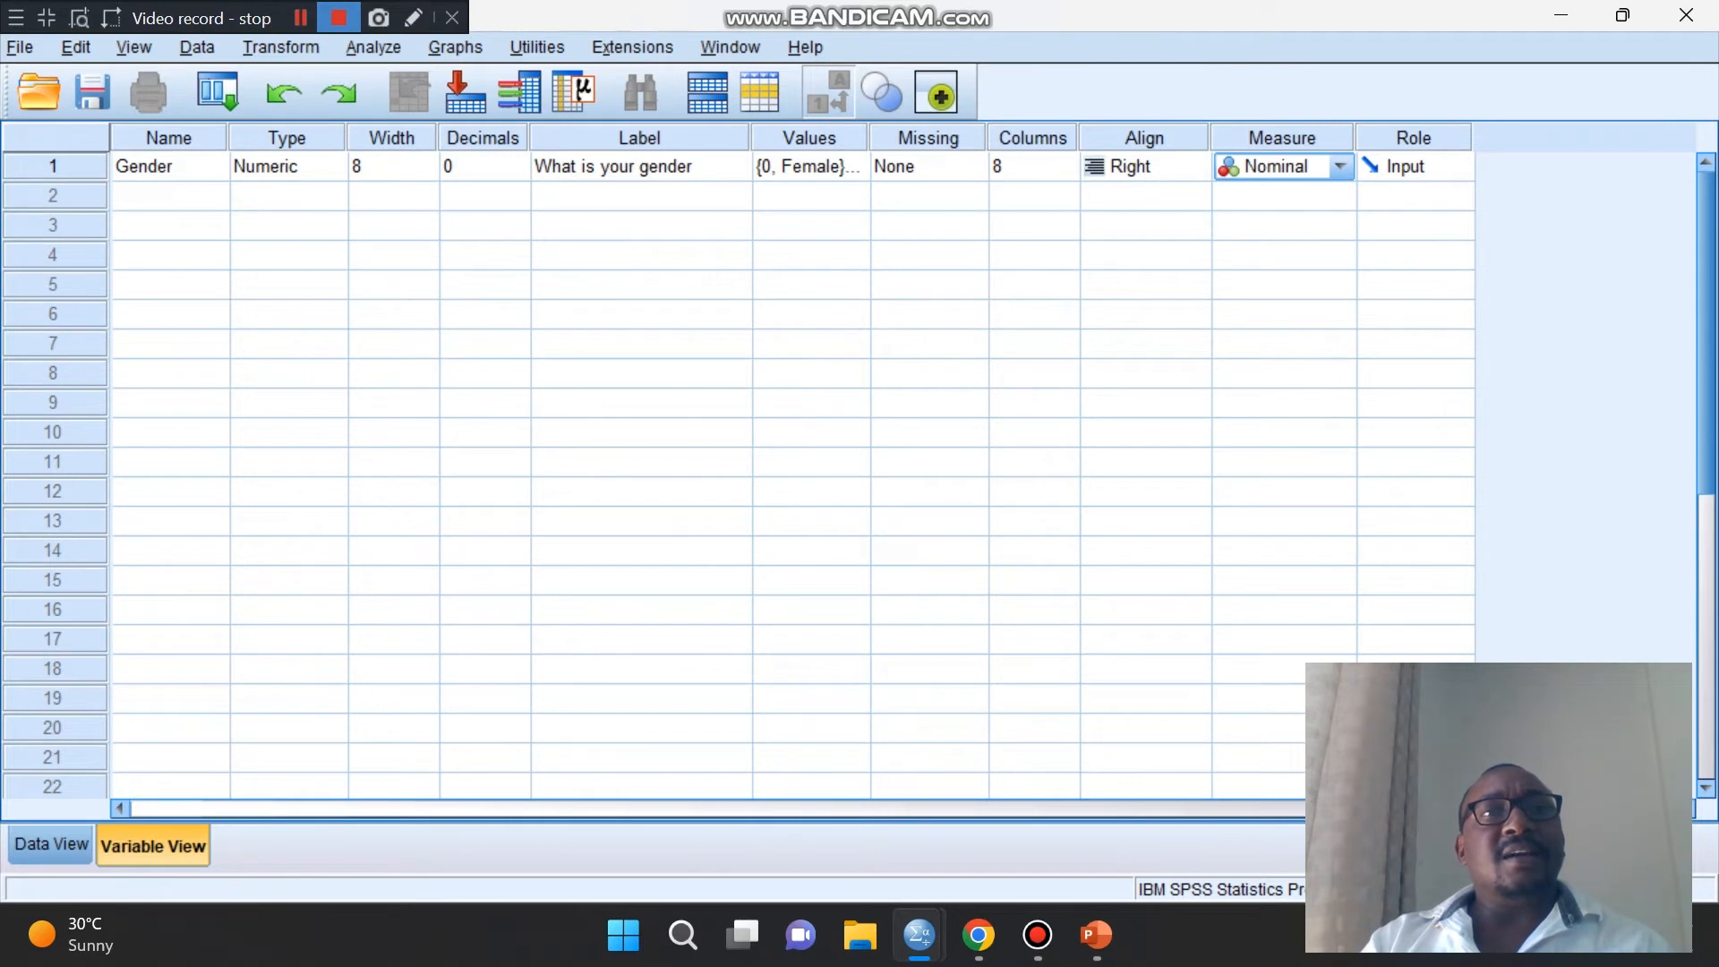
left_click(339, 18)
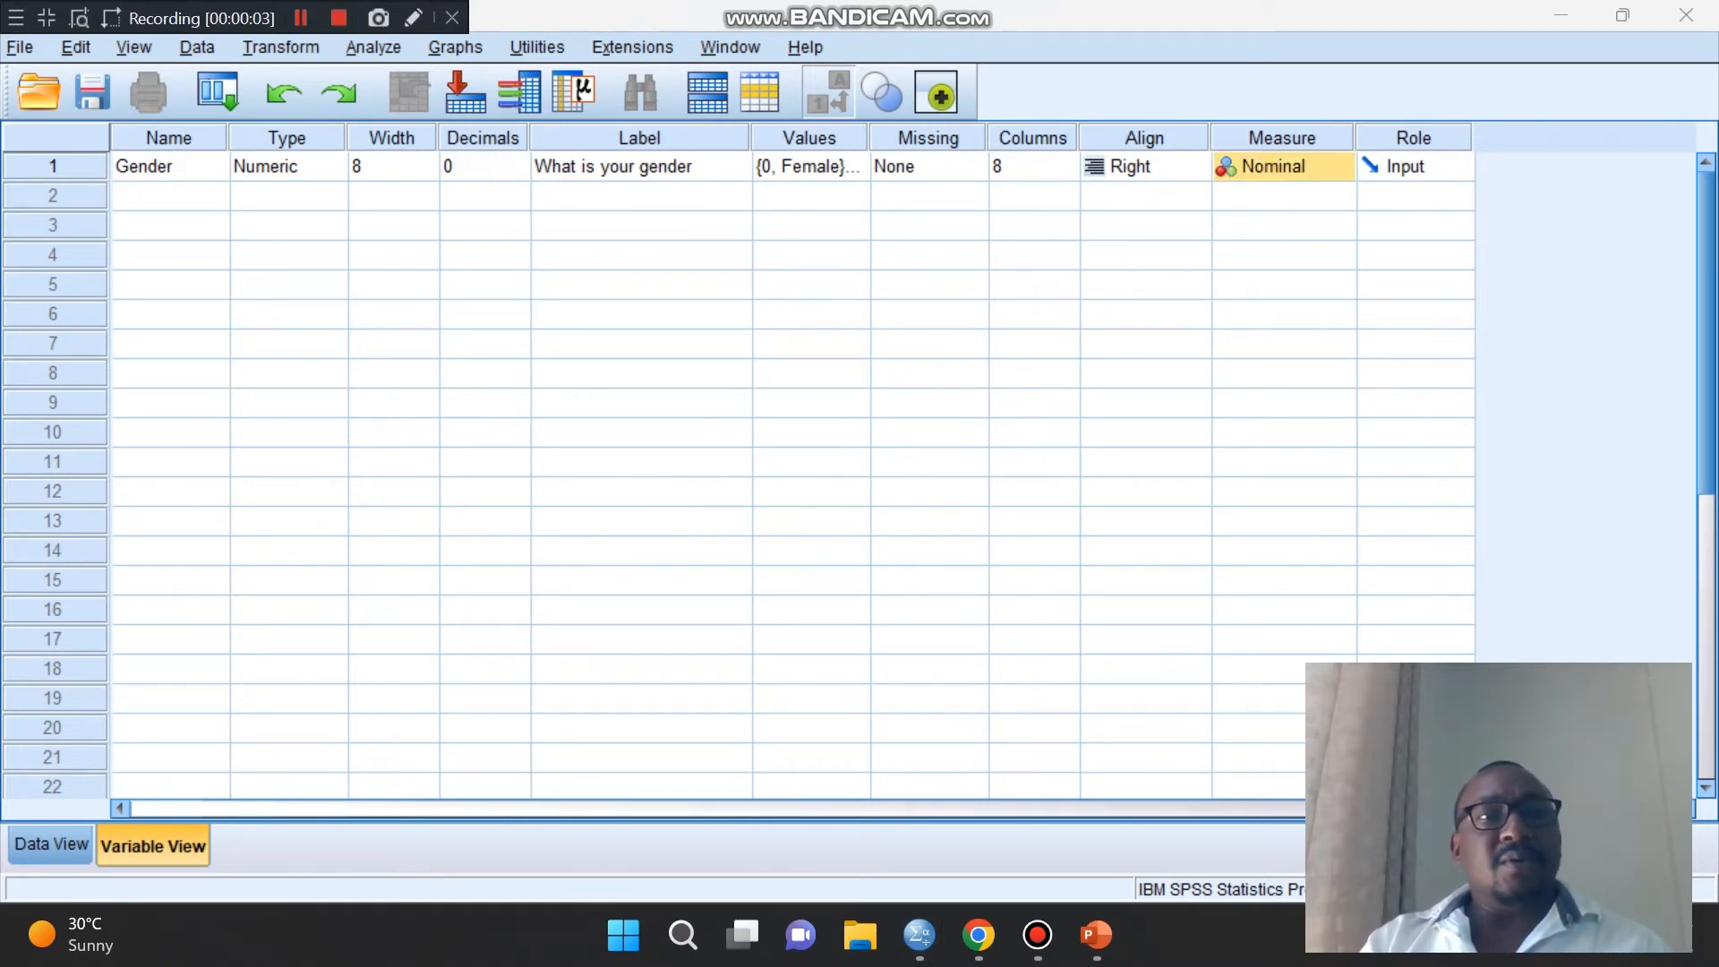
- Try to name the second variable "Marital status", with a space between the two words
left_click(170, 196)
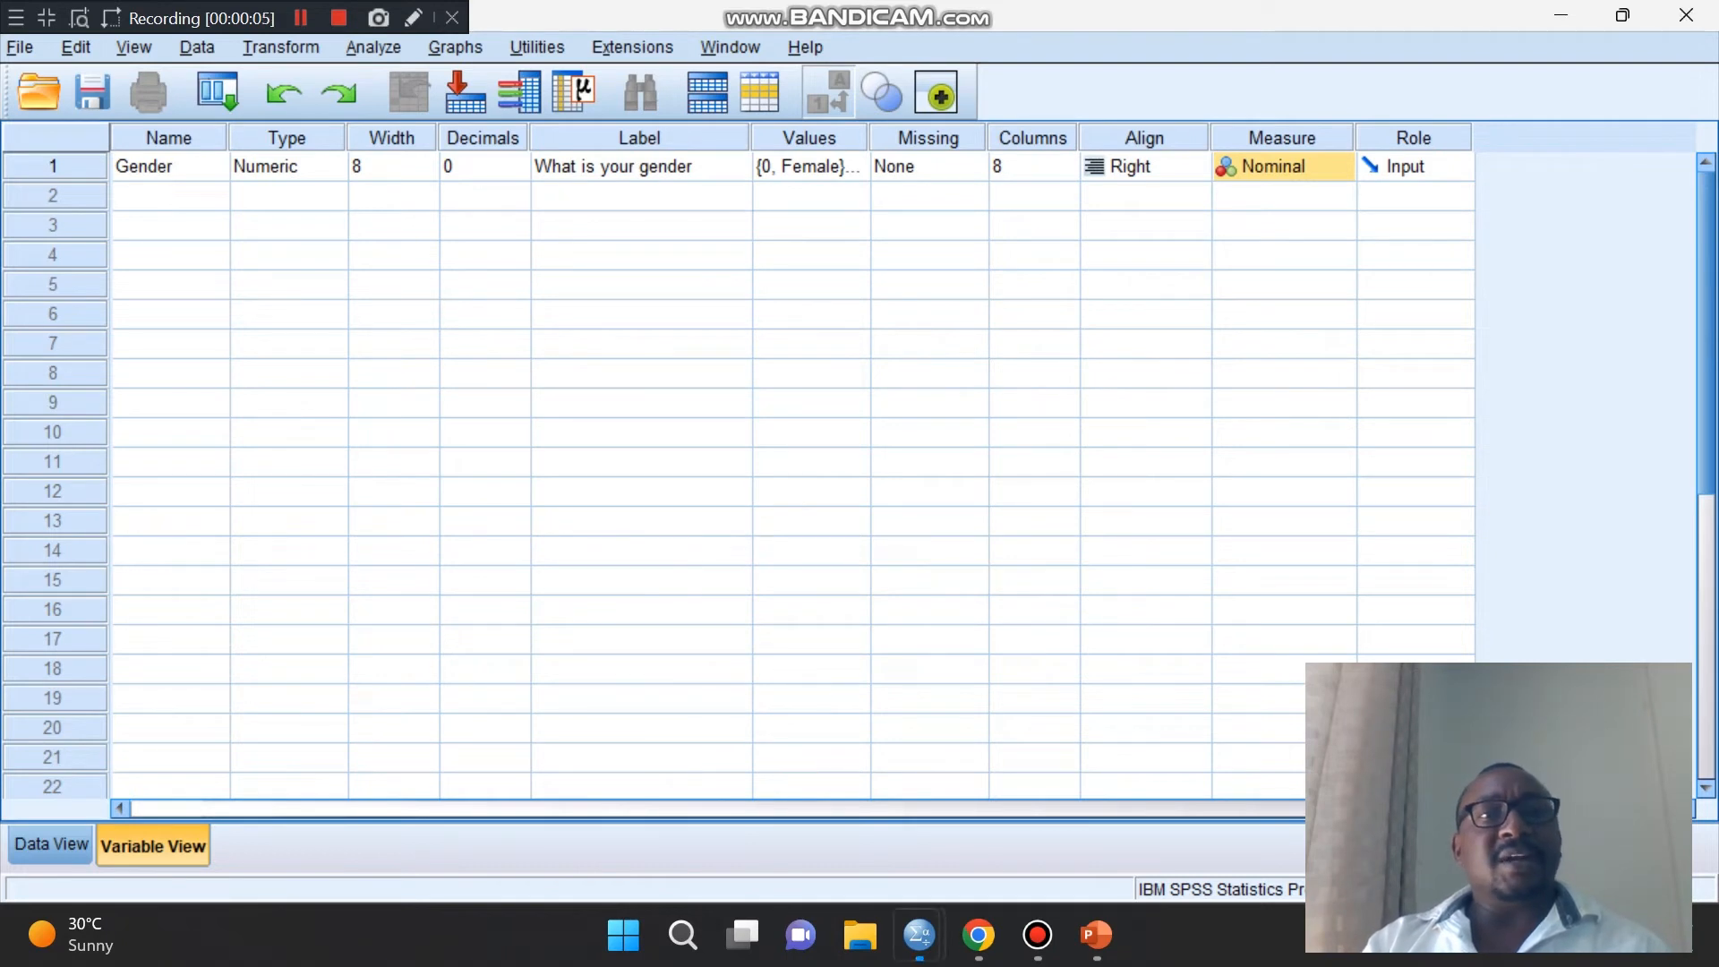
type("M")
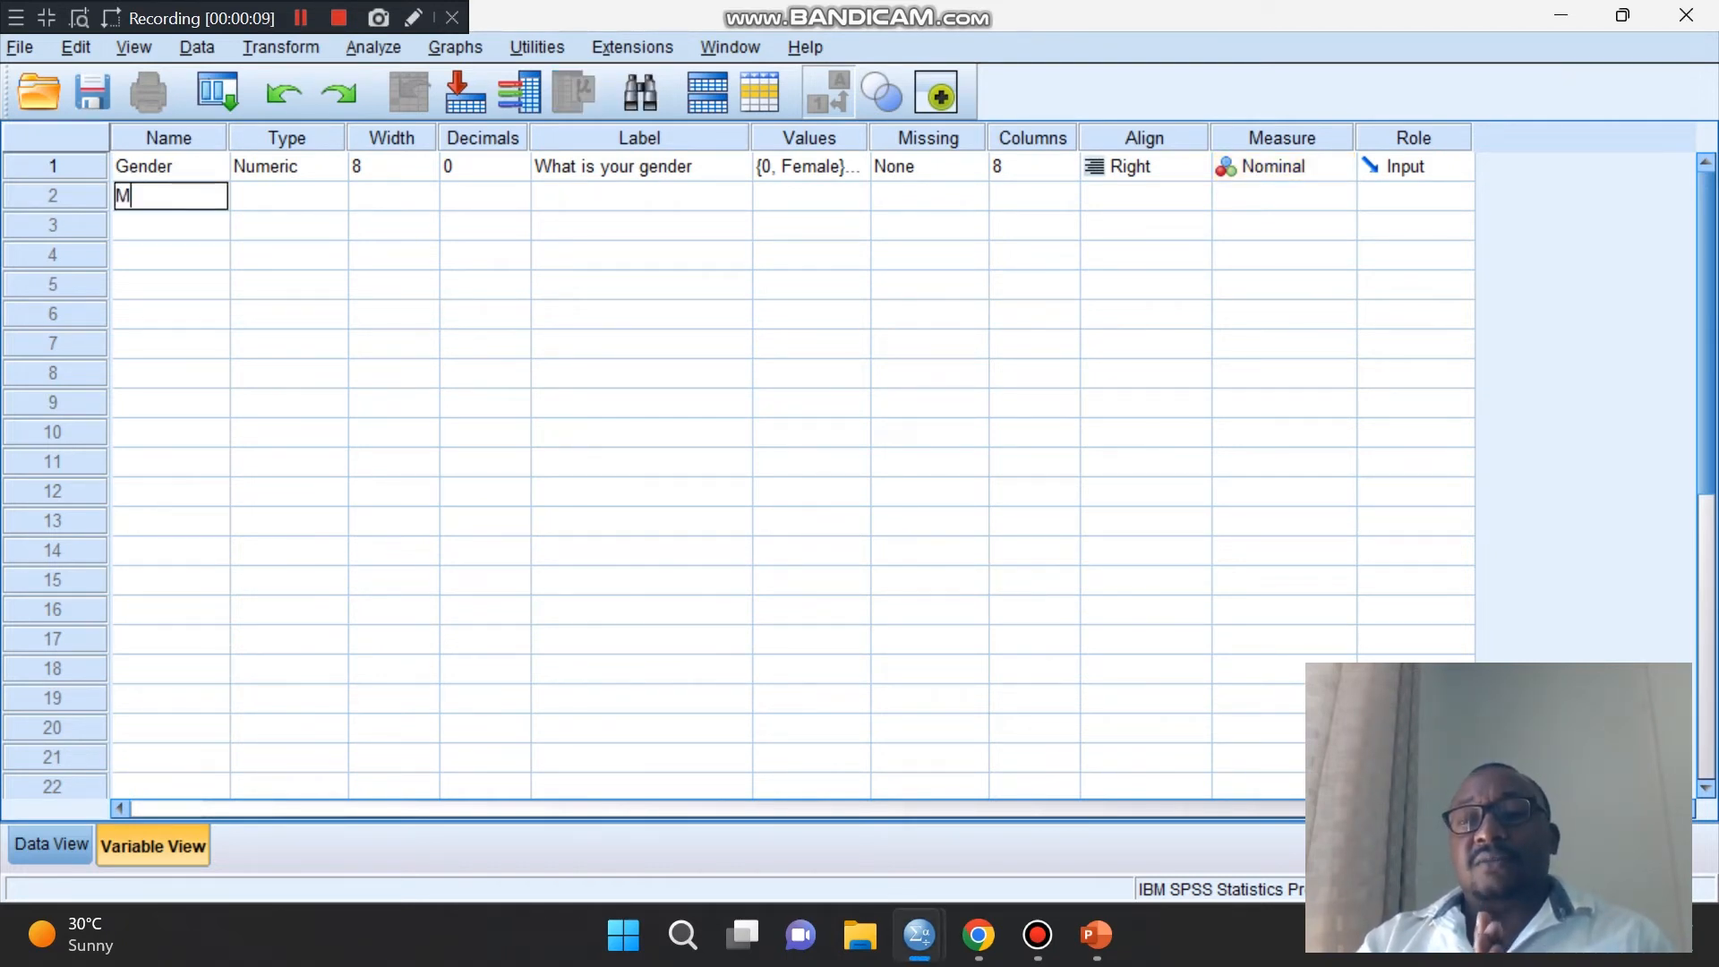
type("a")
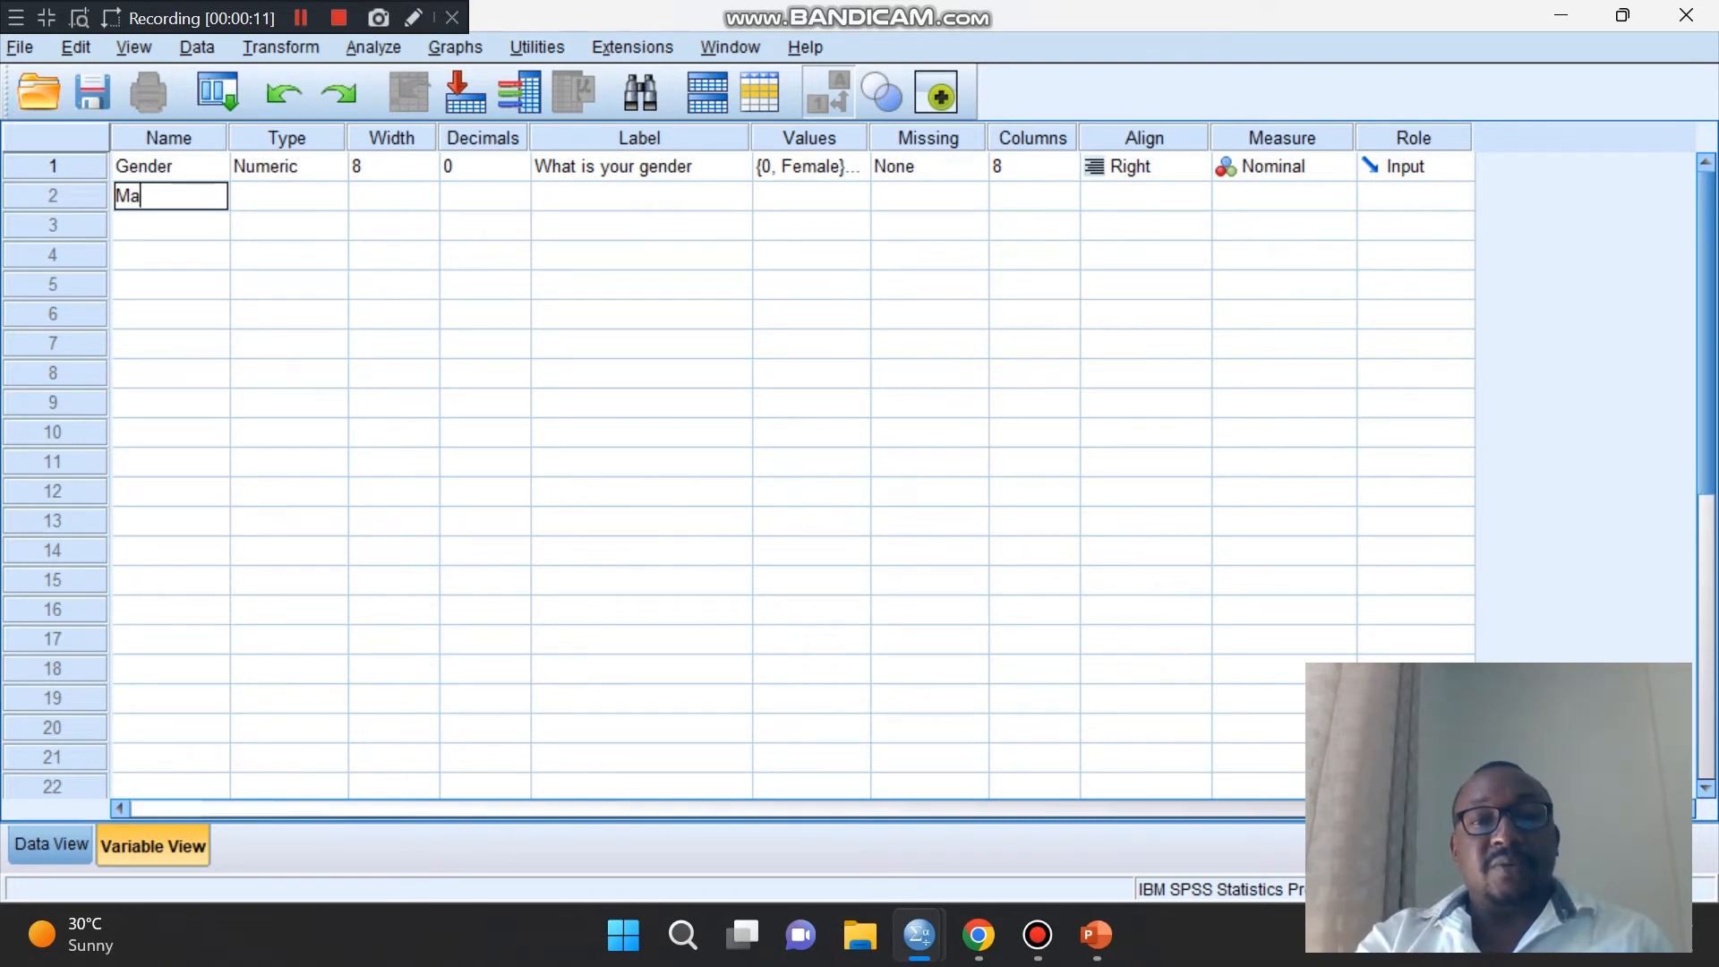
type("rital status")
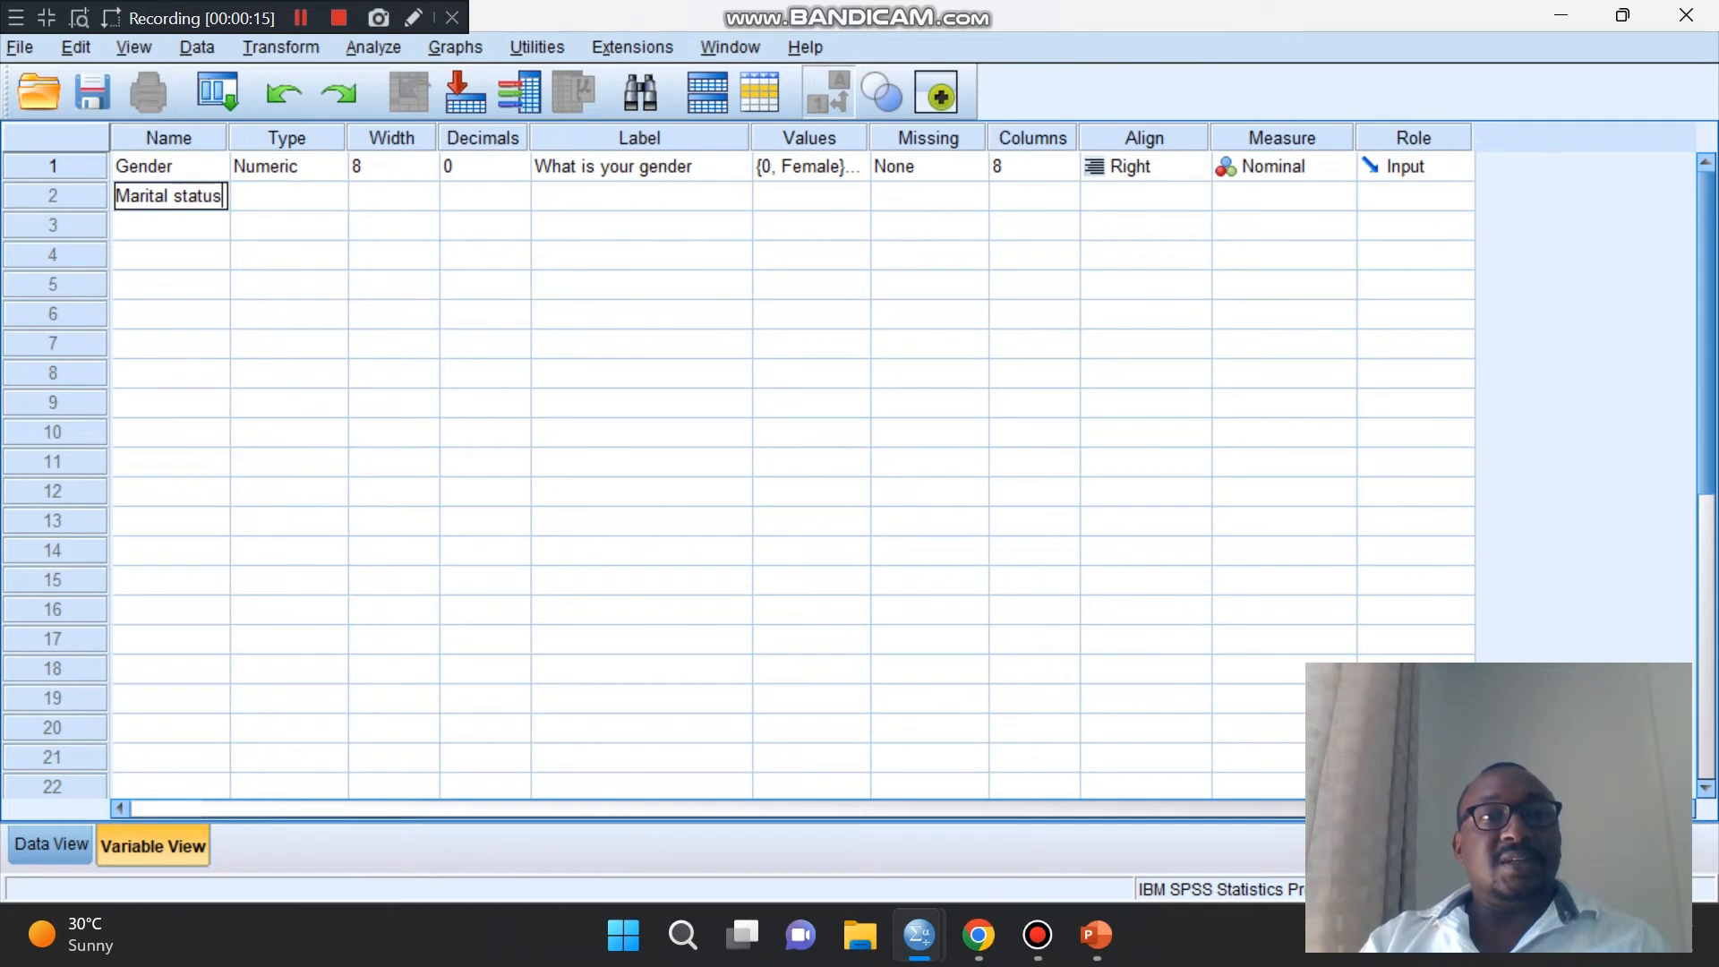
left_click(183, 196)
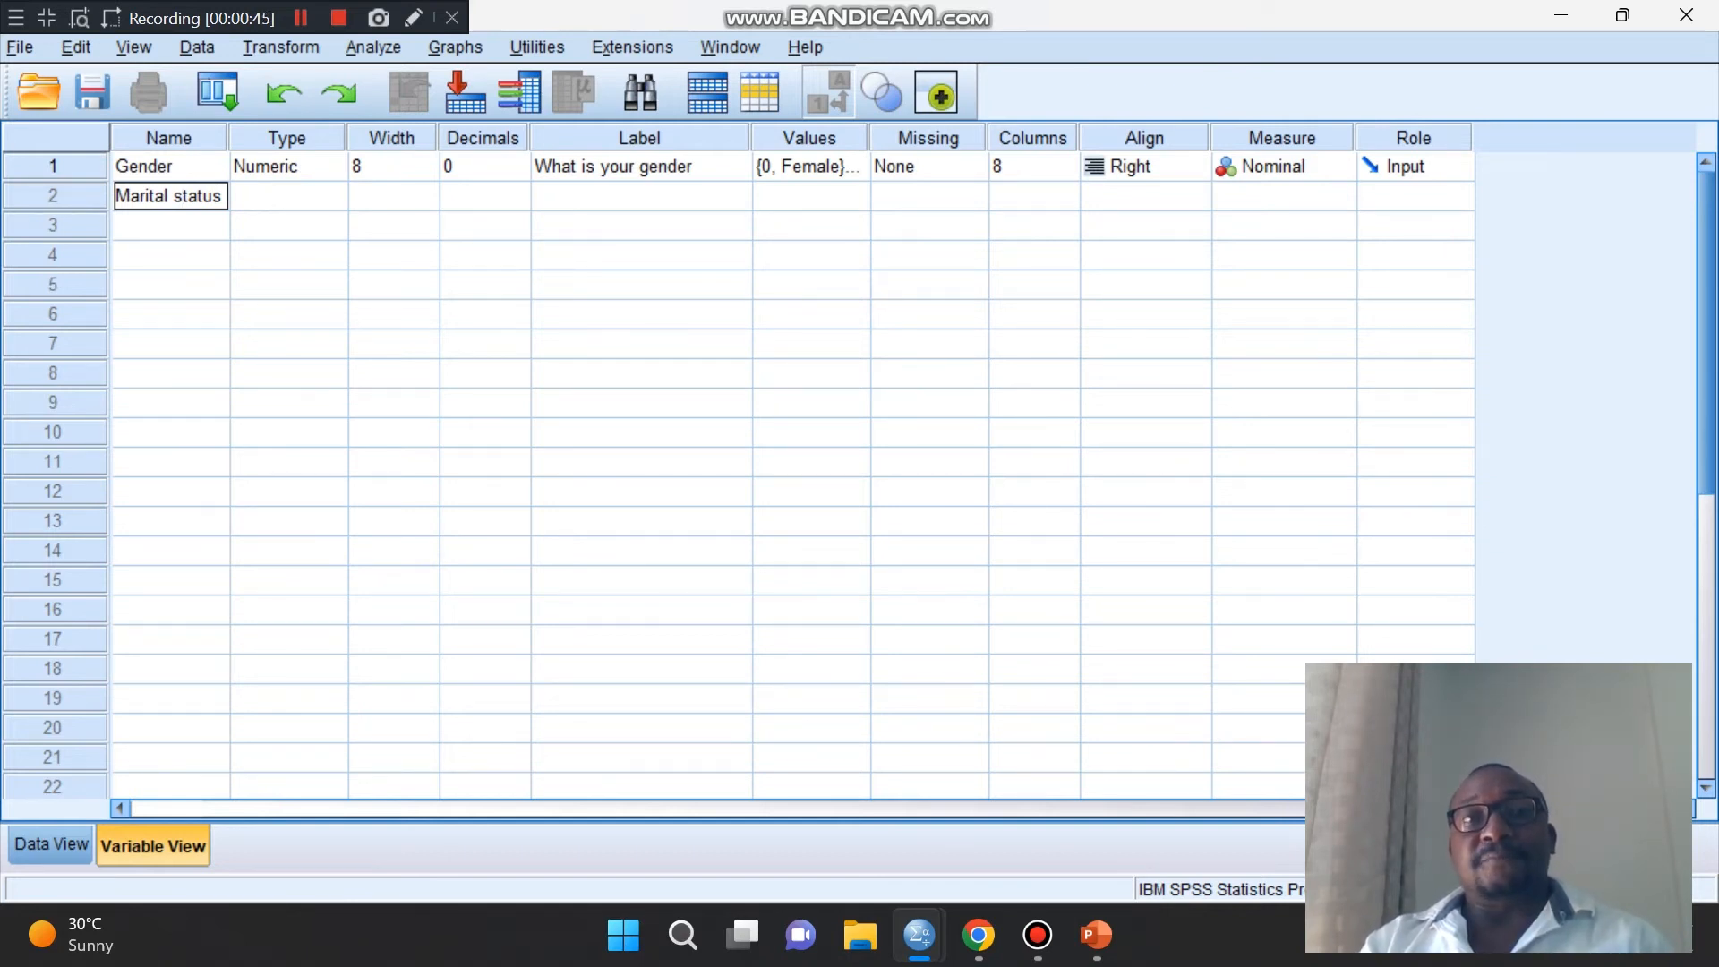
key("Return")
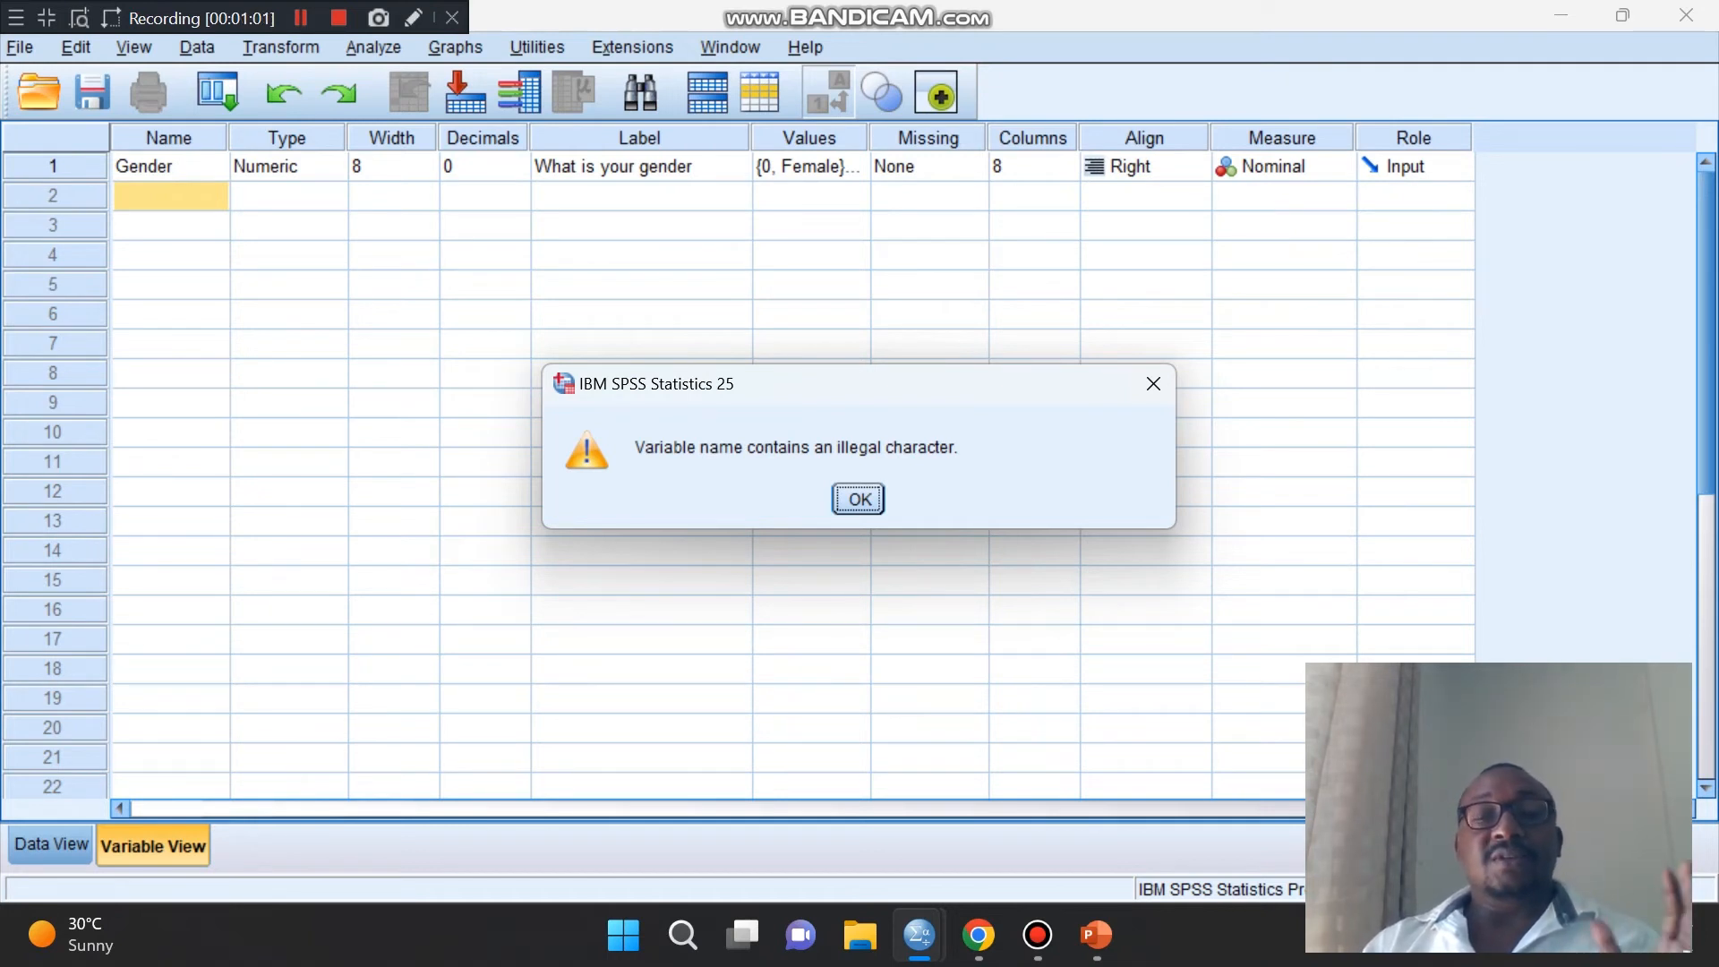
key("Return")
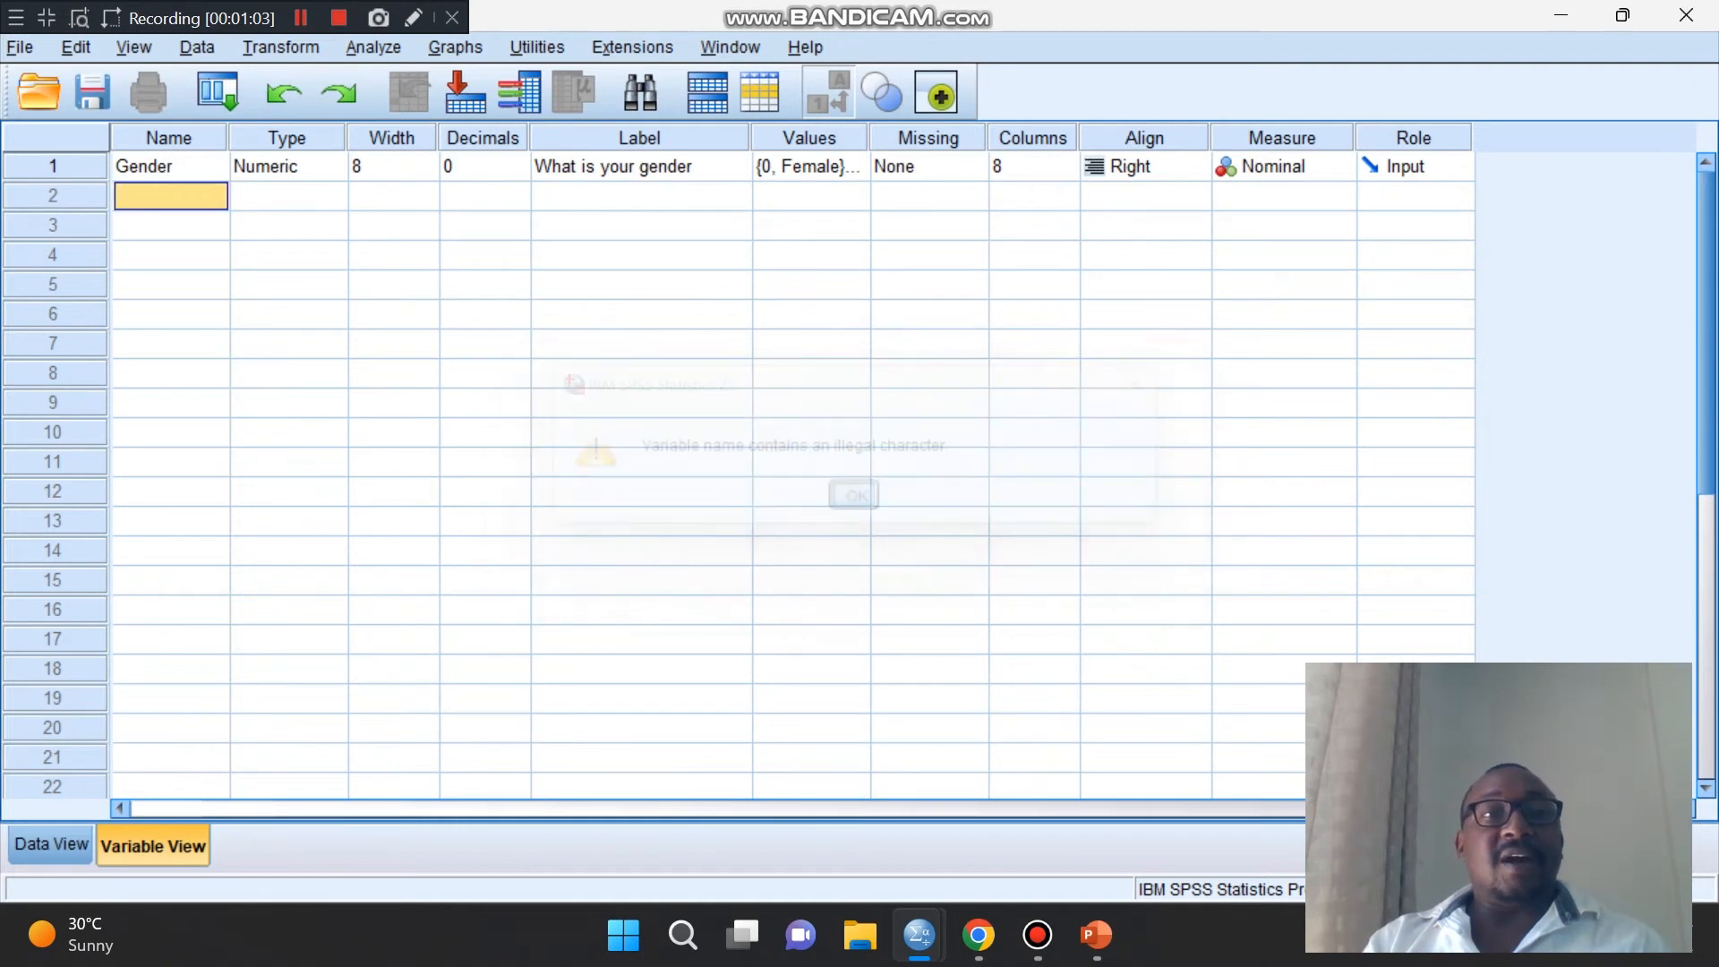
- Name the second variable Marital_Status, using an underscore in place of the space
left_click(170, 225)
double_click(170, 196)
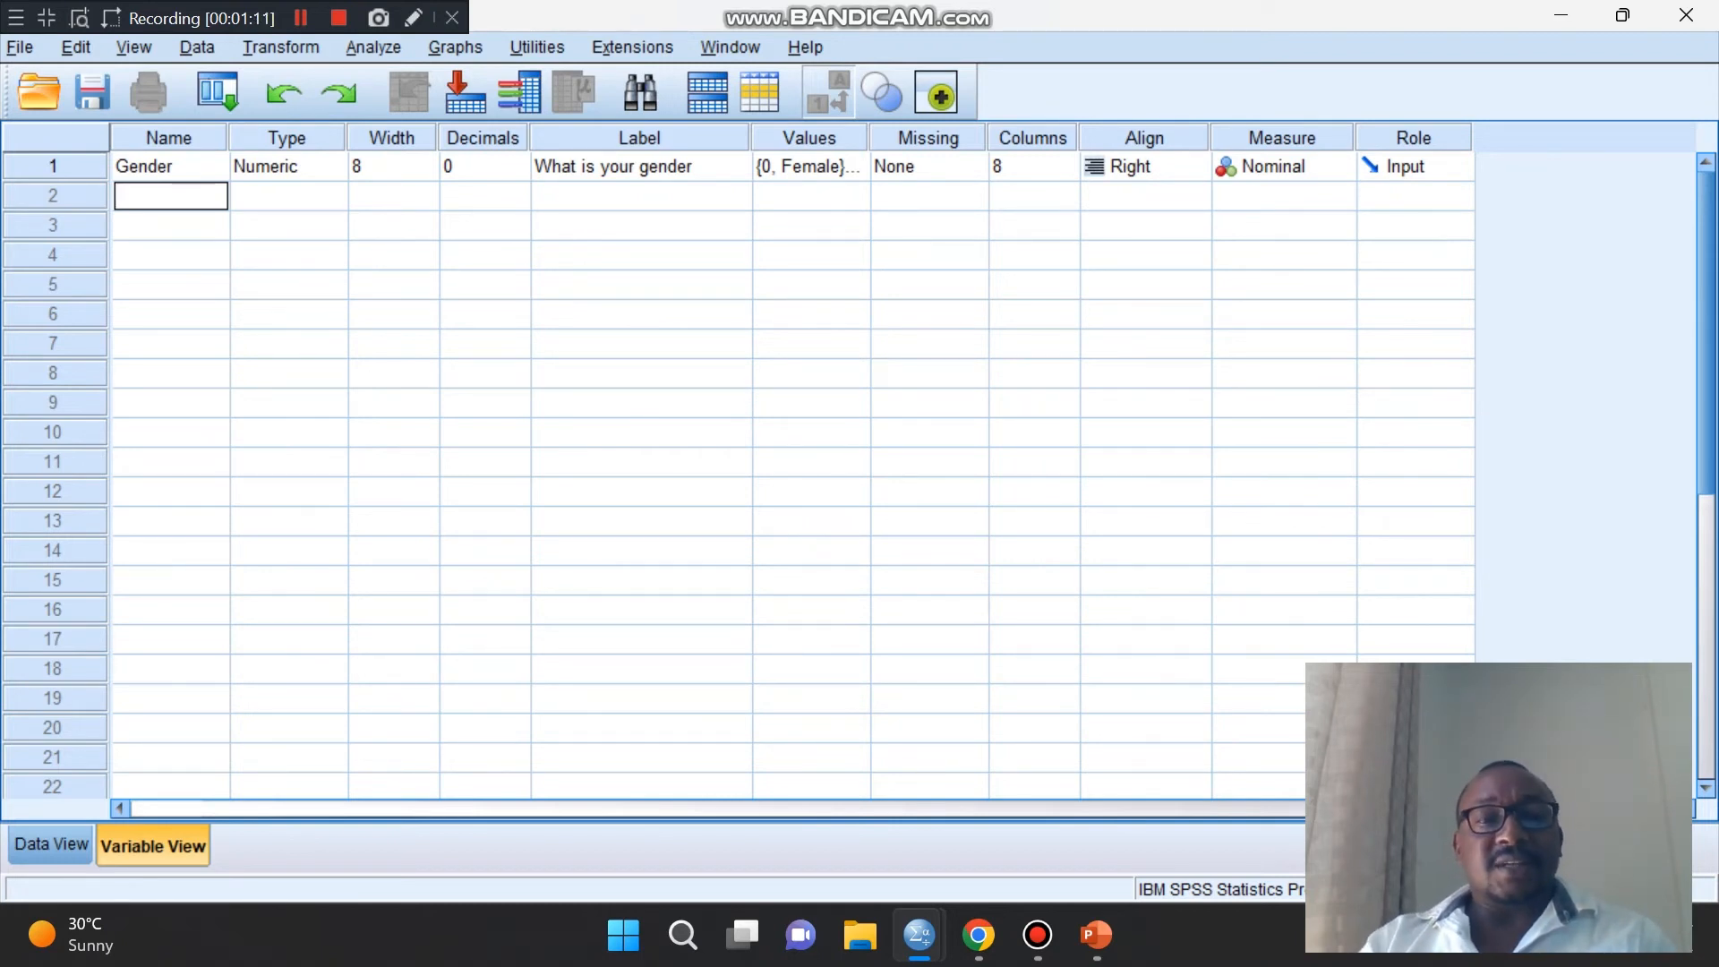
type("Marut")
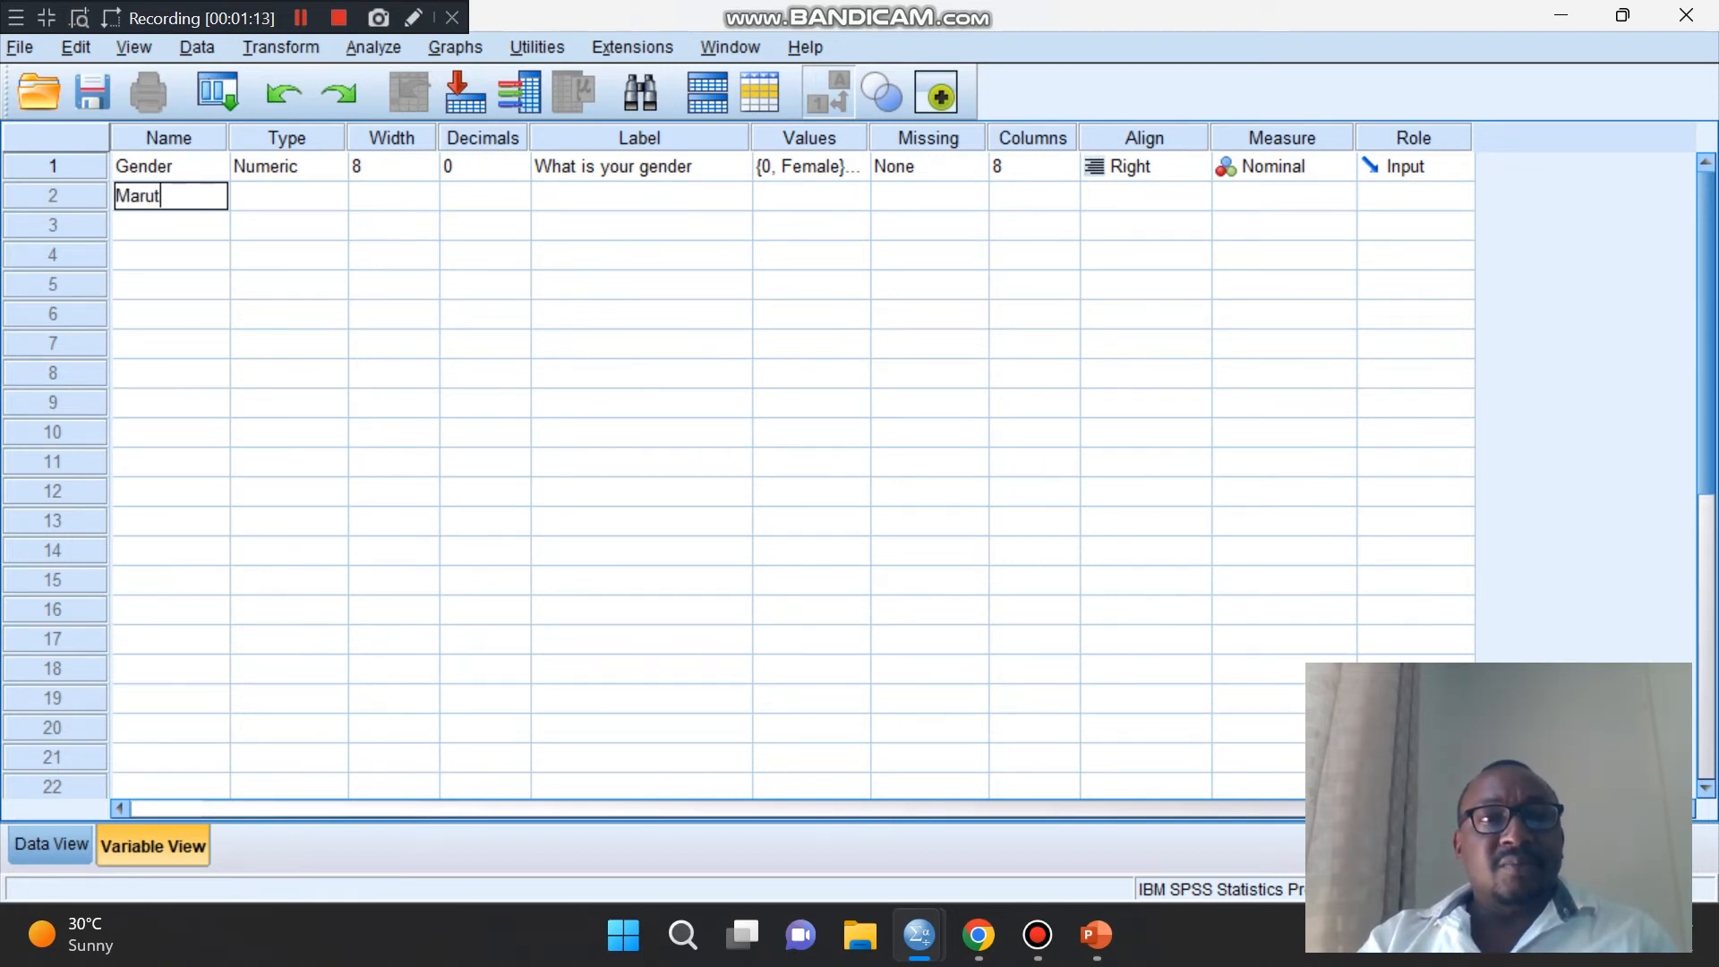
key("BackSpace")
key("BackSpace")
type("ital Stat")
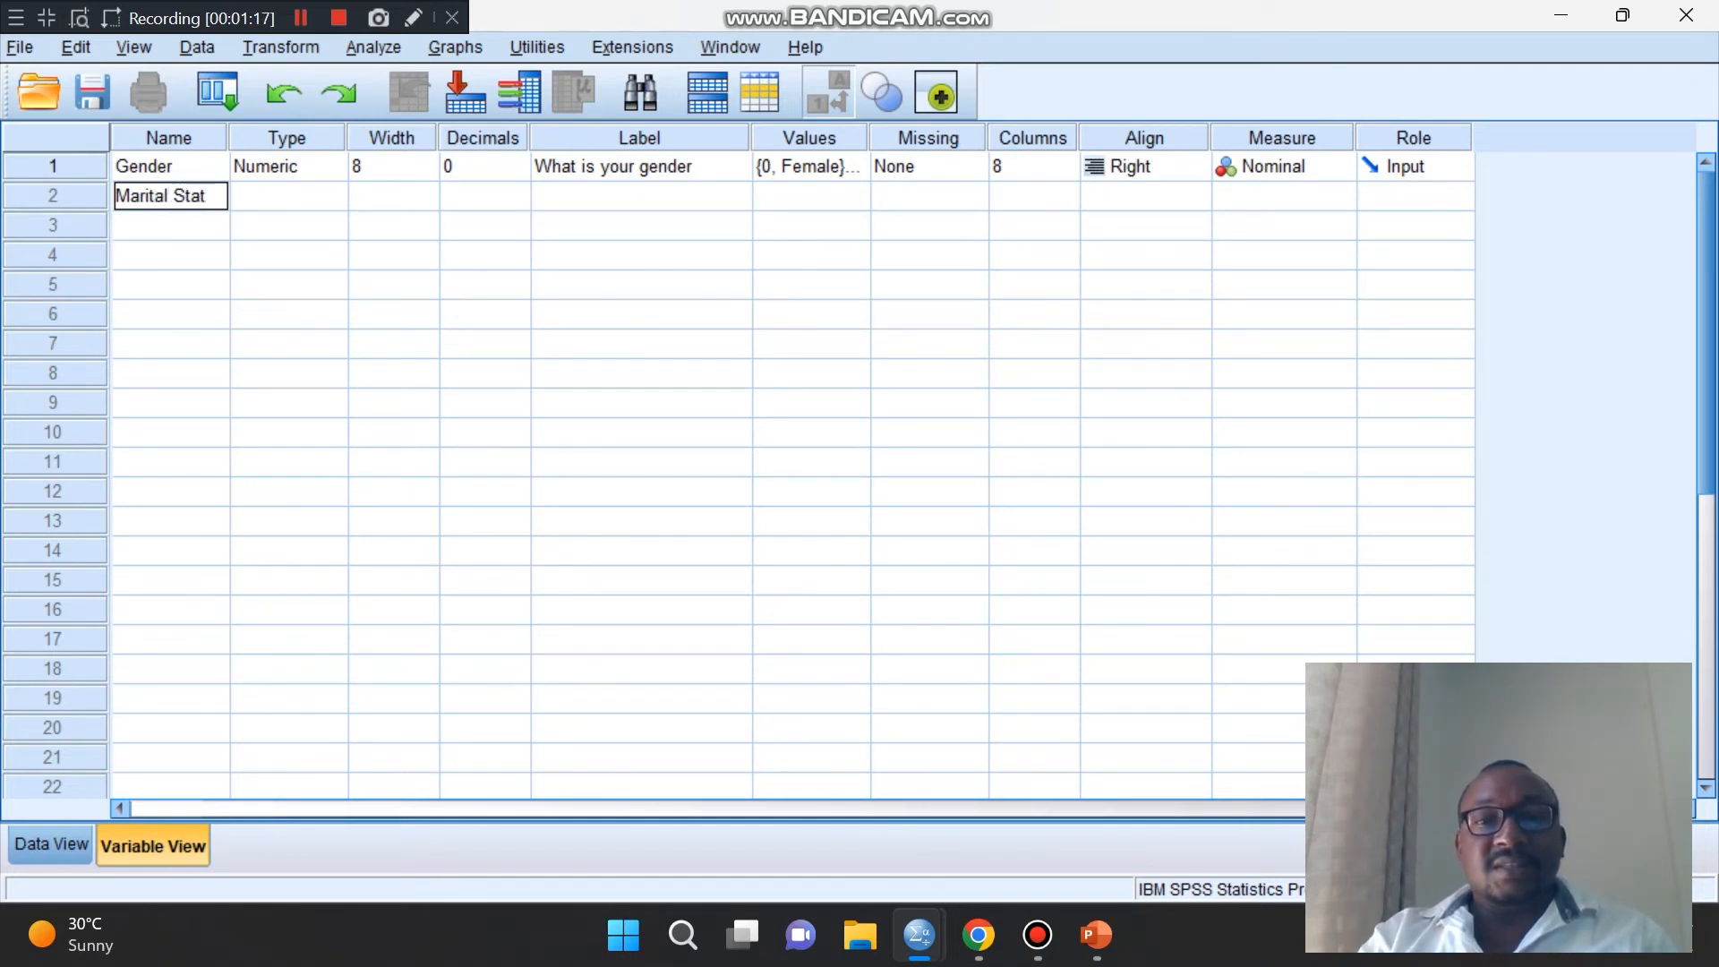
type("us")
left_click(173, 196)
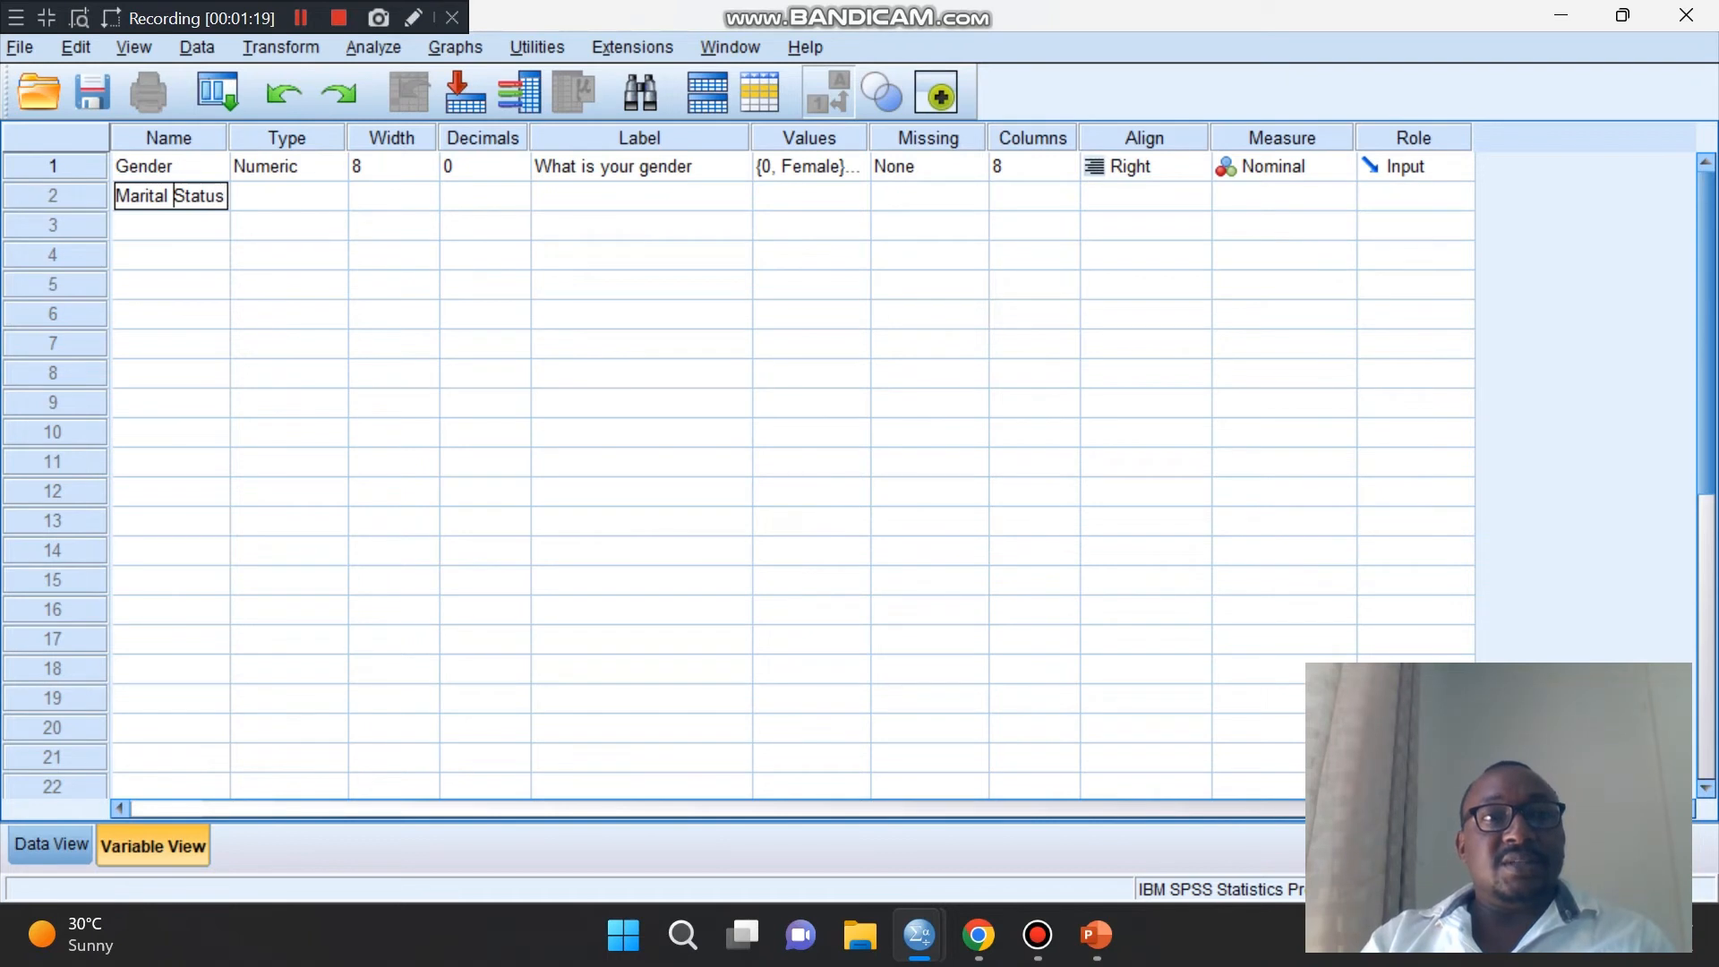
key("BackSpace")
type("_")
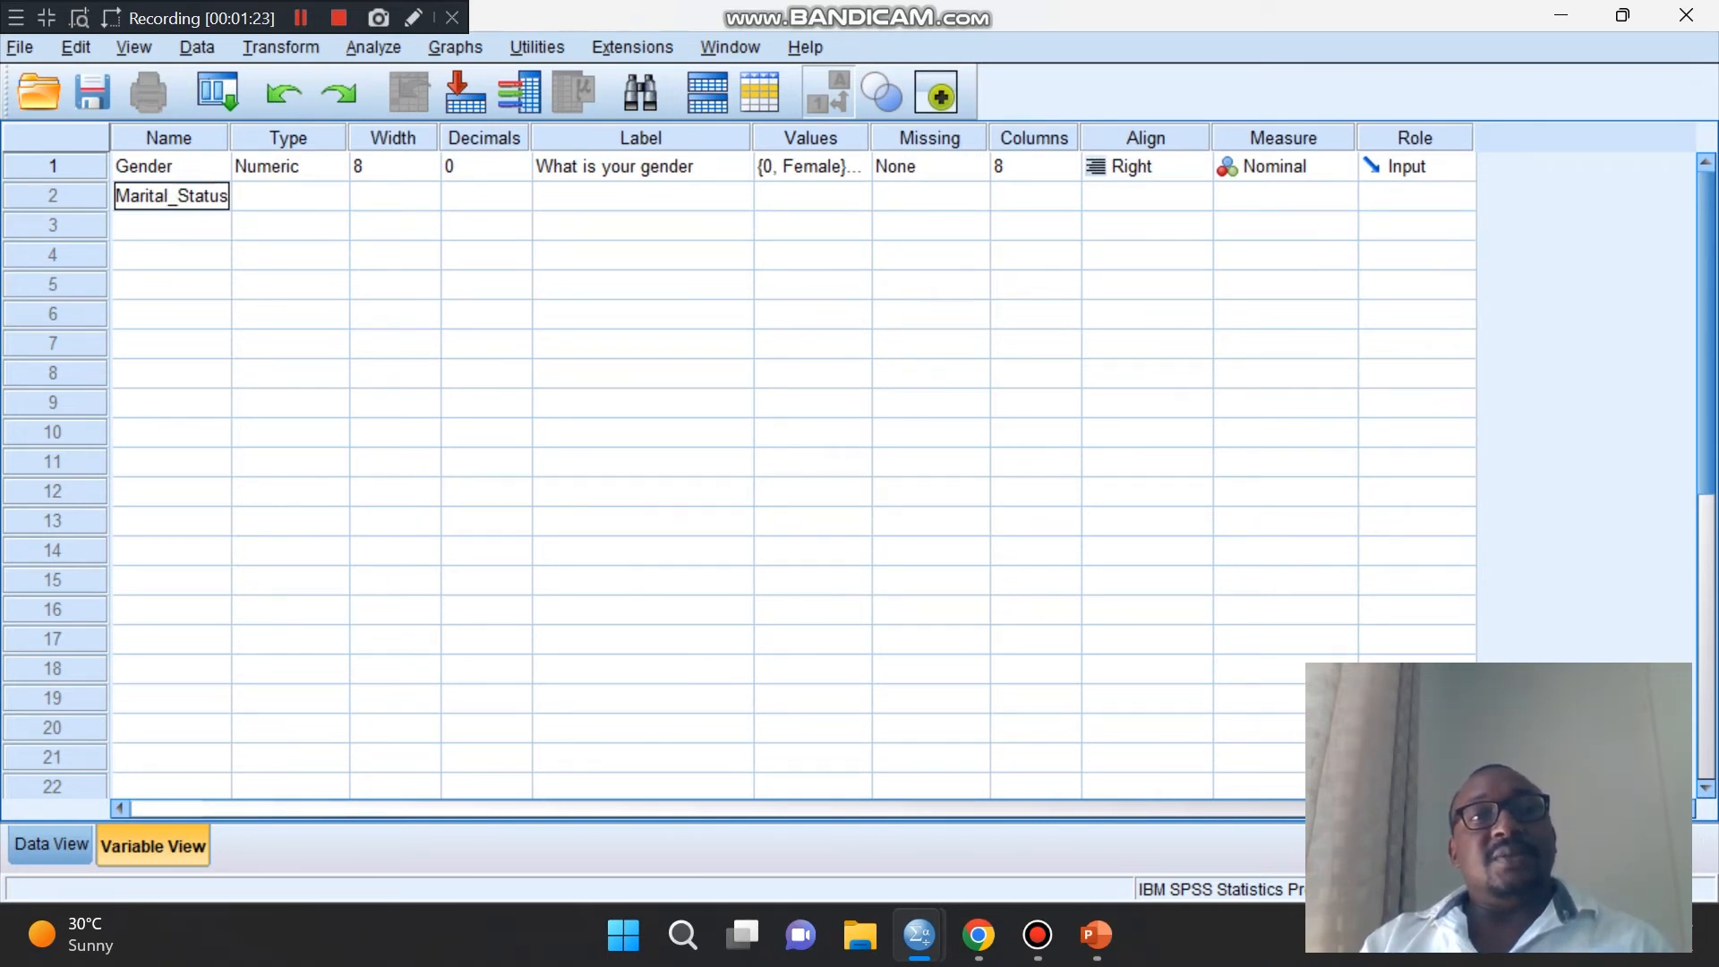
key("Tab")
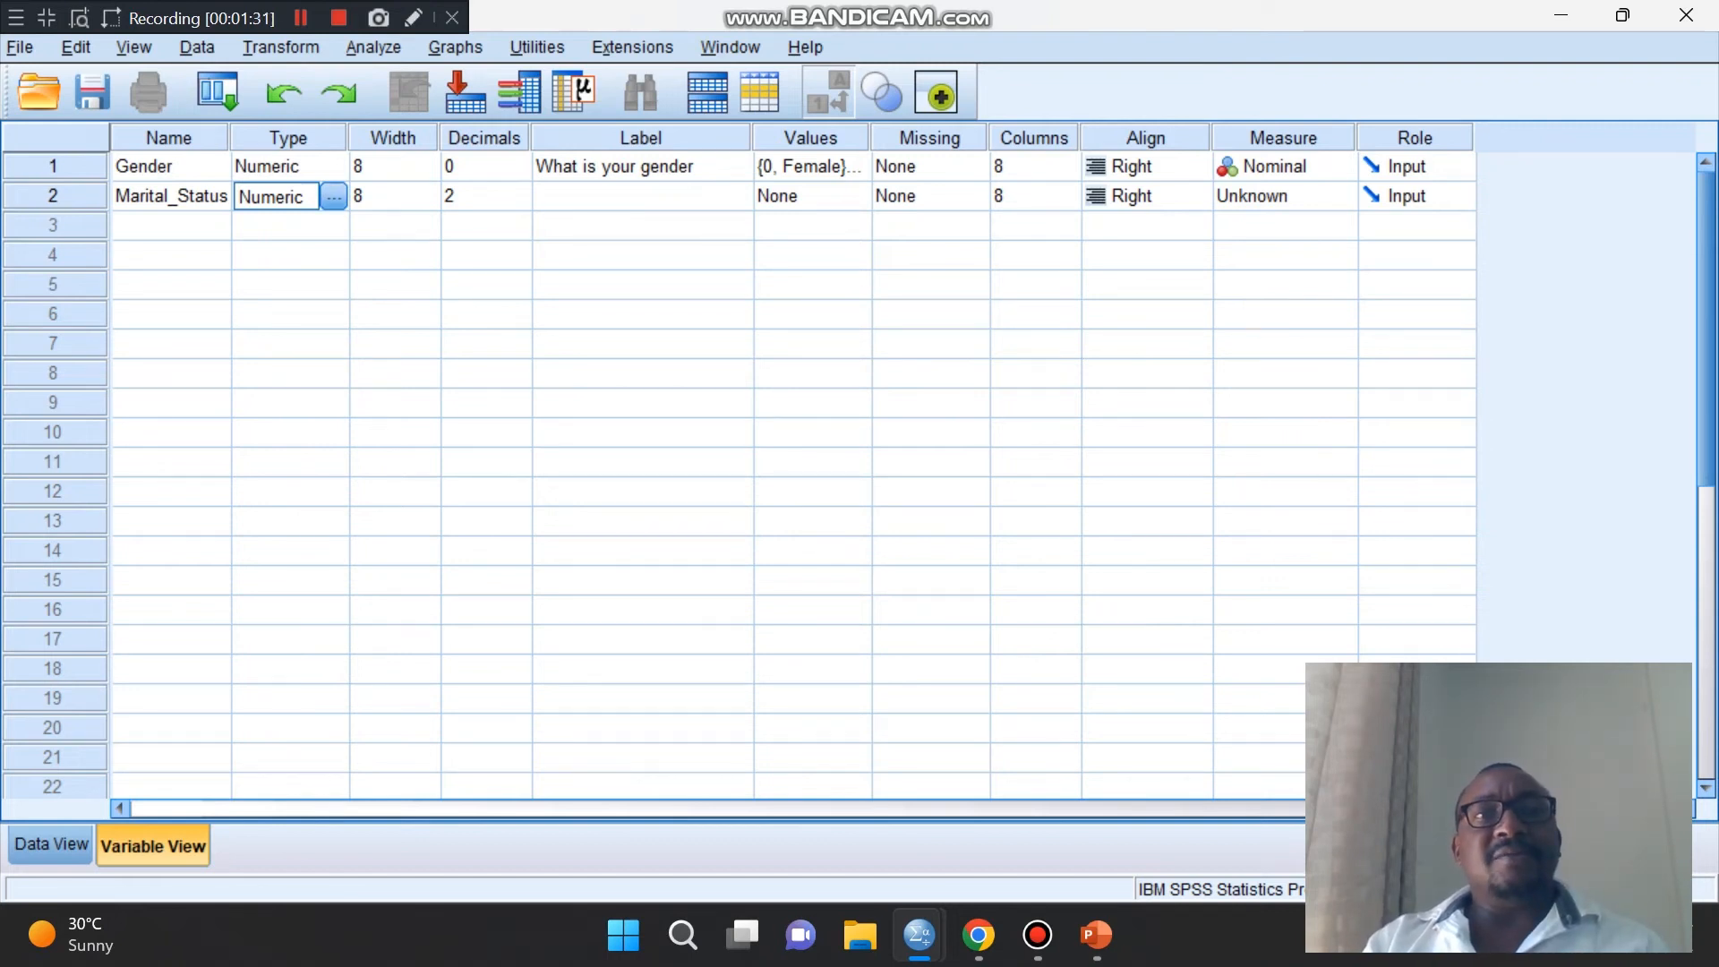
- Set the number of decimals for Marital_Status to 0
left_click(521, 190)
left_click(520, 204)
left_click(521, 203)
left_click(520, 203)
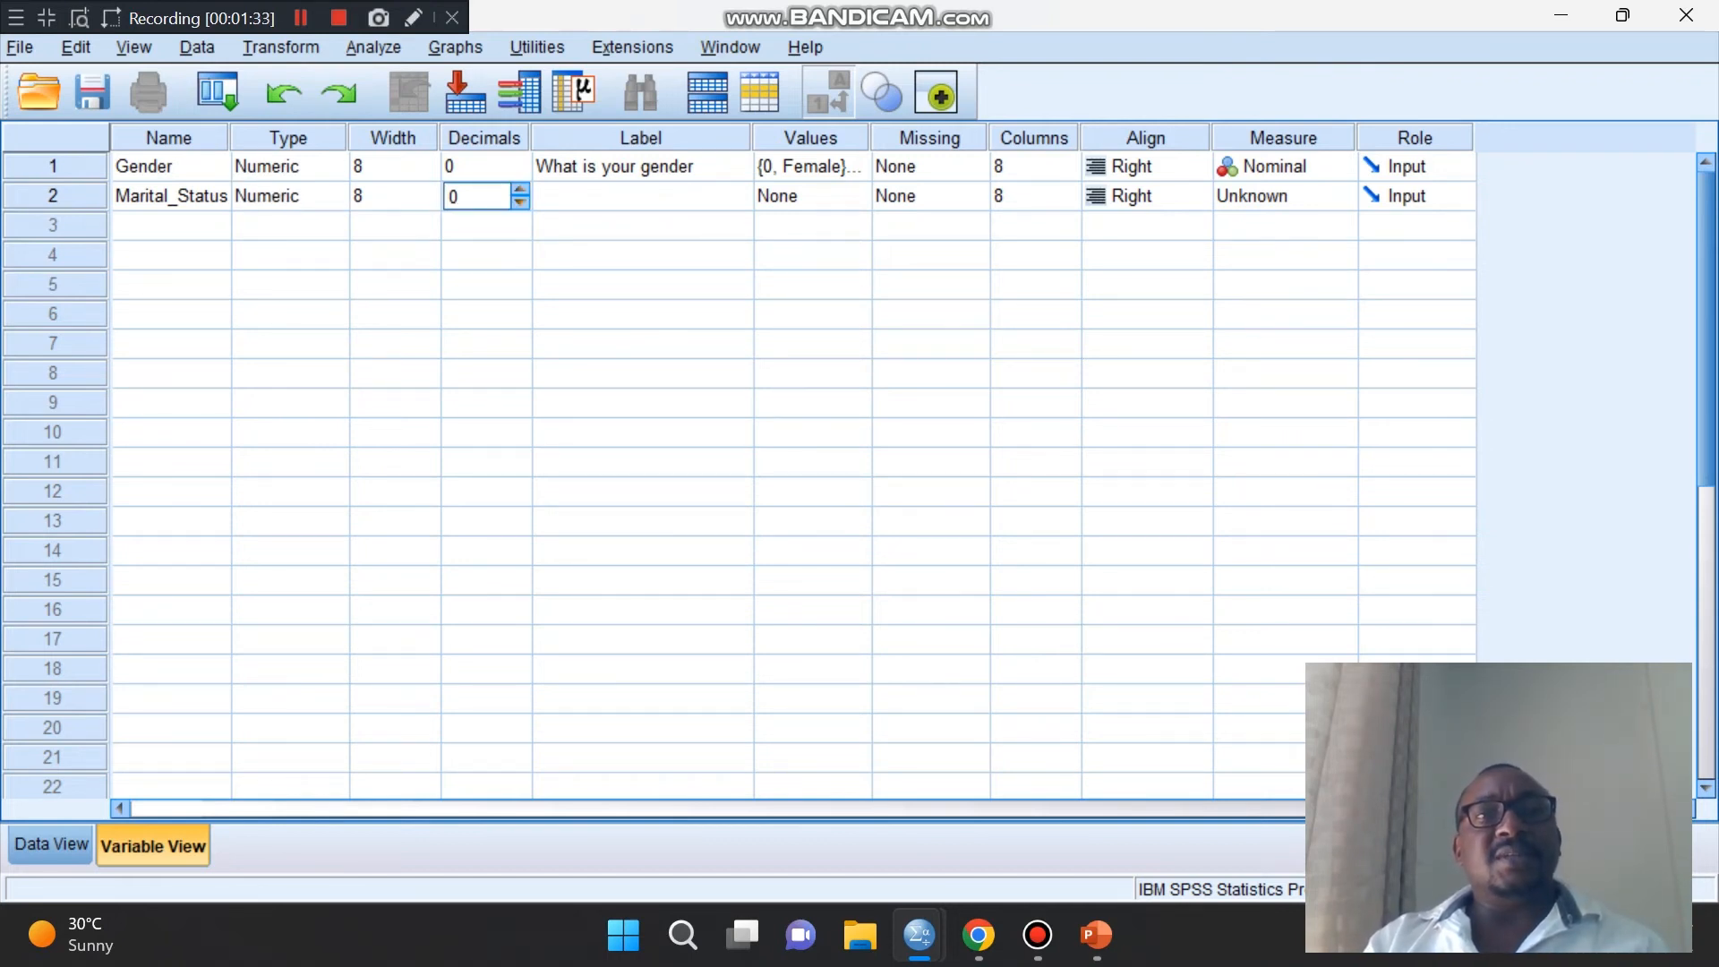
- Label the Marital_Status variable "What is your marital status"
double_click(641, 196)
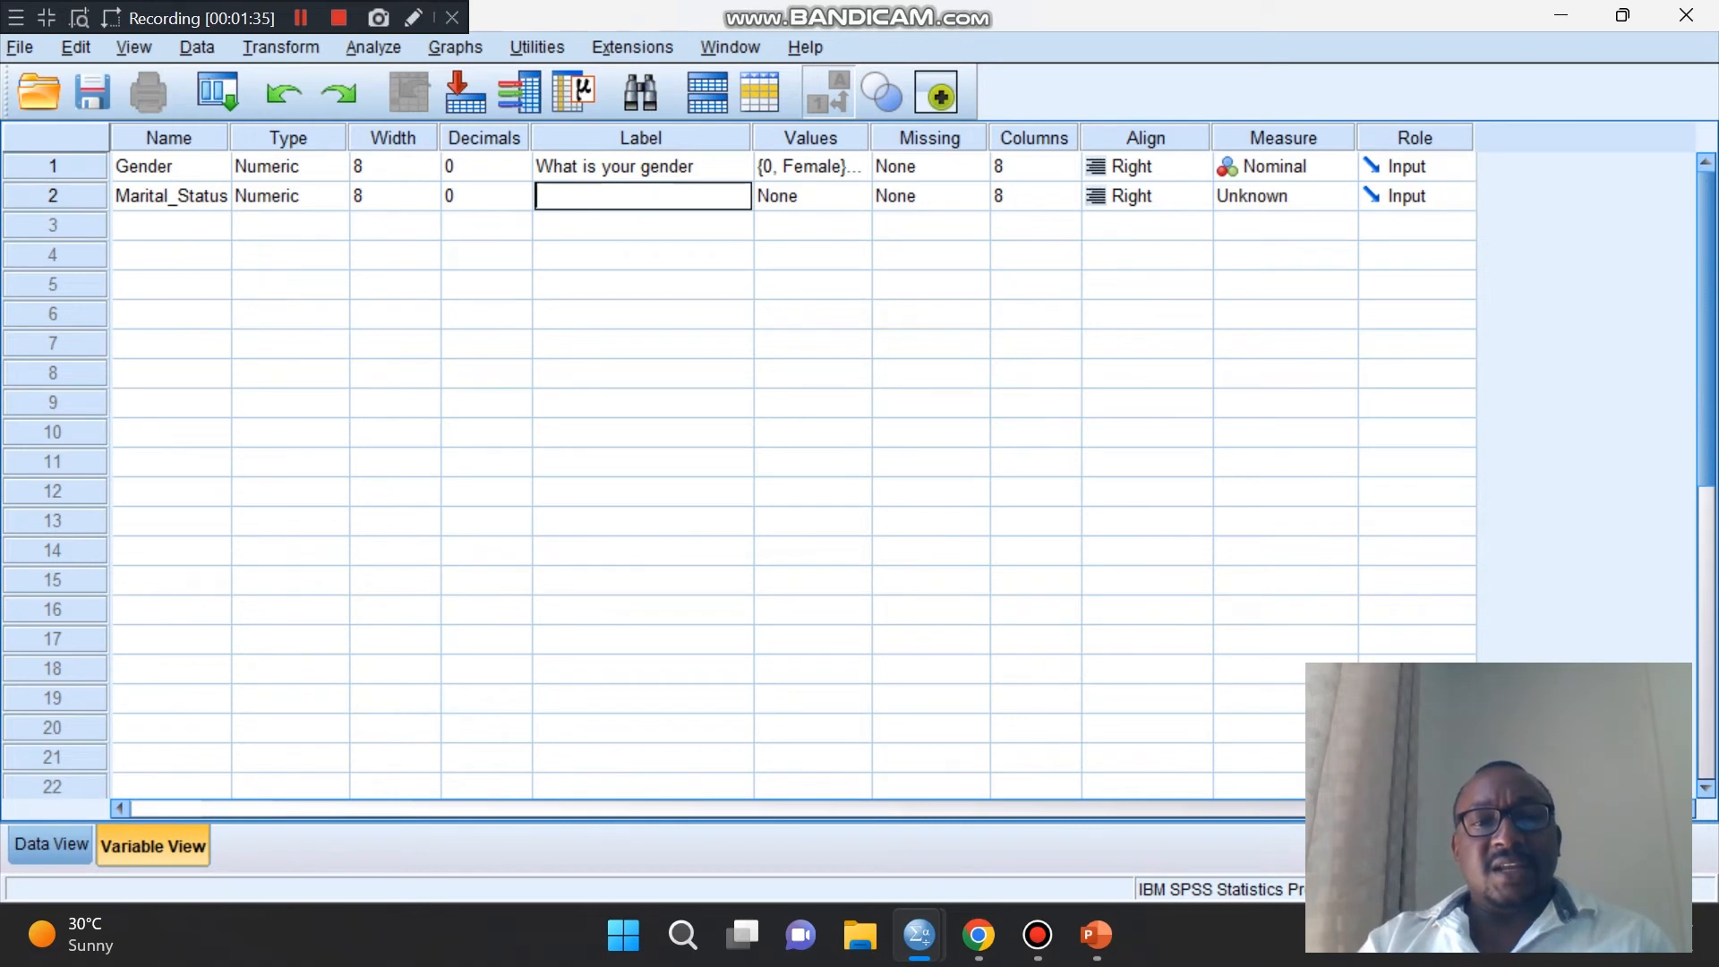
type("What is ")
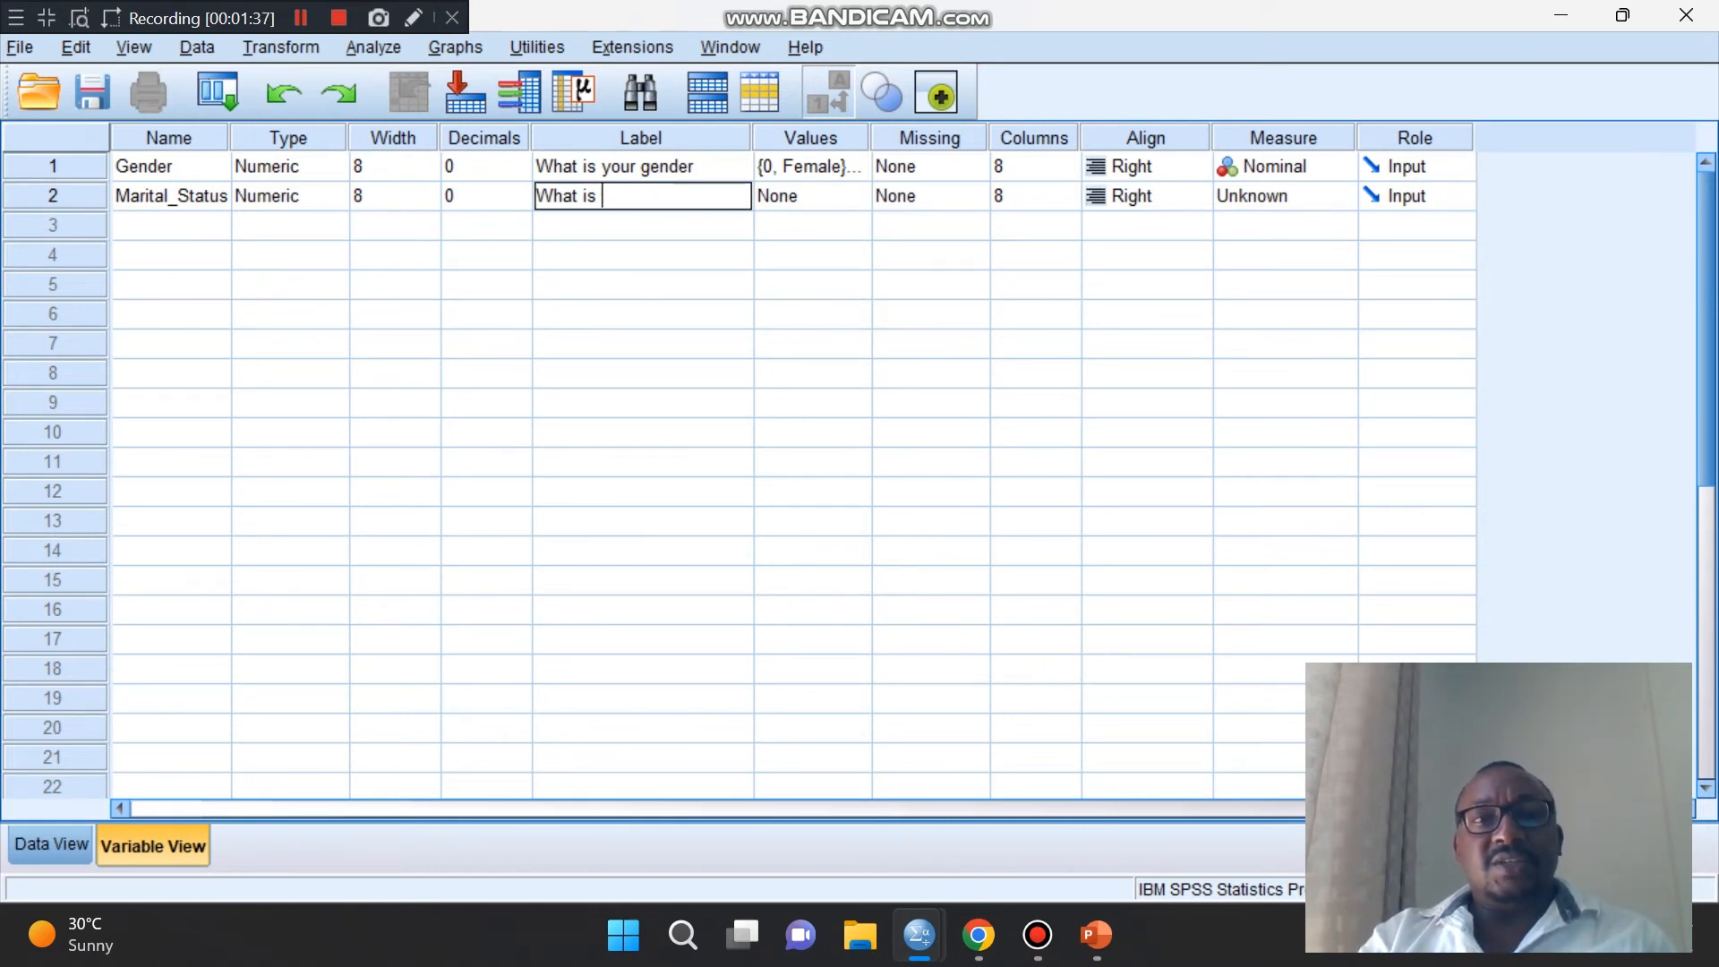
type("your m")
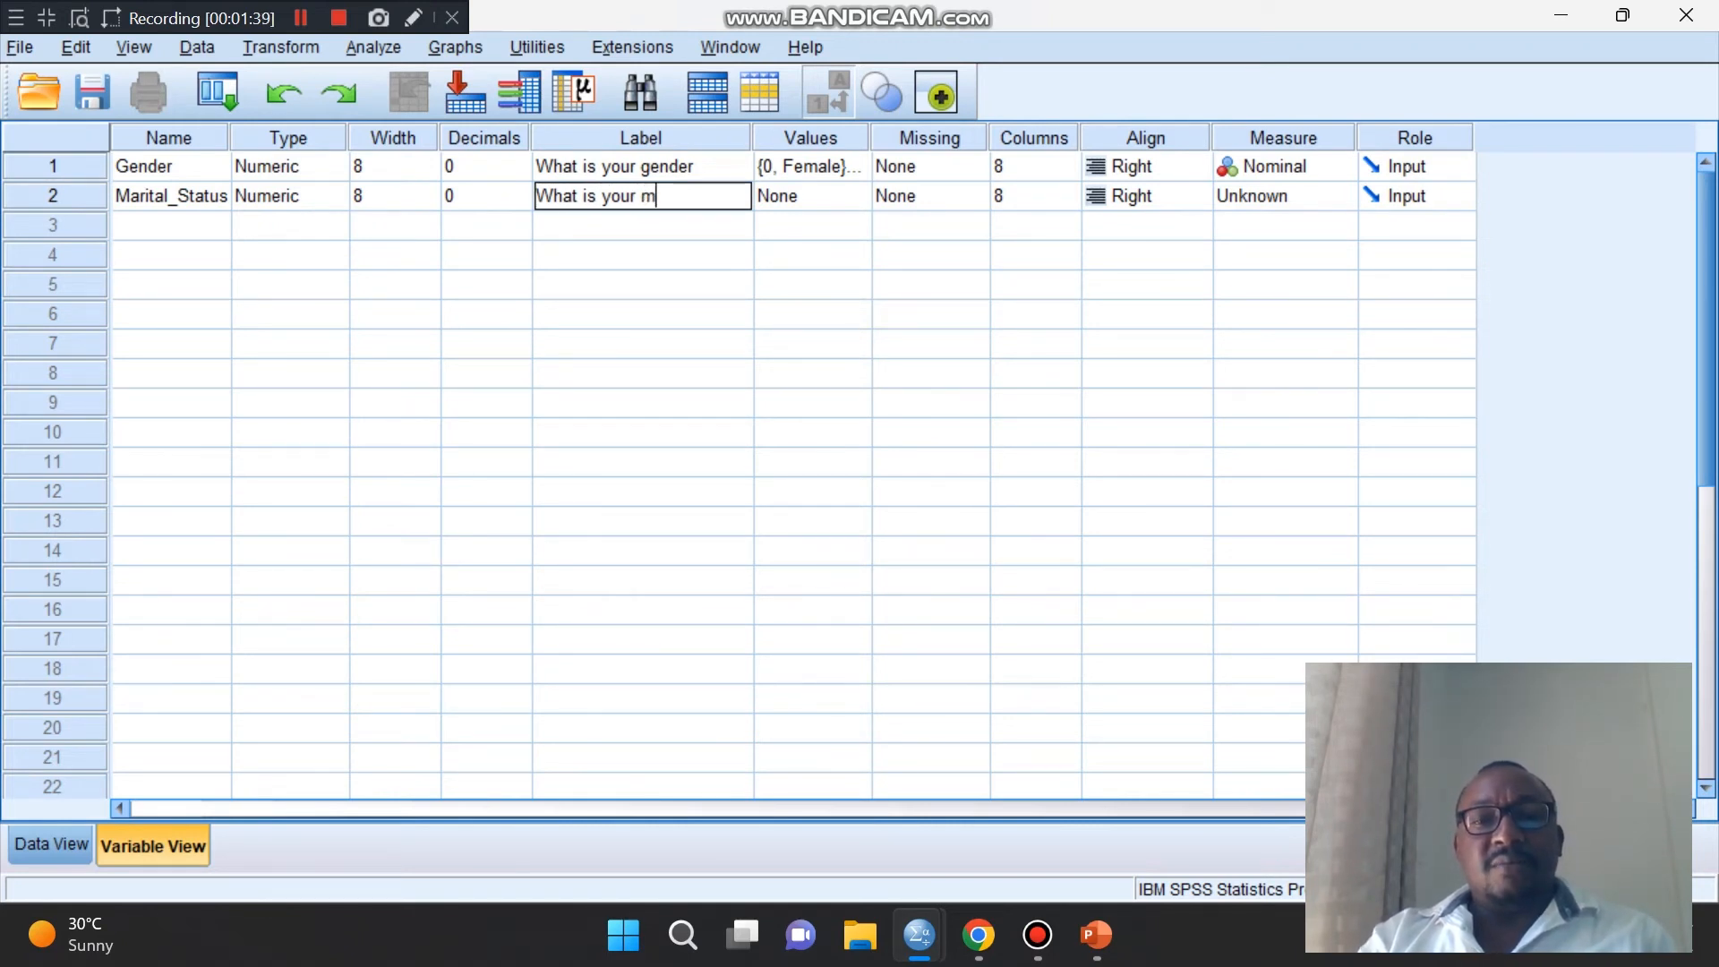
type("arital status")
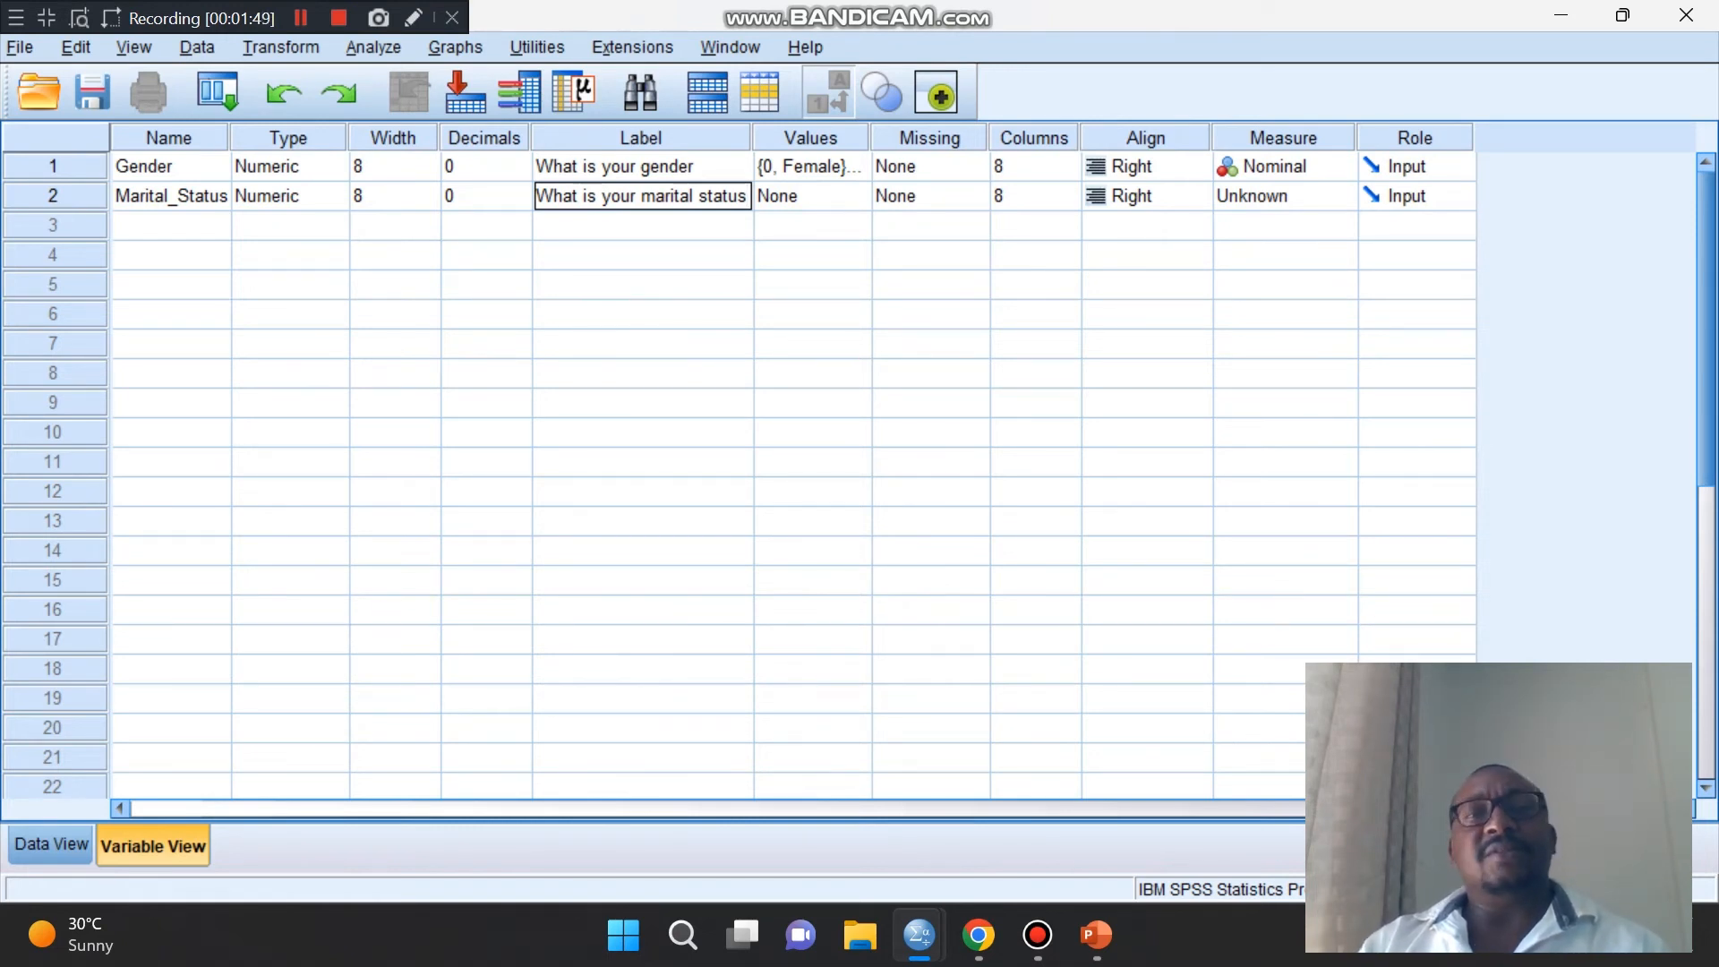
- Open the value labels of Marital_Status and add the value 0 with the label Married
left_click(813, 196)
left_click(857, 196)
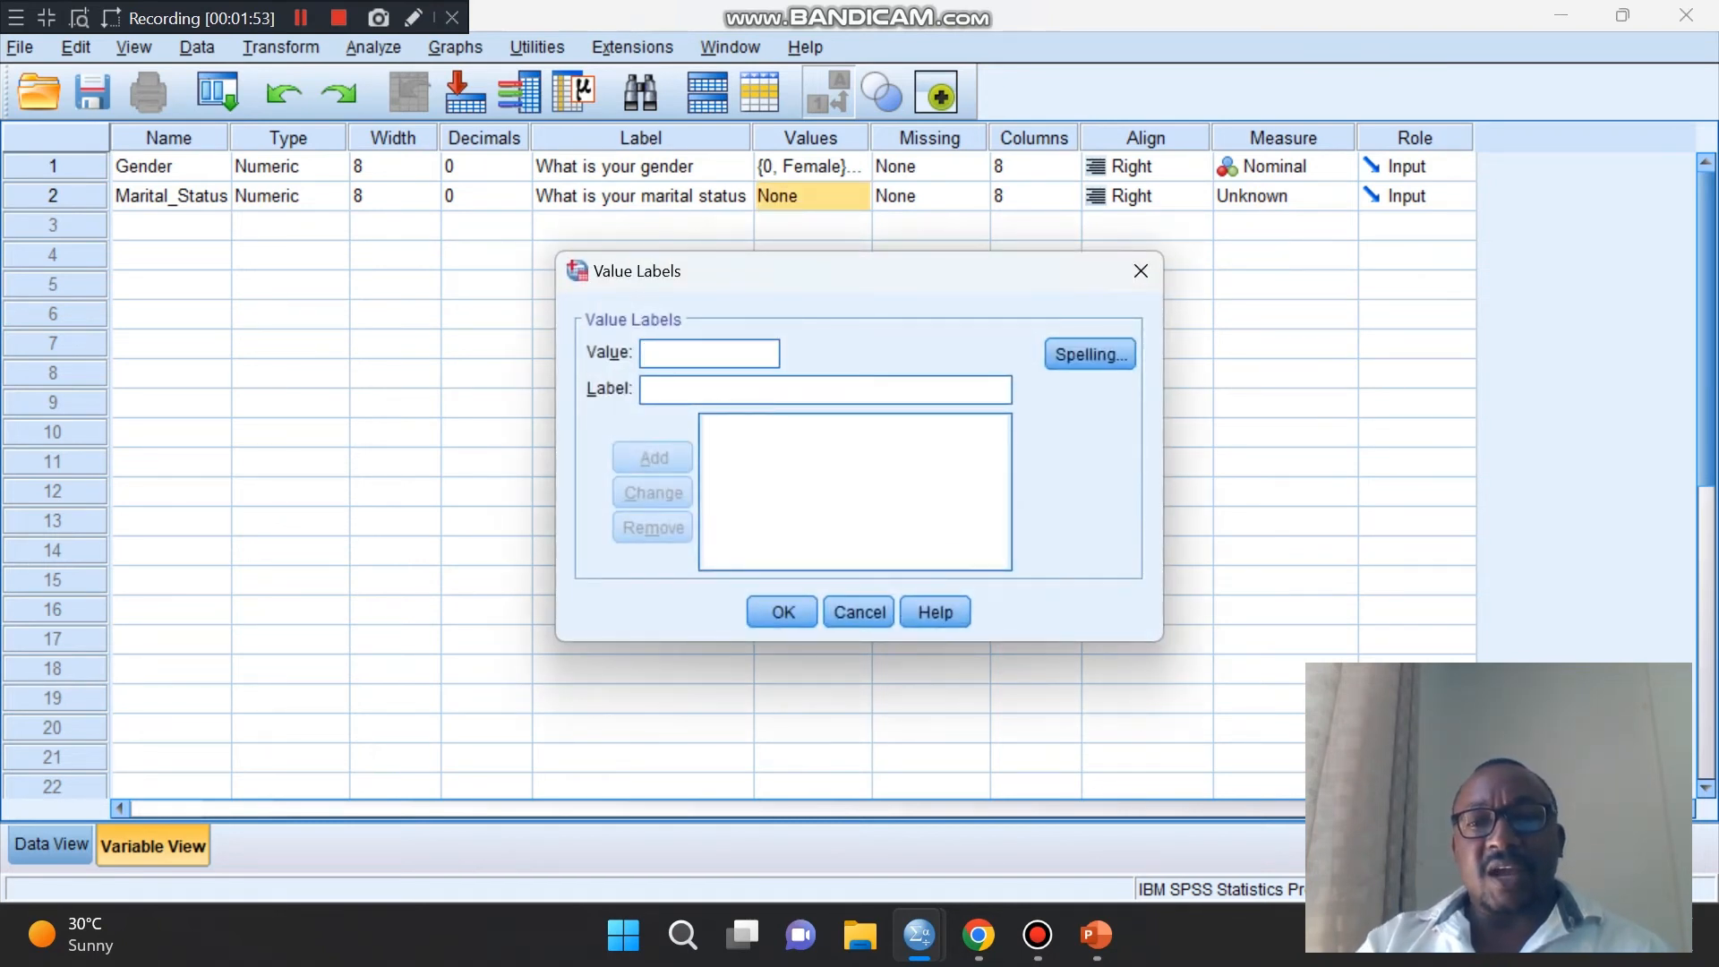
type("0")
key("Tab")
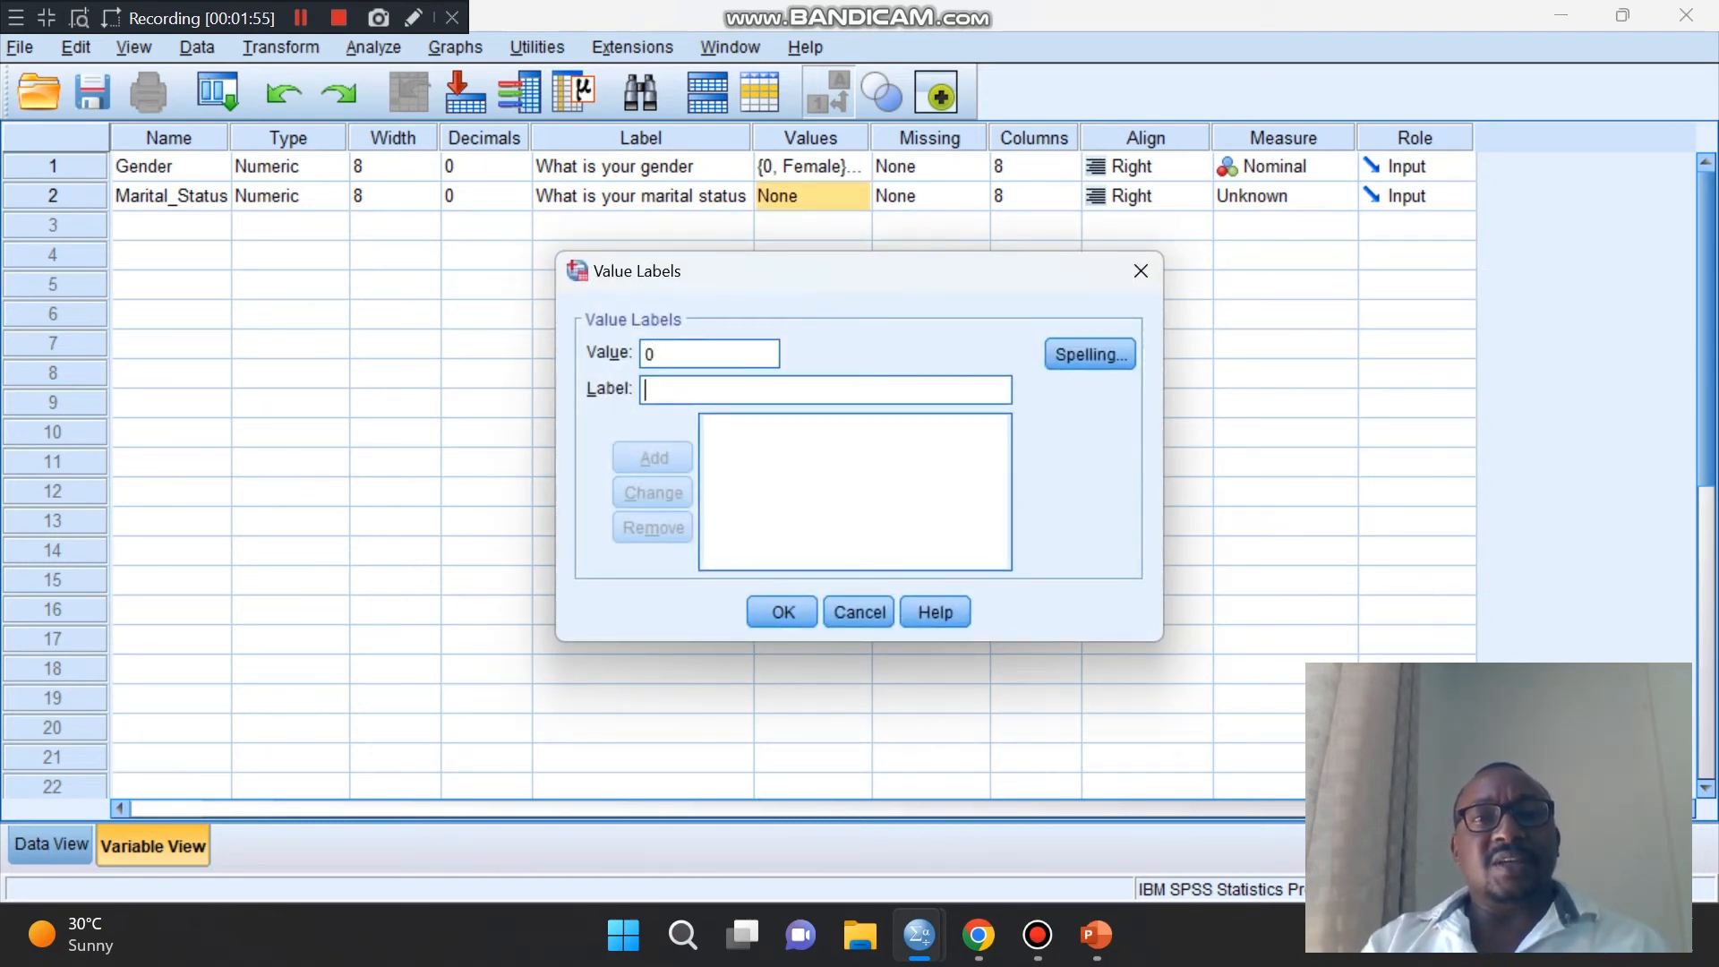
type("Mar")
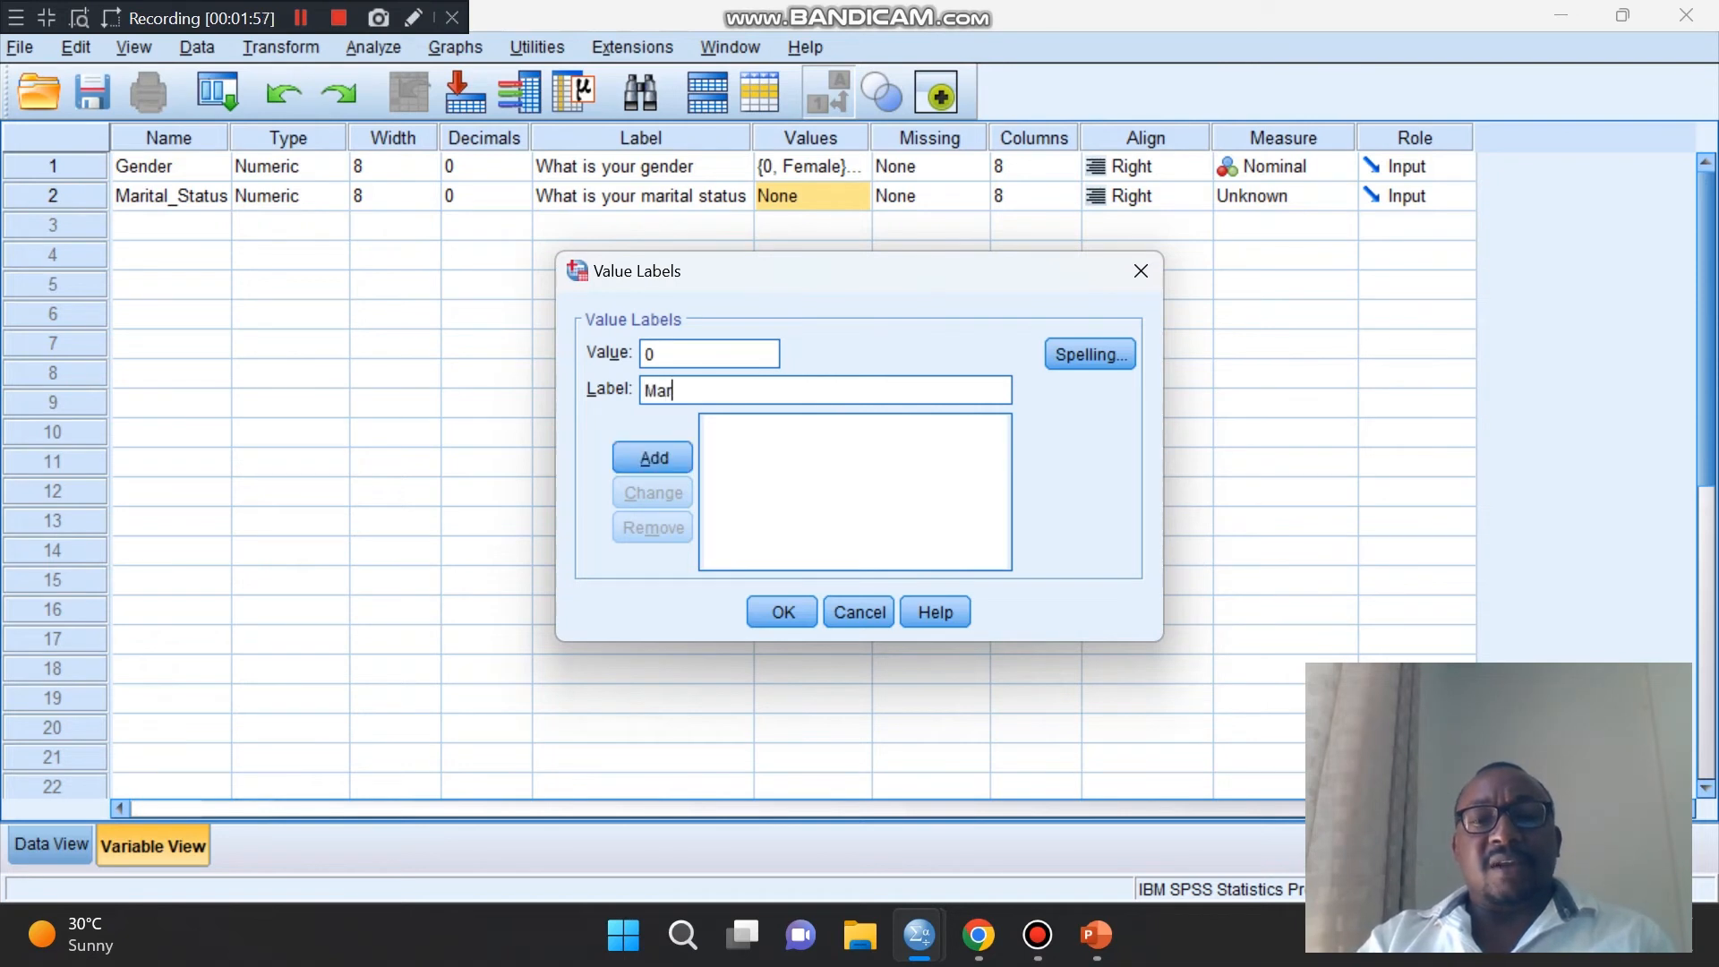
type("ried")
key("Tab")
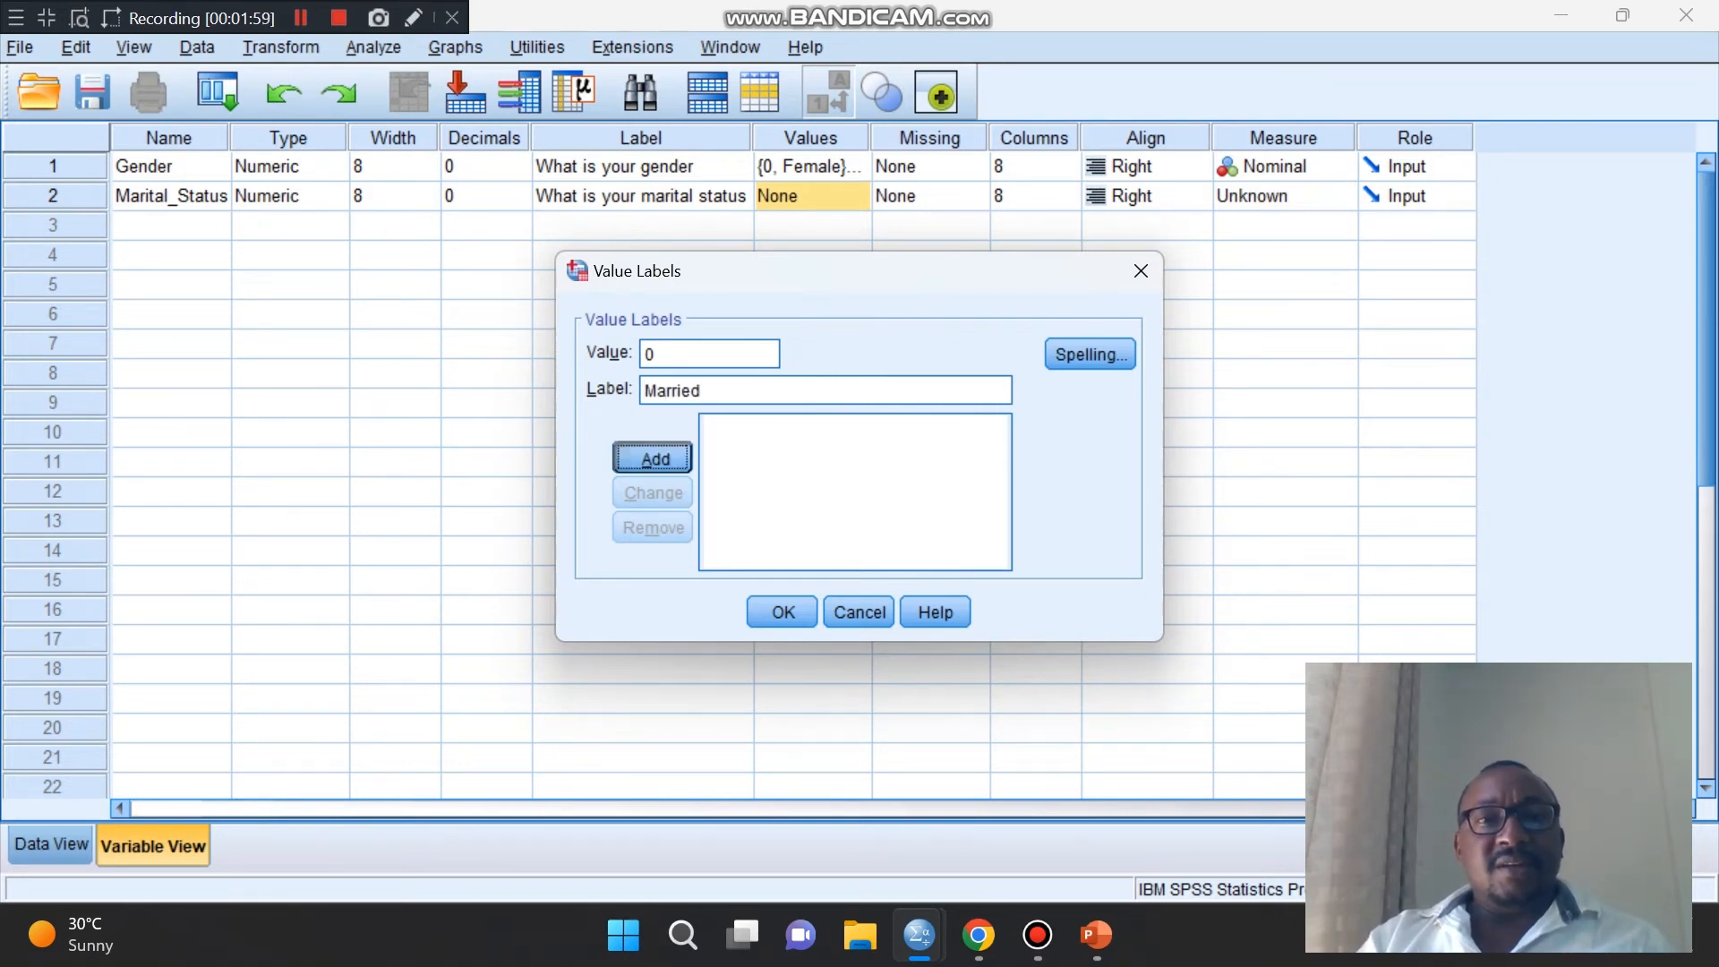
key("space")
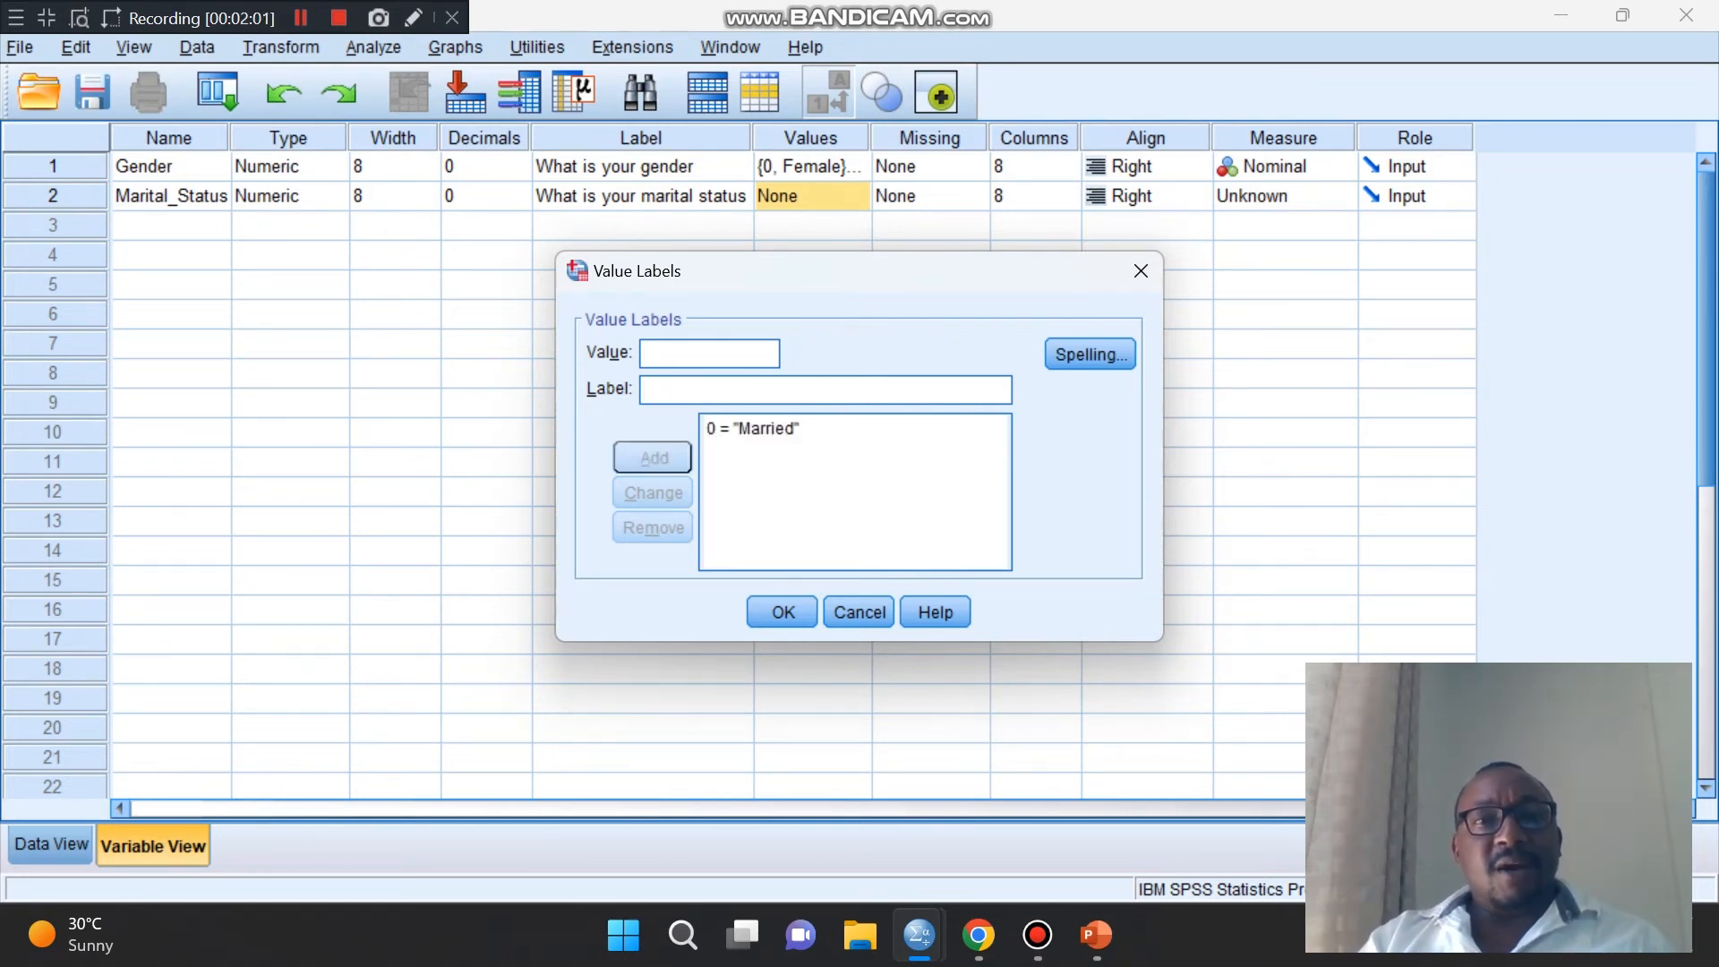
- Add the value 1 with the label Divorced to the Marital_Status value labels
type("1")
key("Tab")
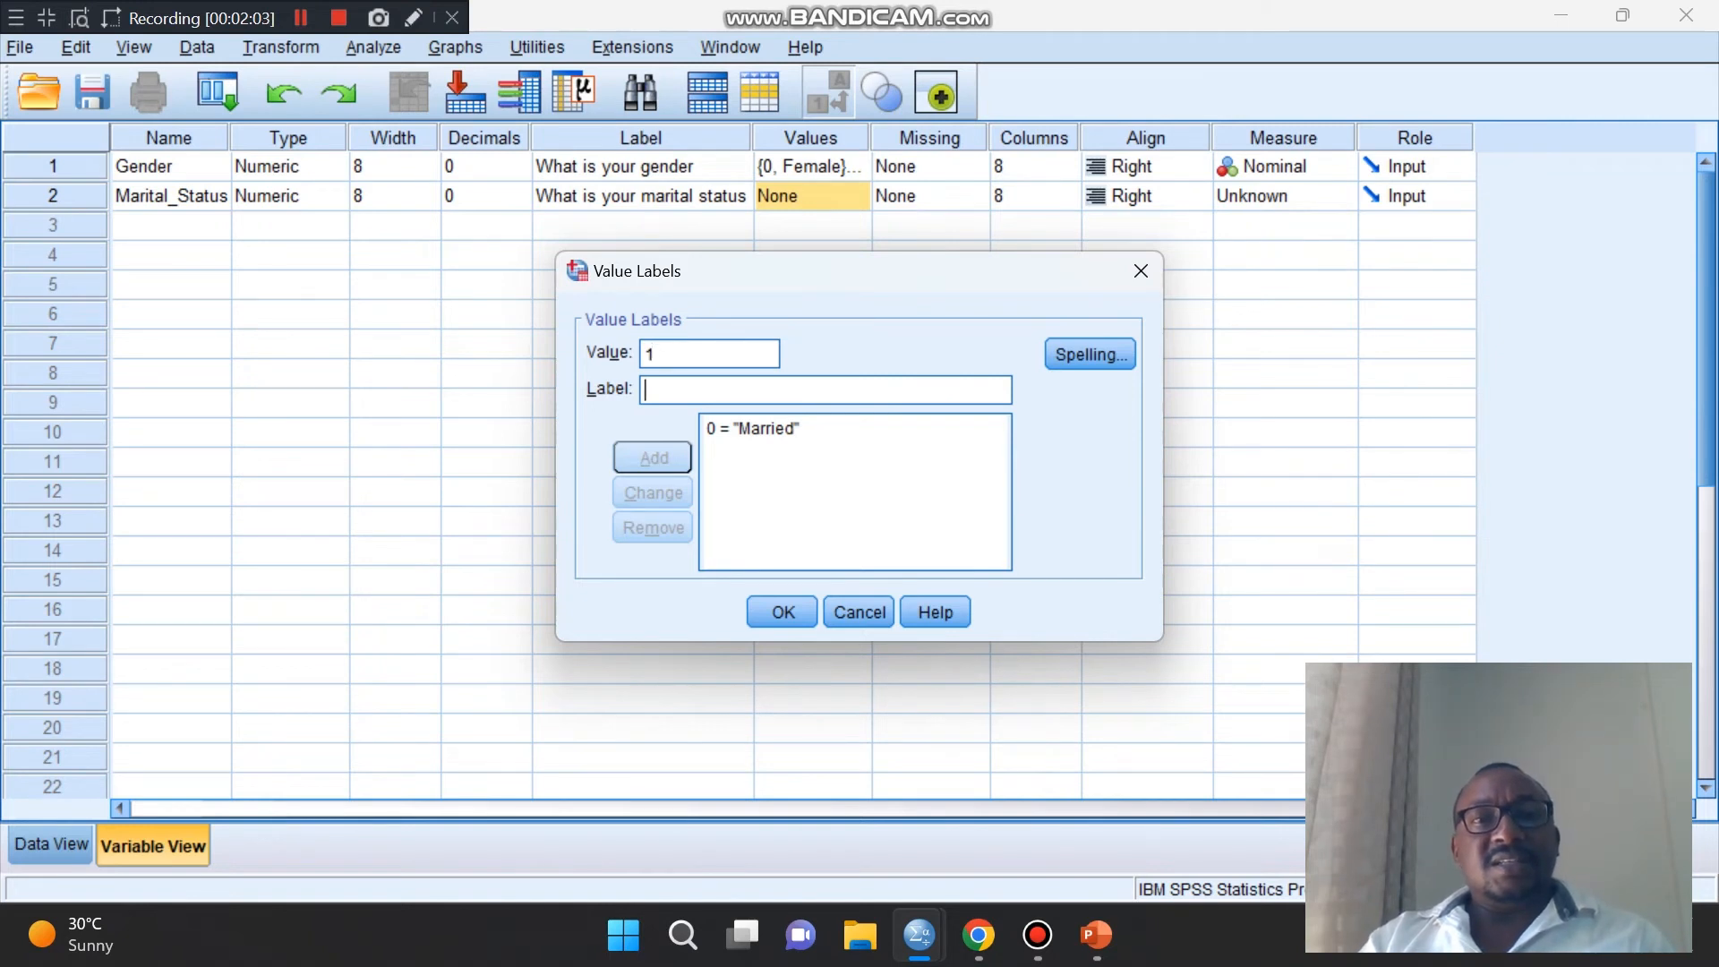
type("Div")
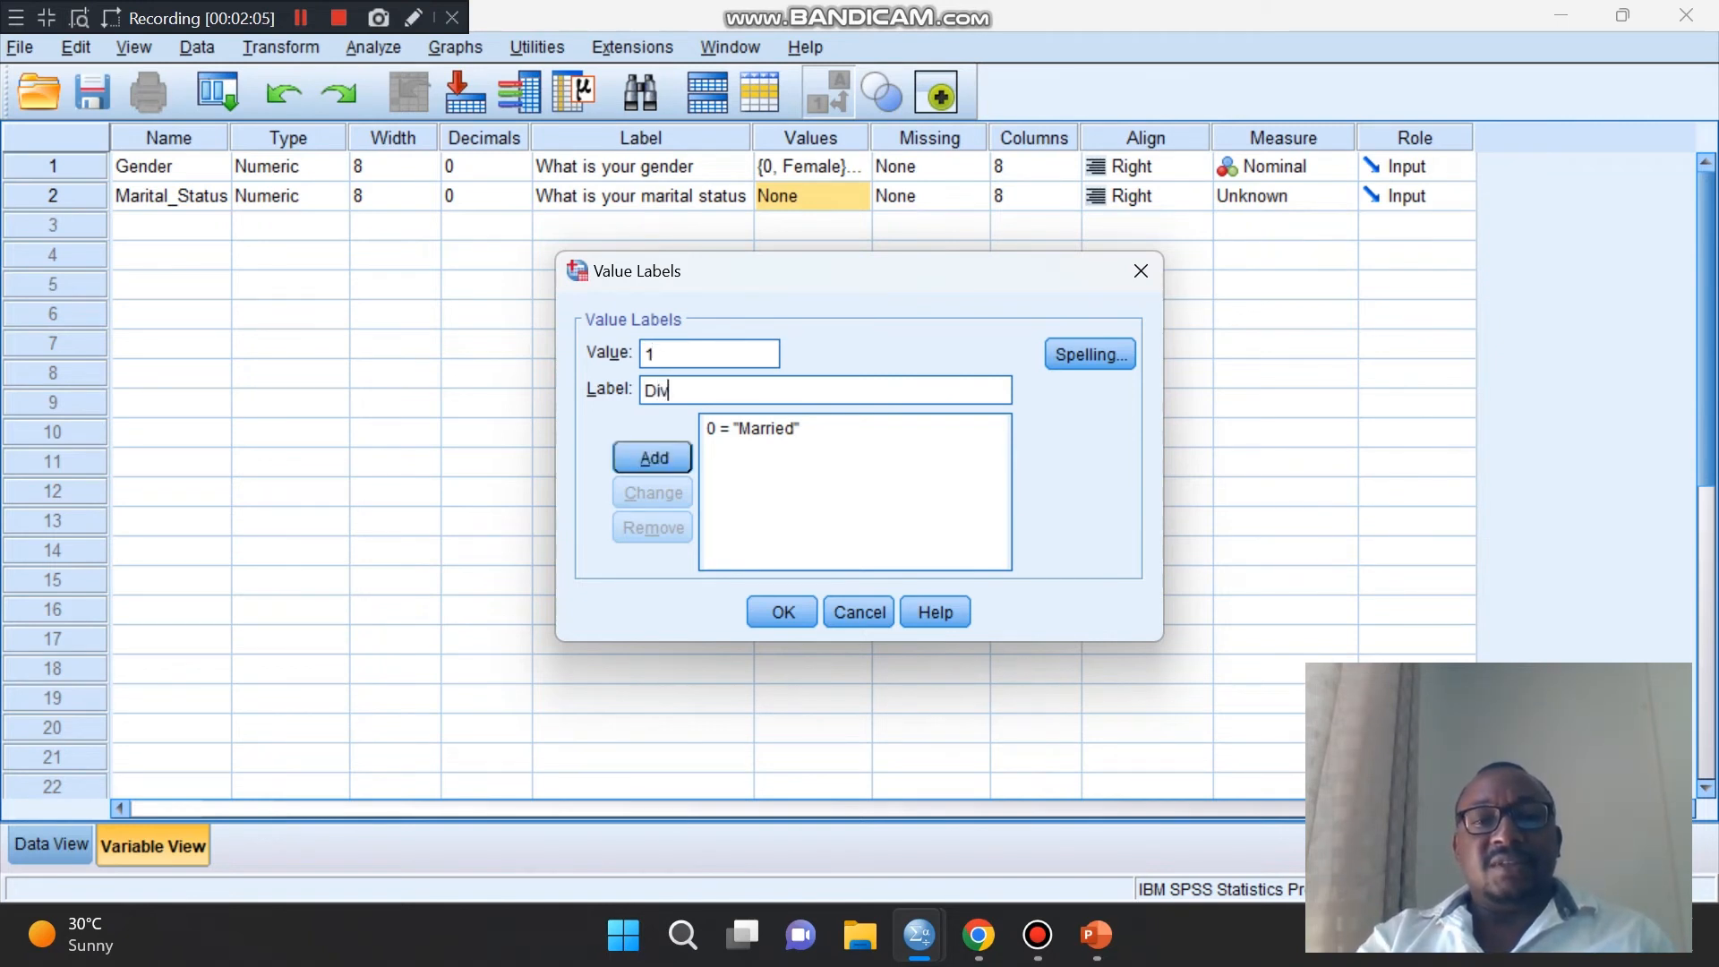
type("or")
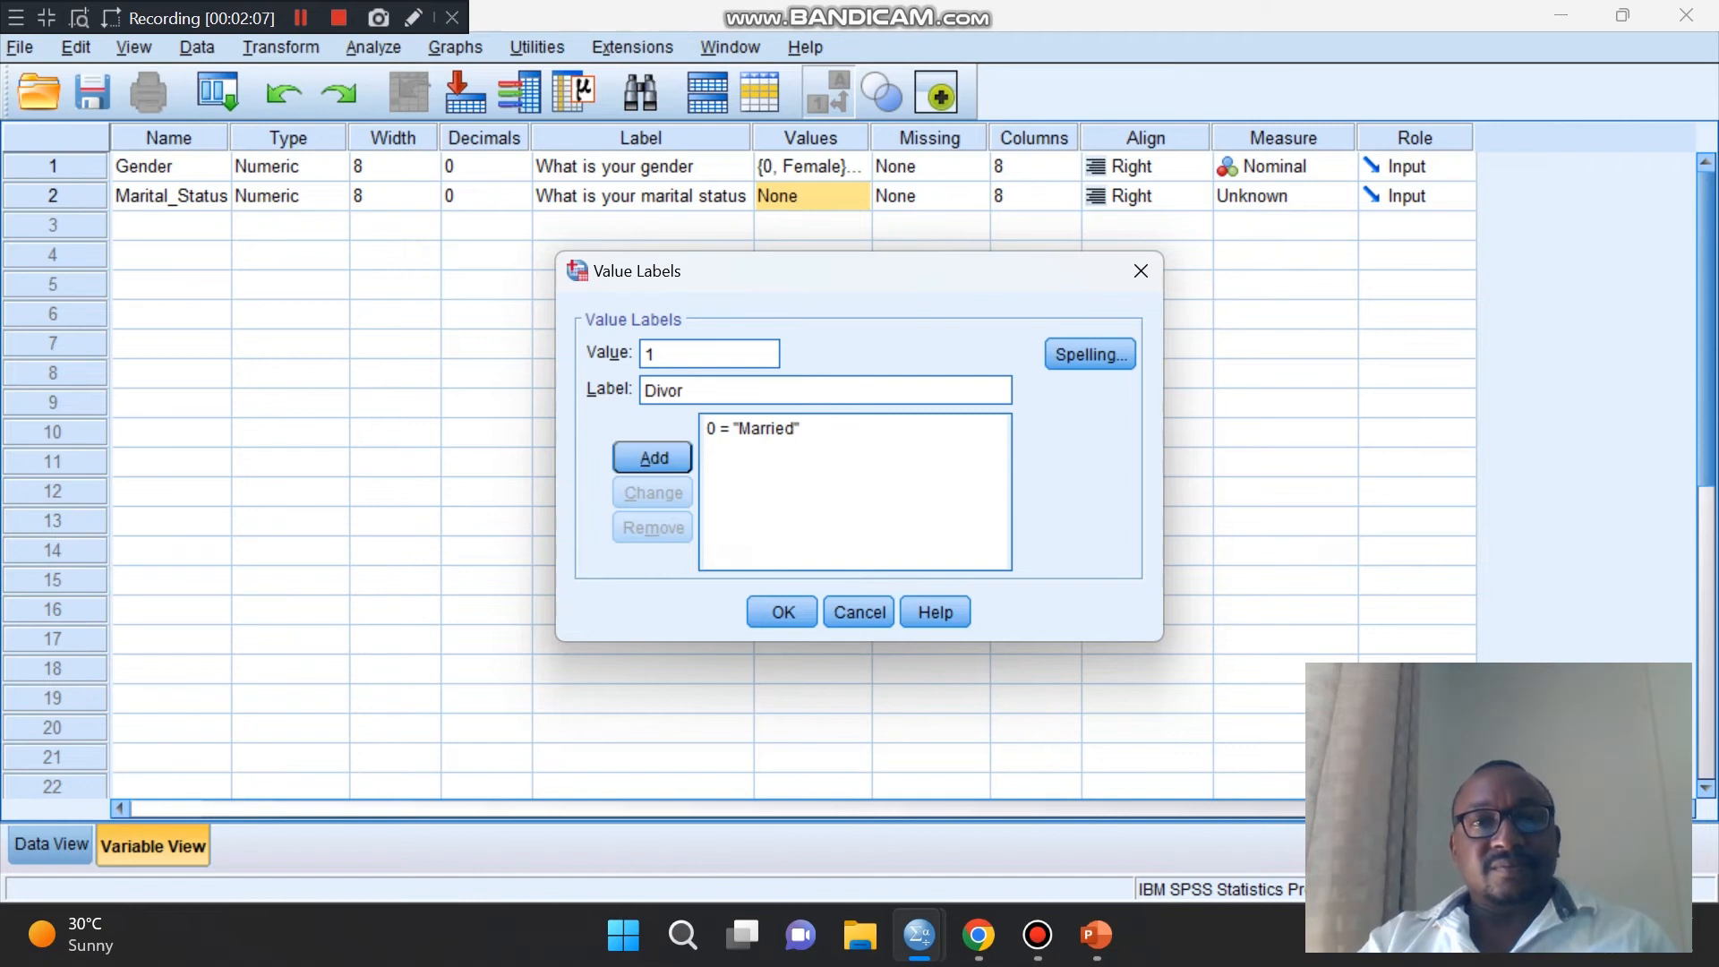
type("ced")
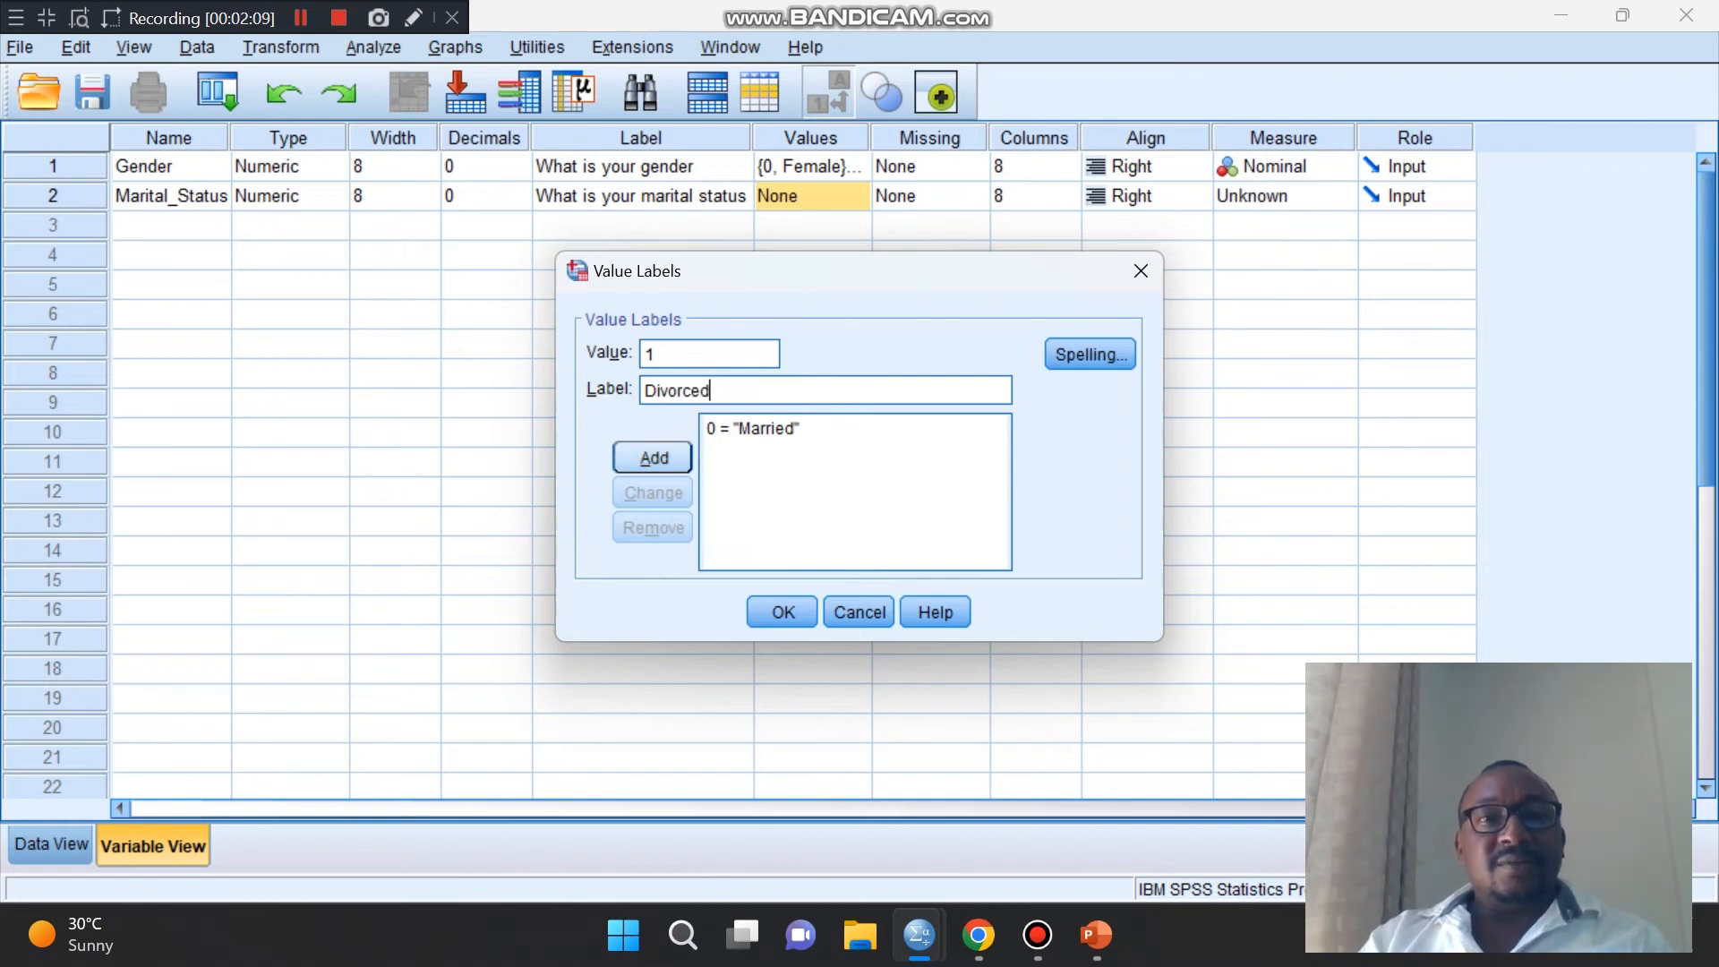
left_click(653, 457)
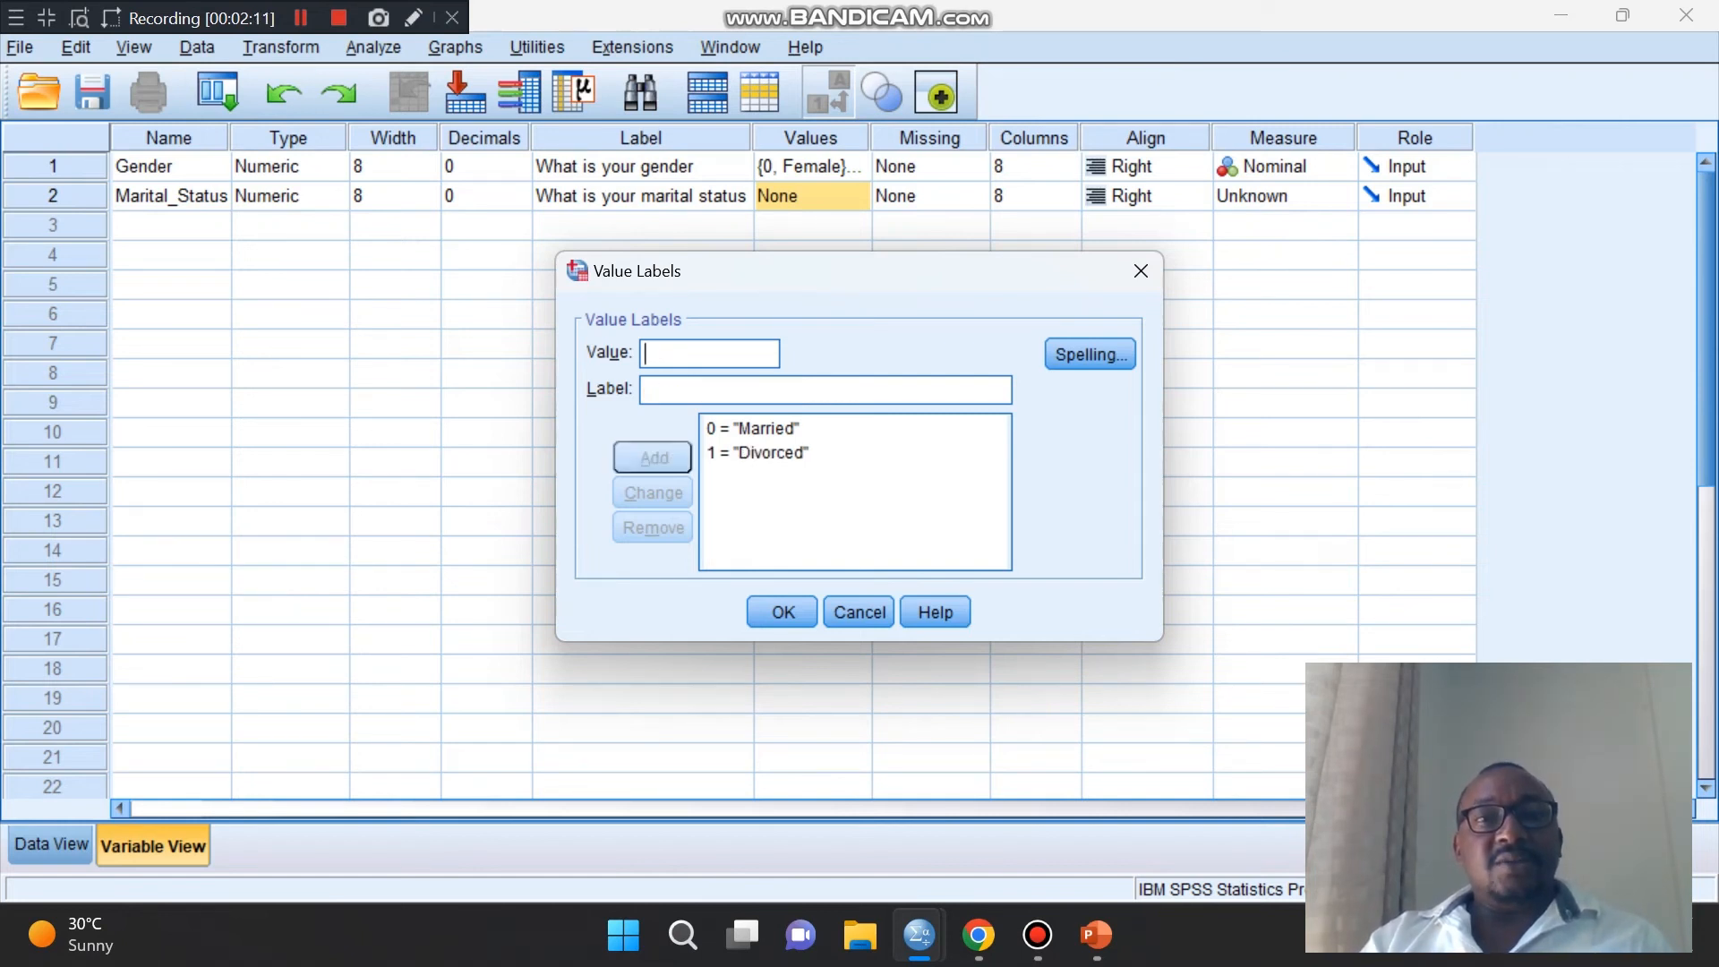
- Add the value 2 with the label Single and apply the Marital_Status value labels
type("2")
key("Tab")
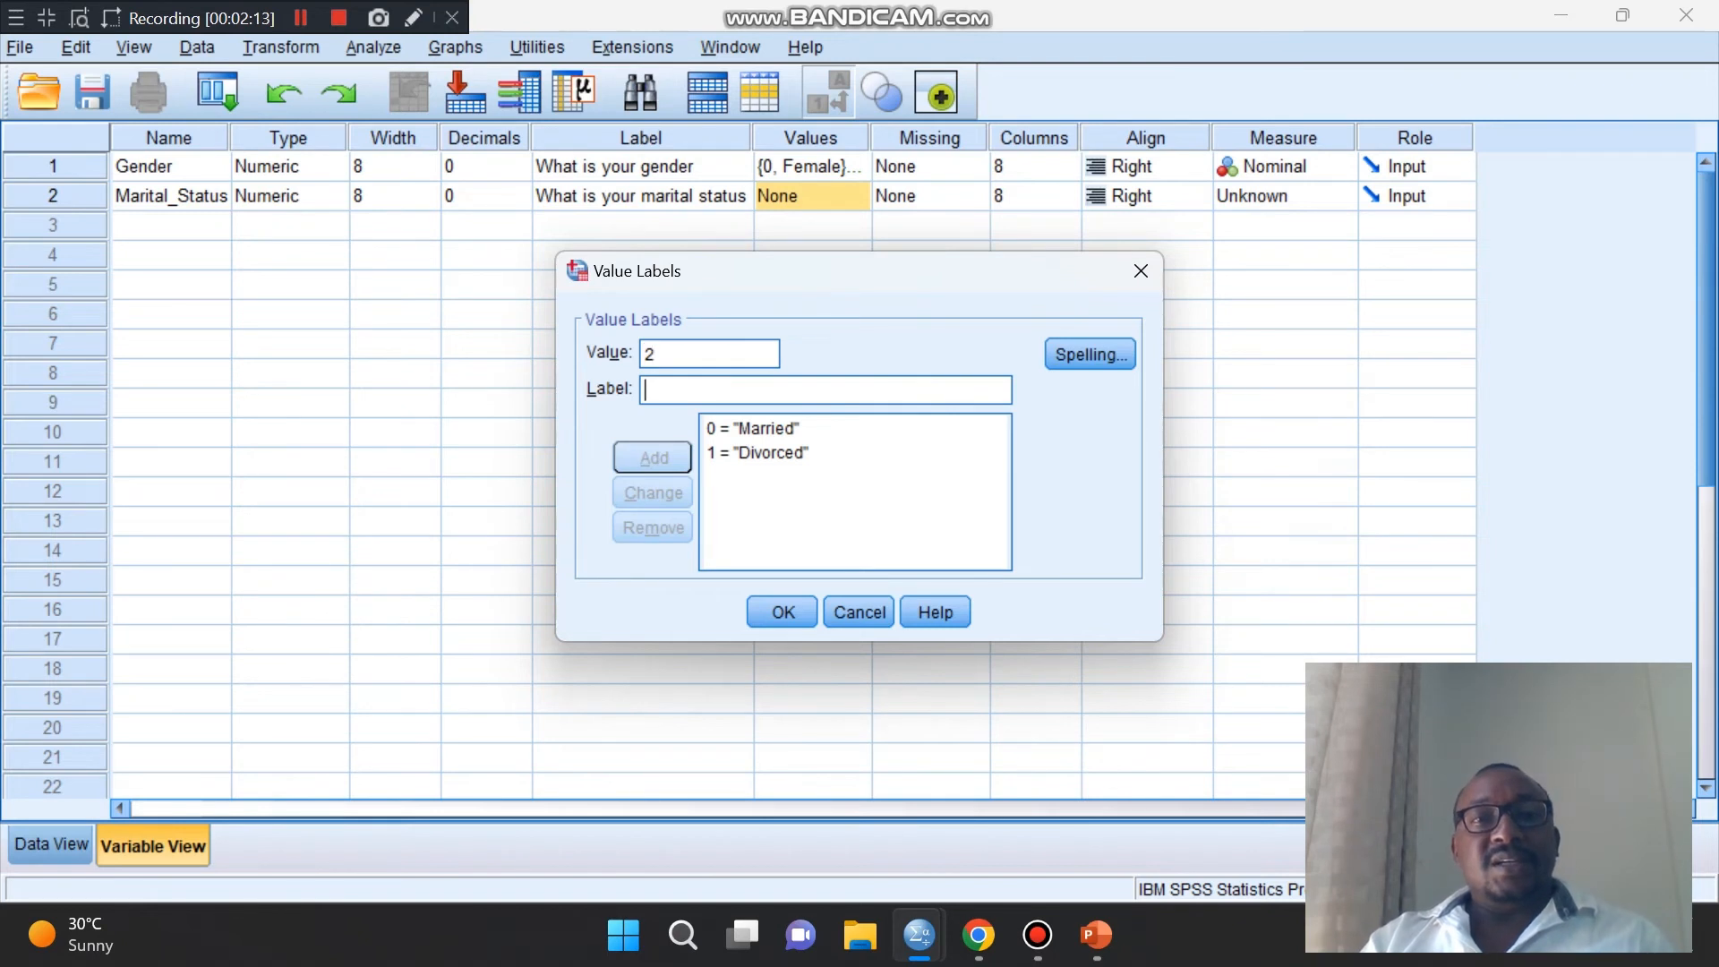
type("Sing")
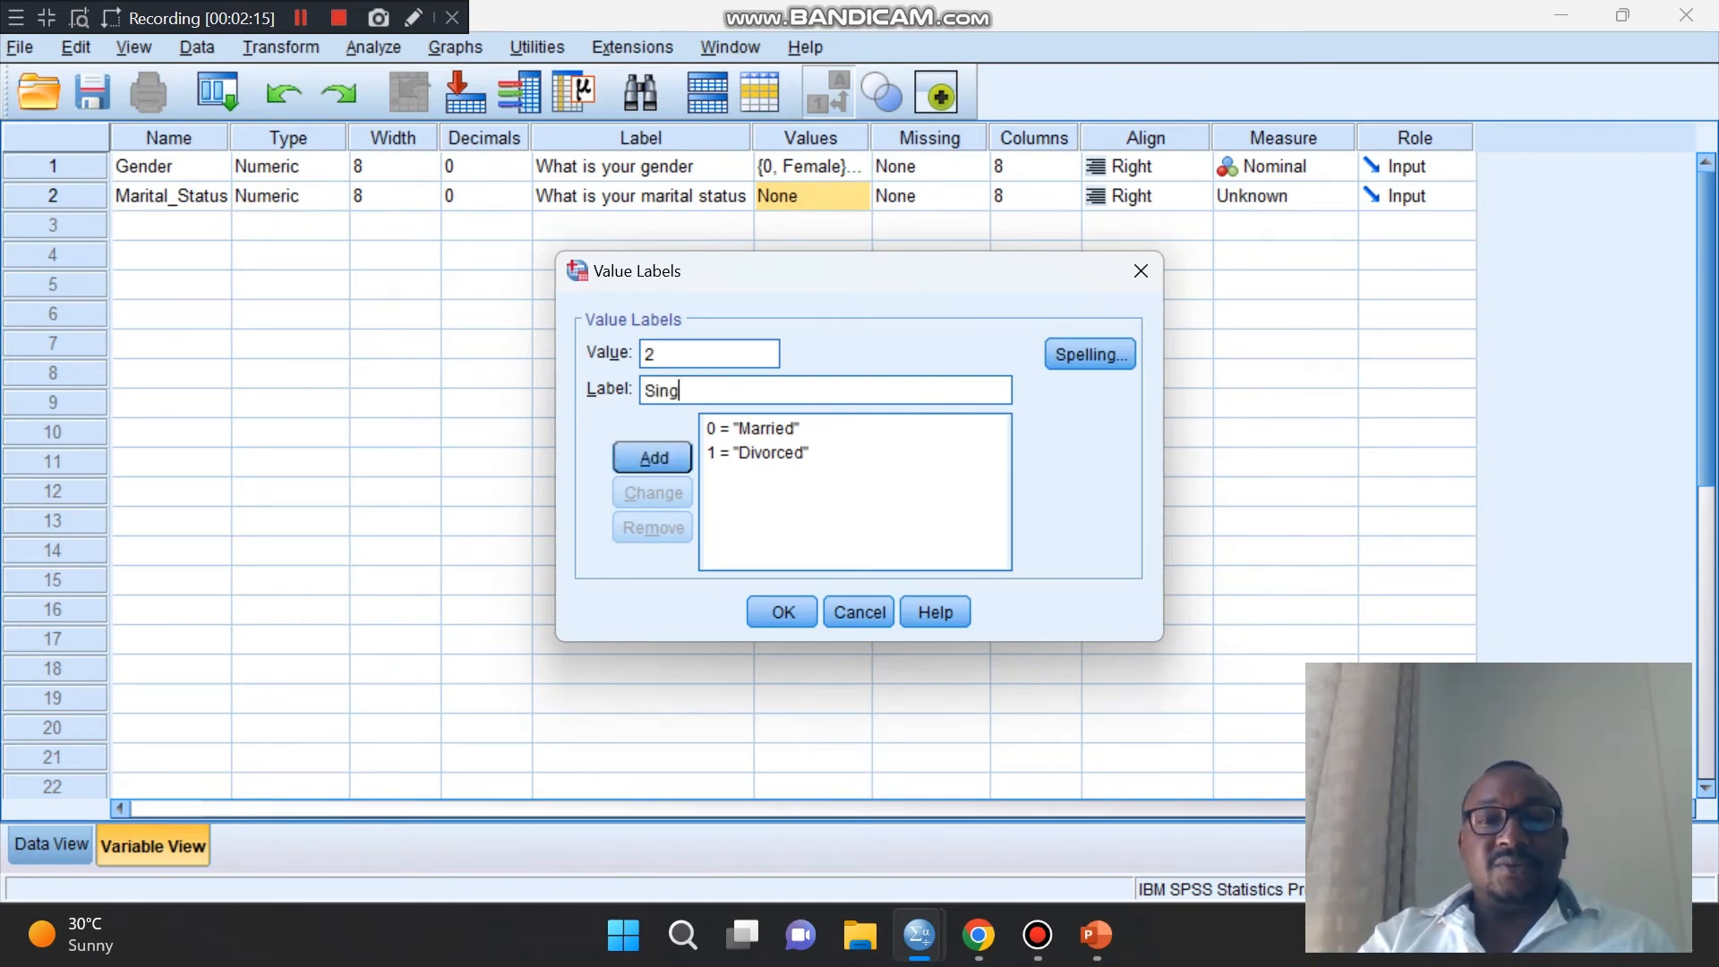
type("le")
left_click(653, 458)
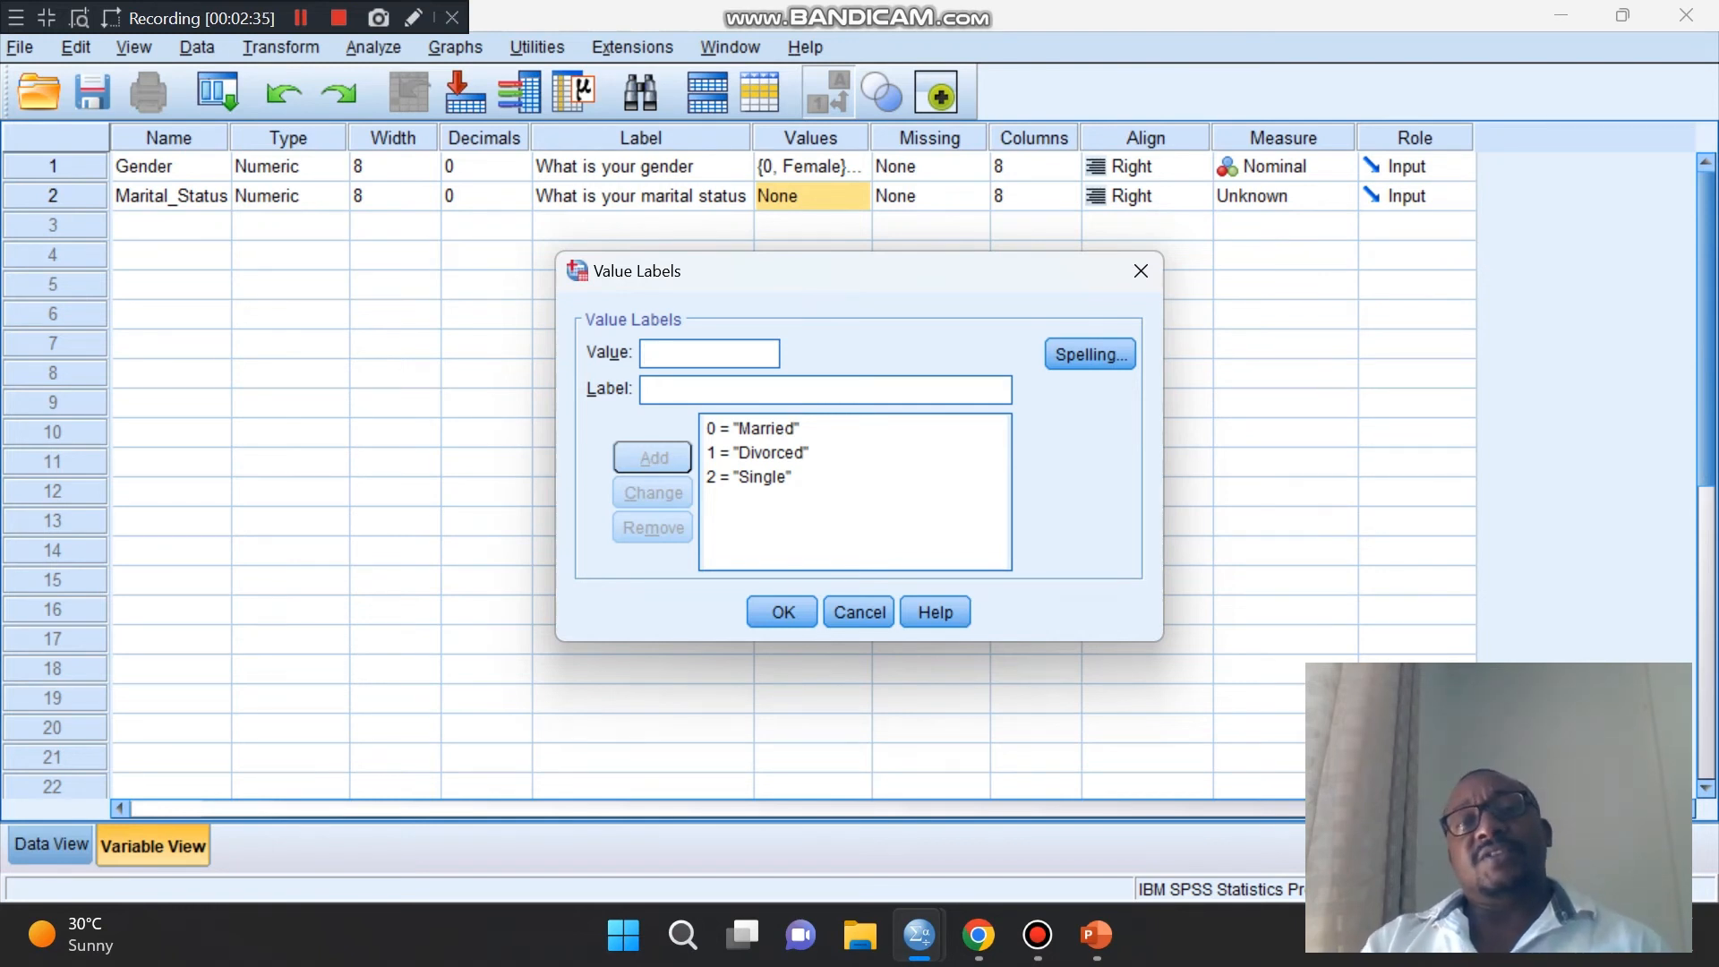
key("Return")
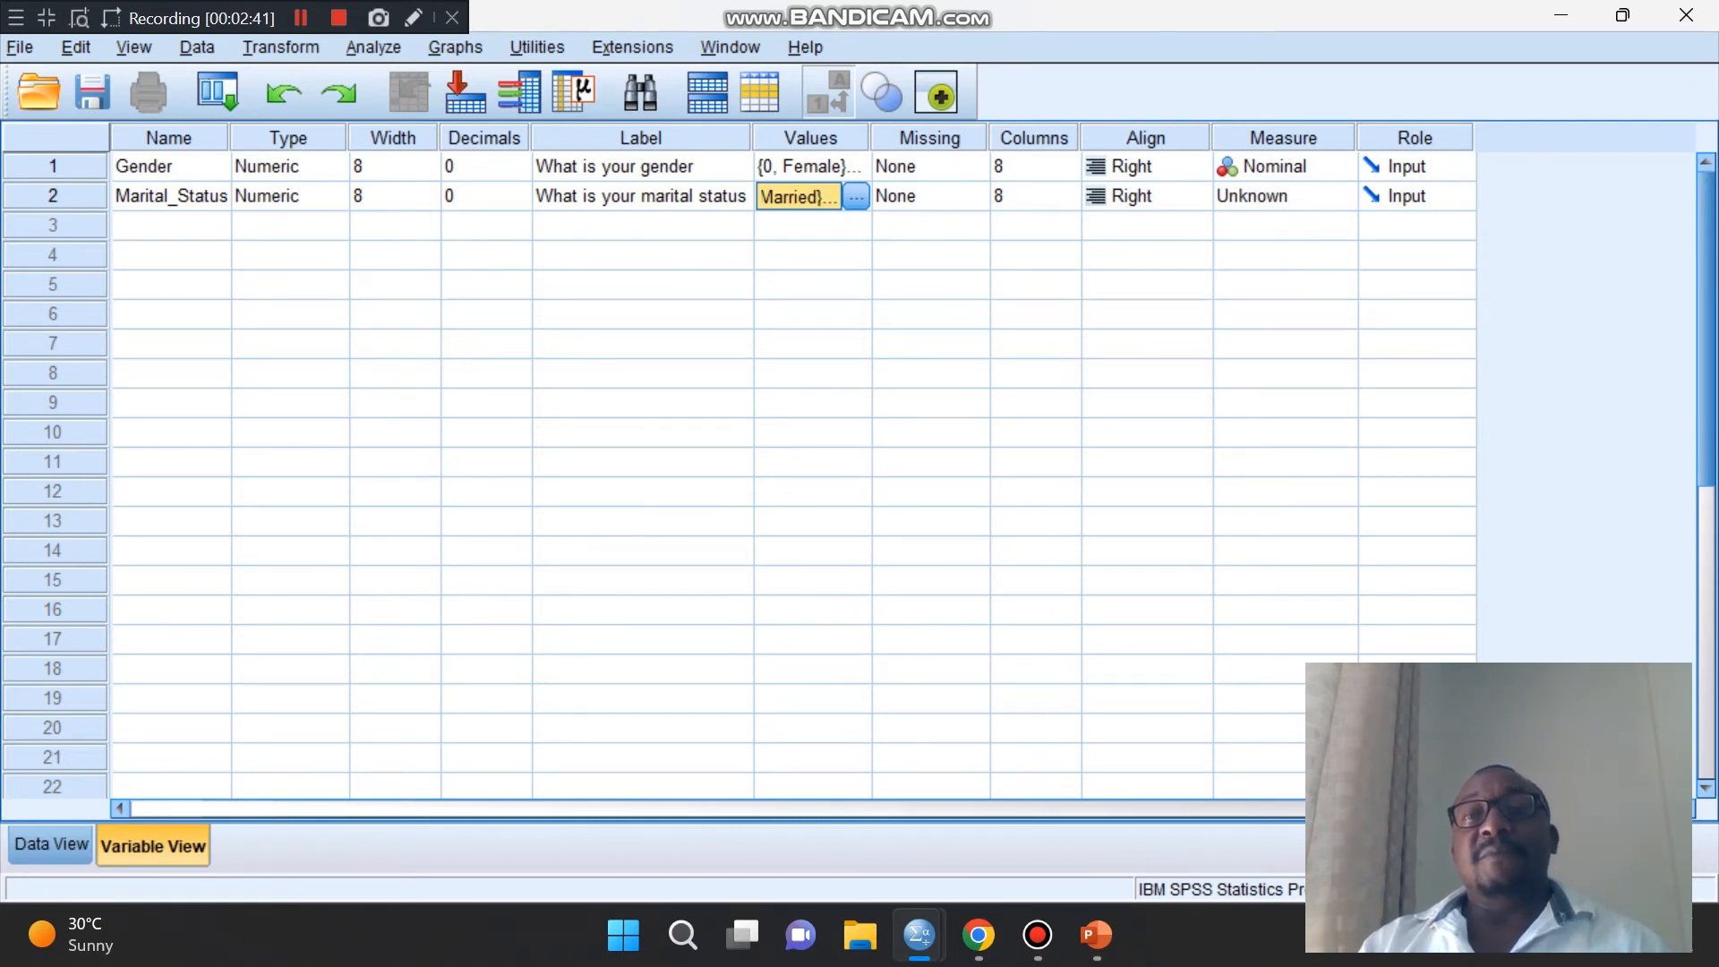
- Set the measurement level of Marital_Status to Nominal
left_click(1341, 195)
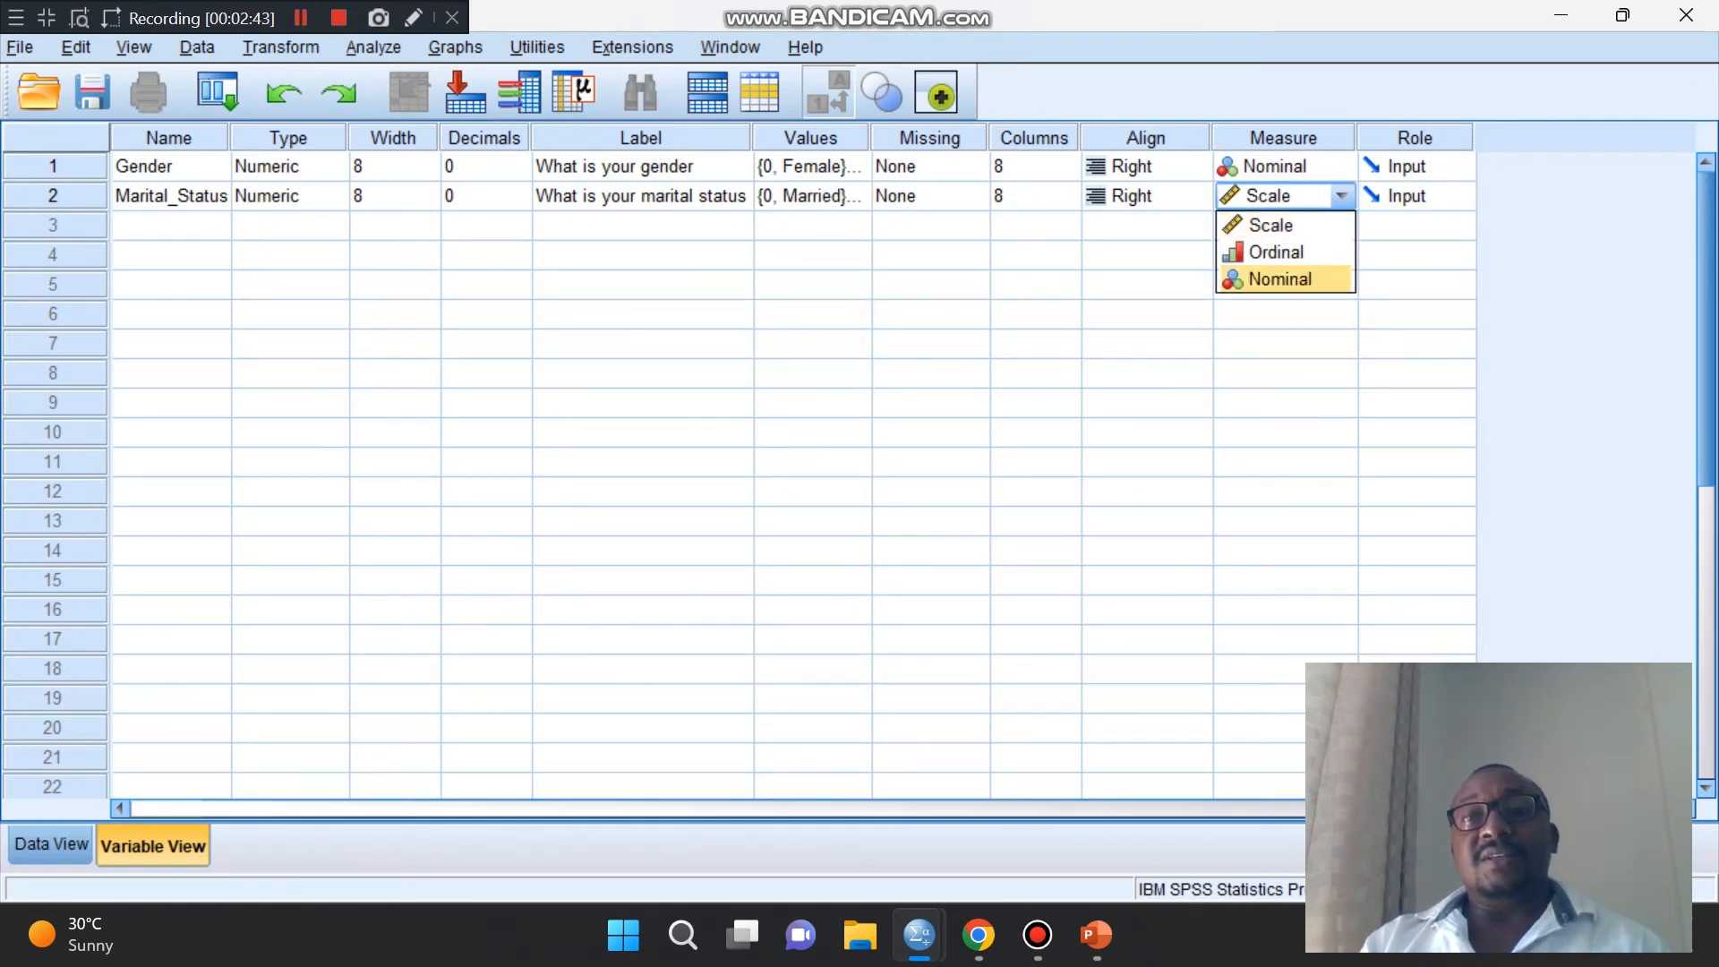
key("Return")
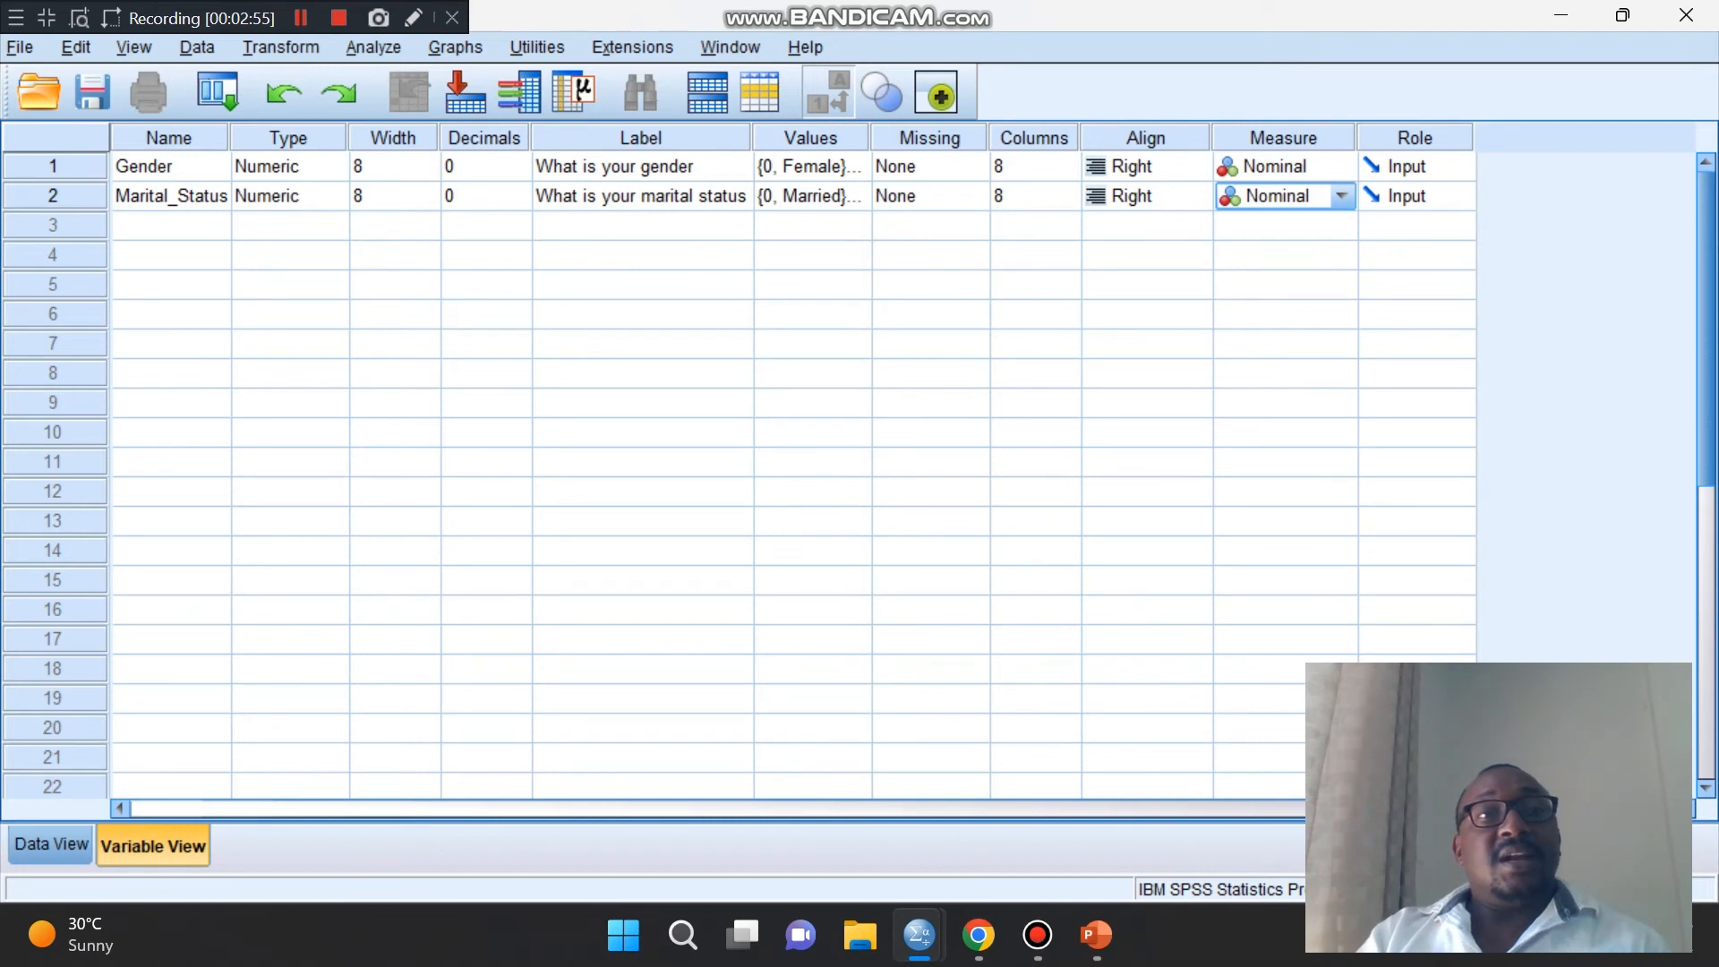
- Define a third variable named Height in the row below Marital_Status
left_click(170, 224)
type("H")
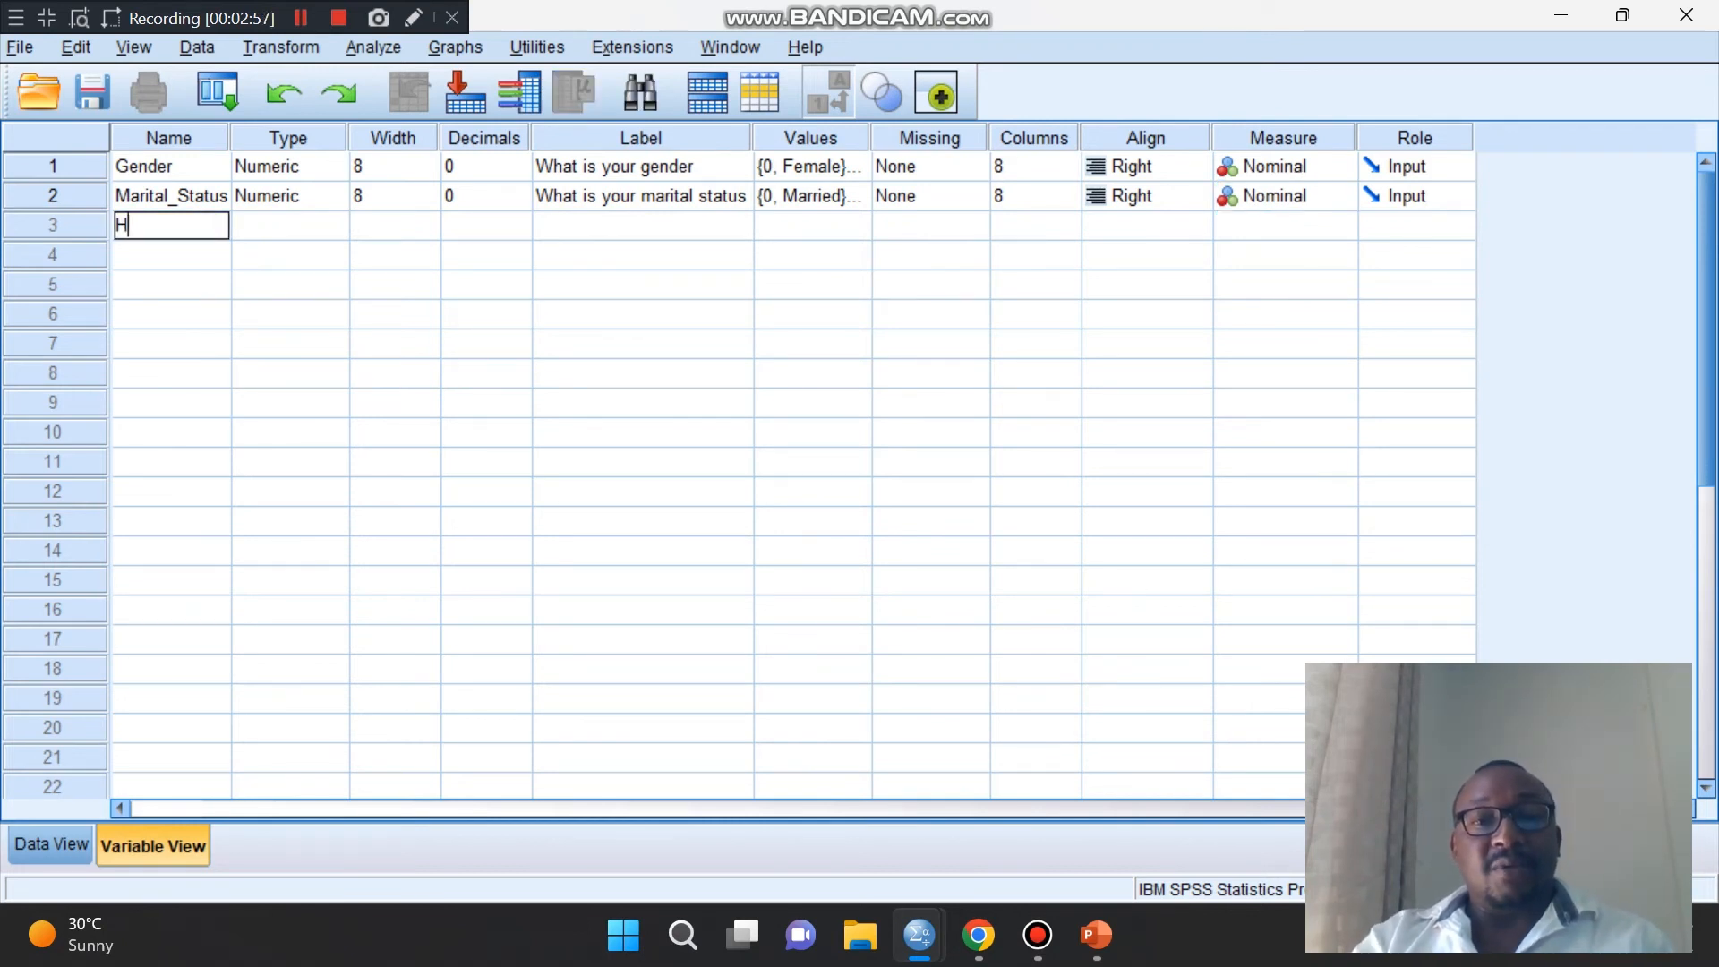
type("eight")
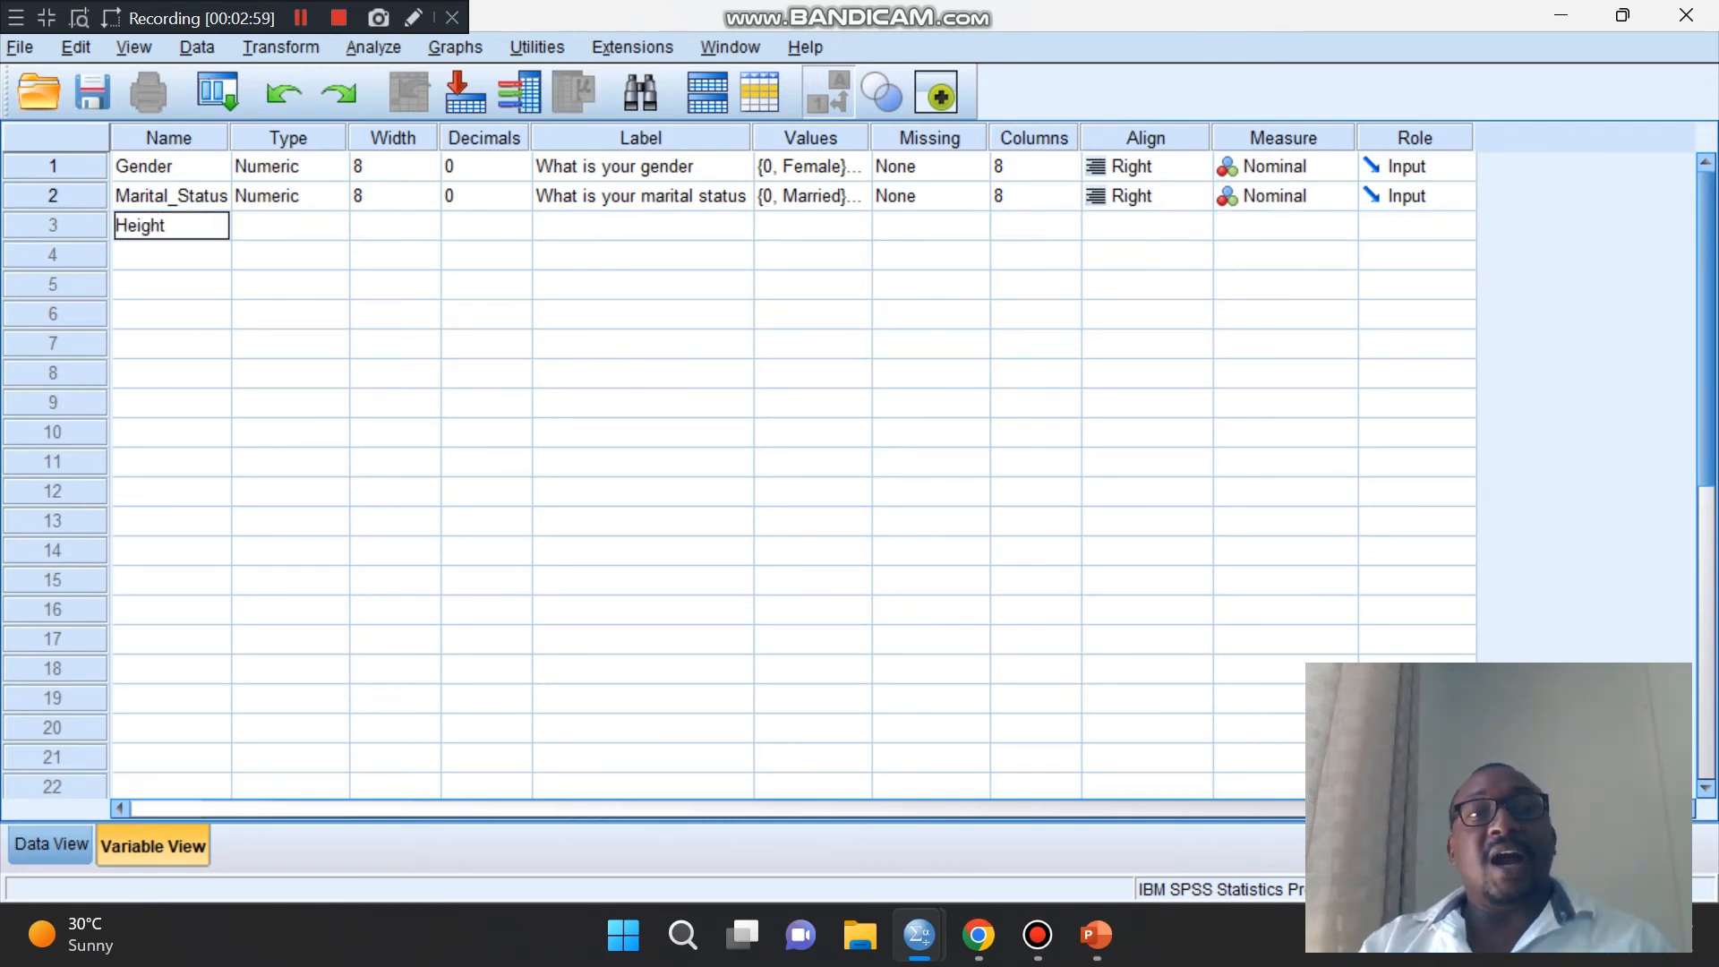
left_click(309, 225)
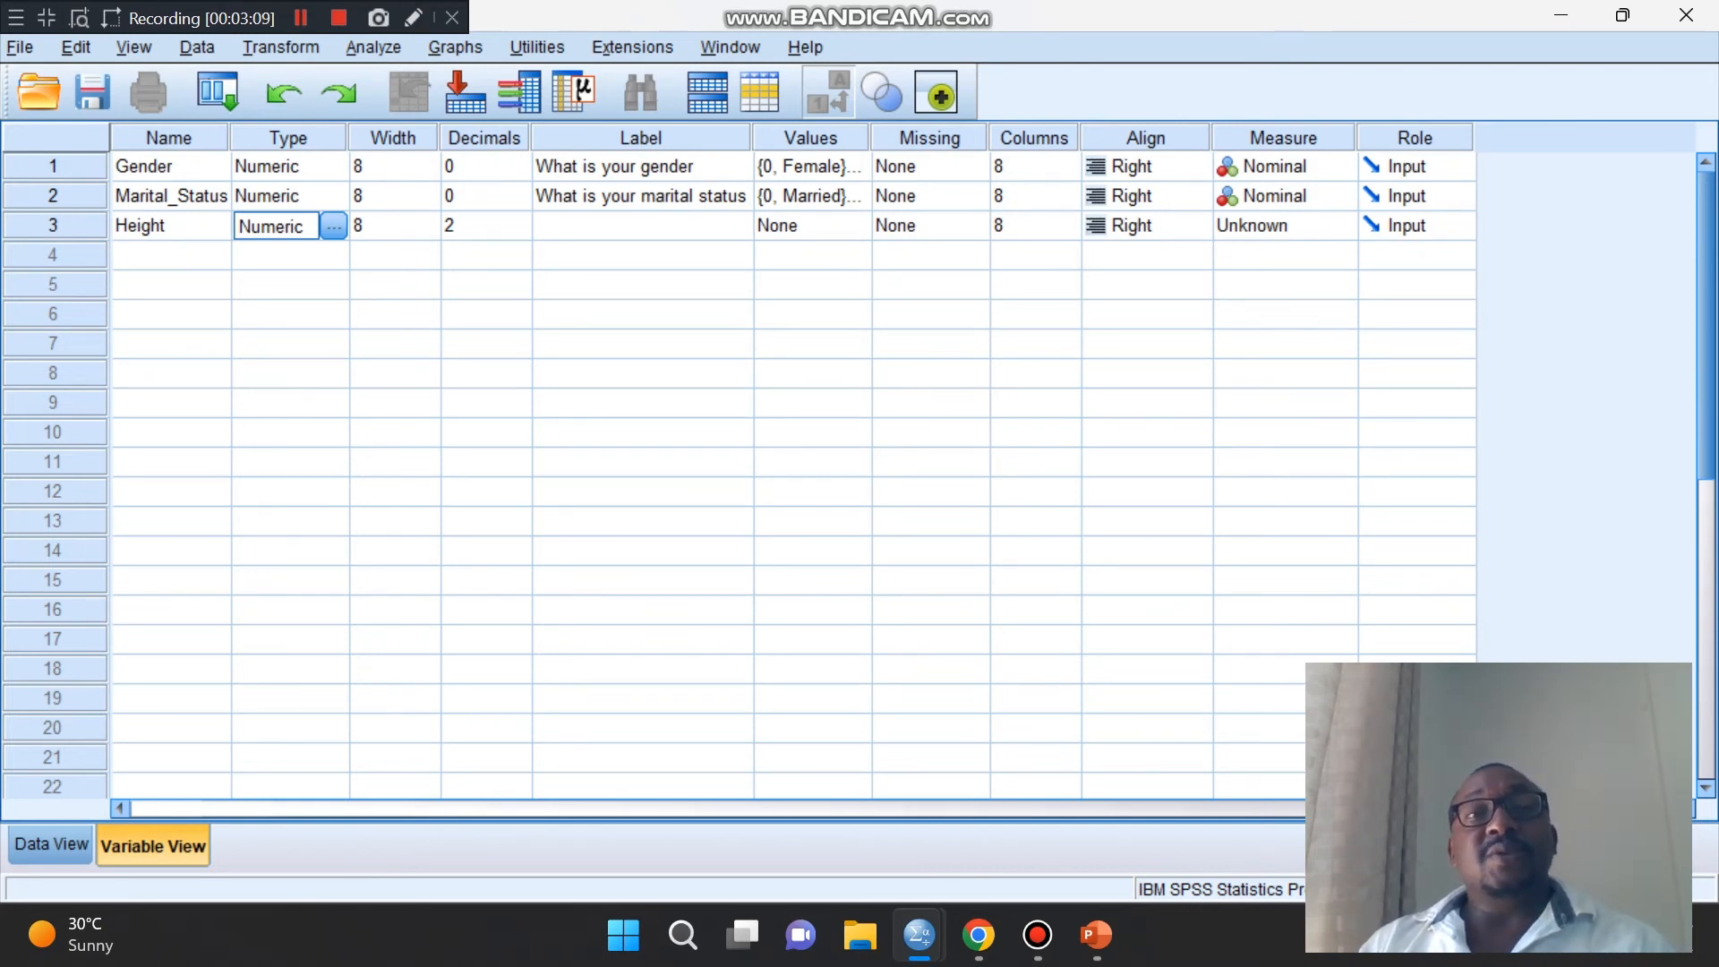
- Give the Height variable the label Height and set its measurement level to Scale
left_click(484, 225)
left_click(642, 226)
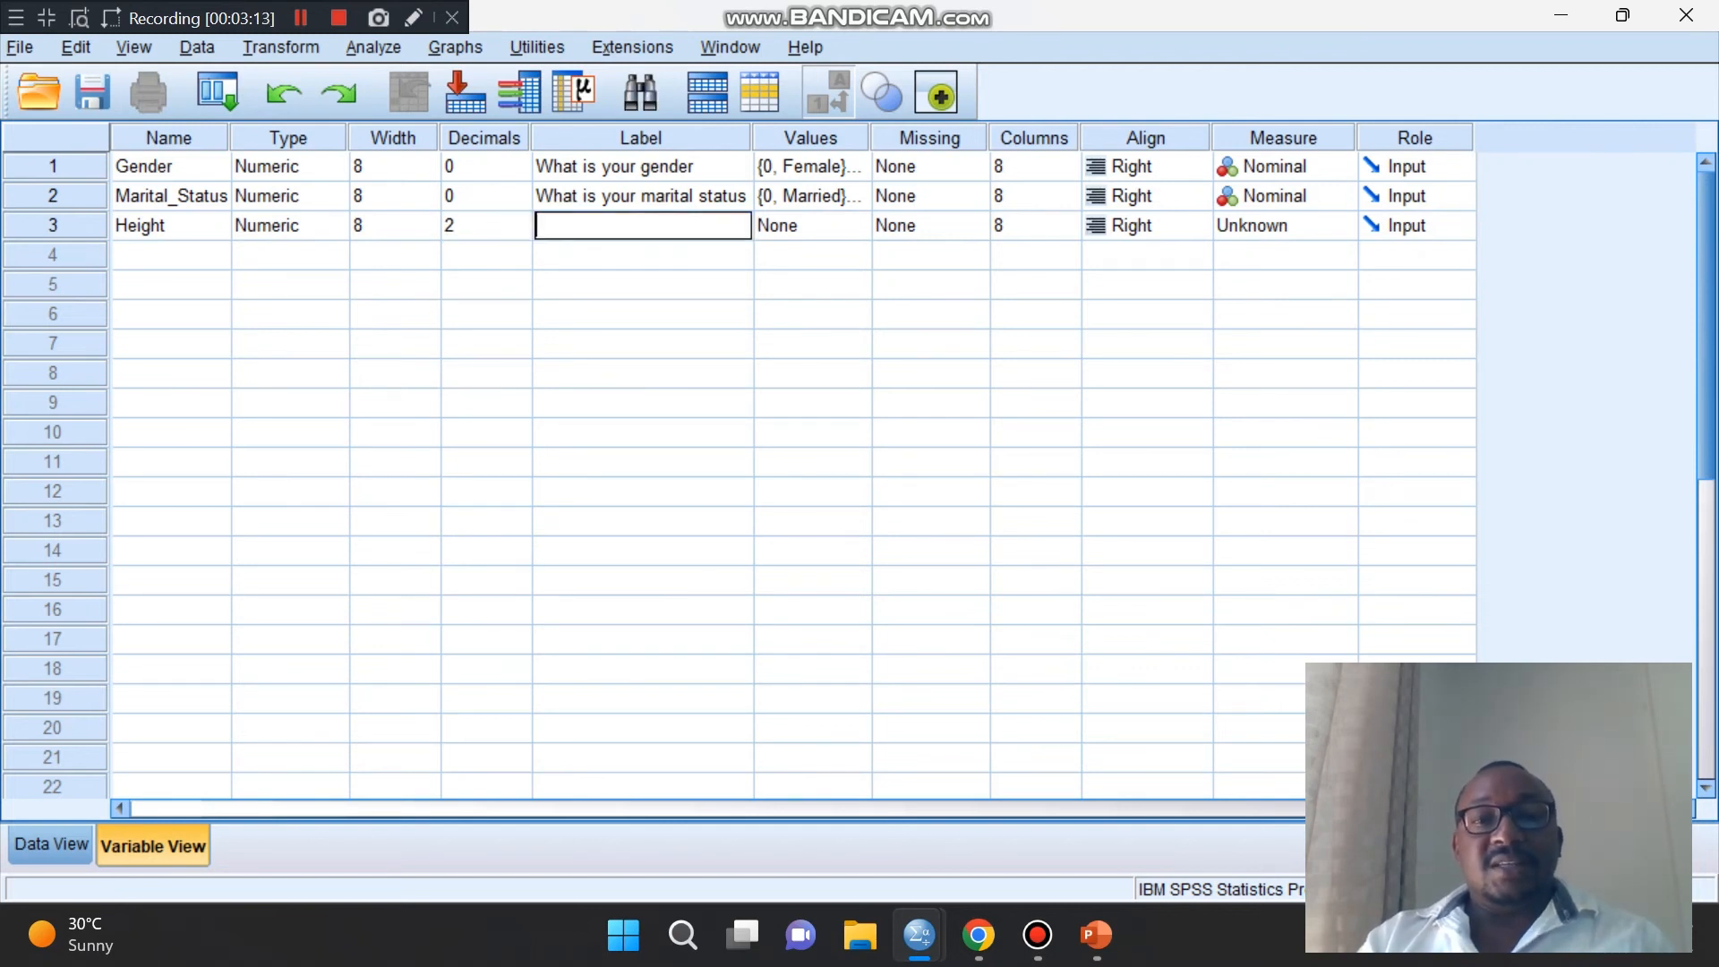
type("Height")
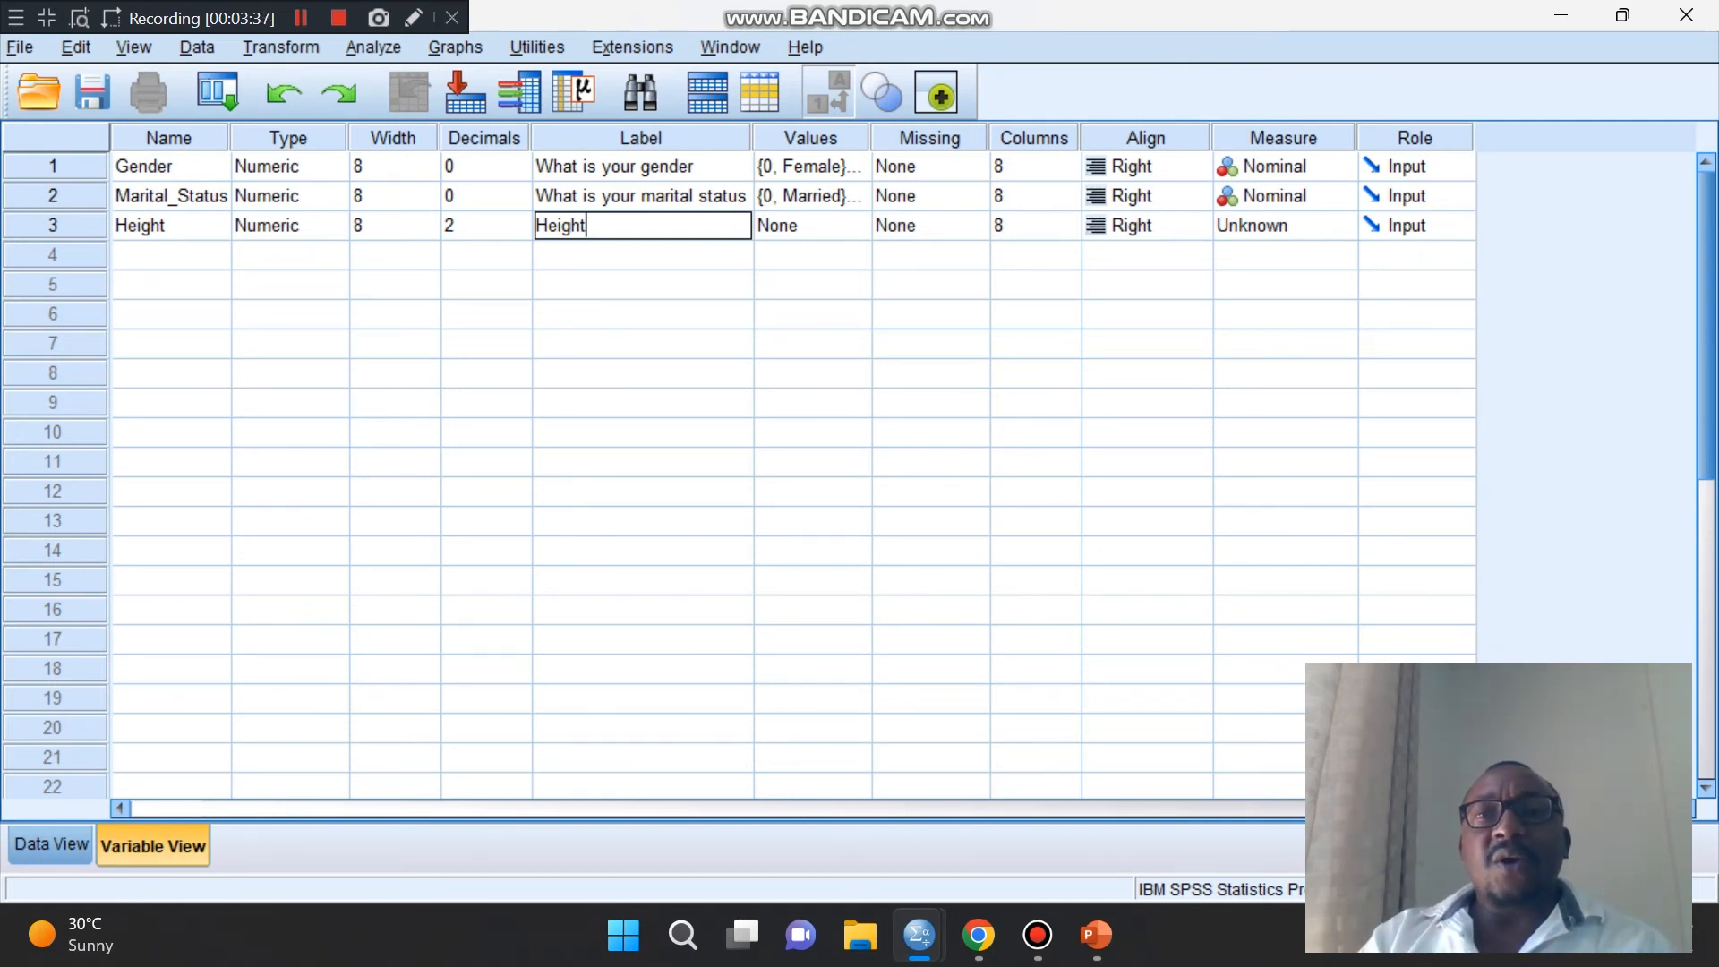
left_click(1290, 226)
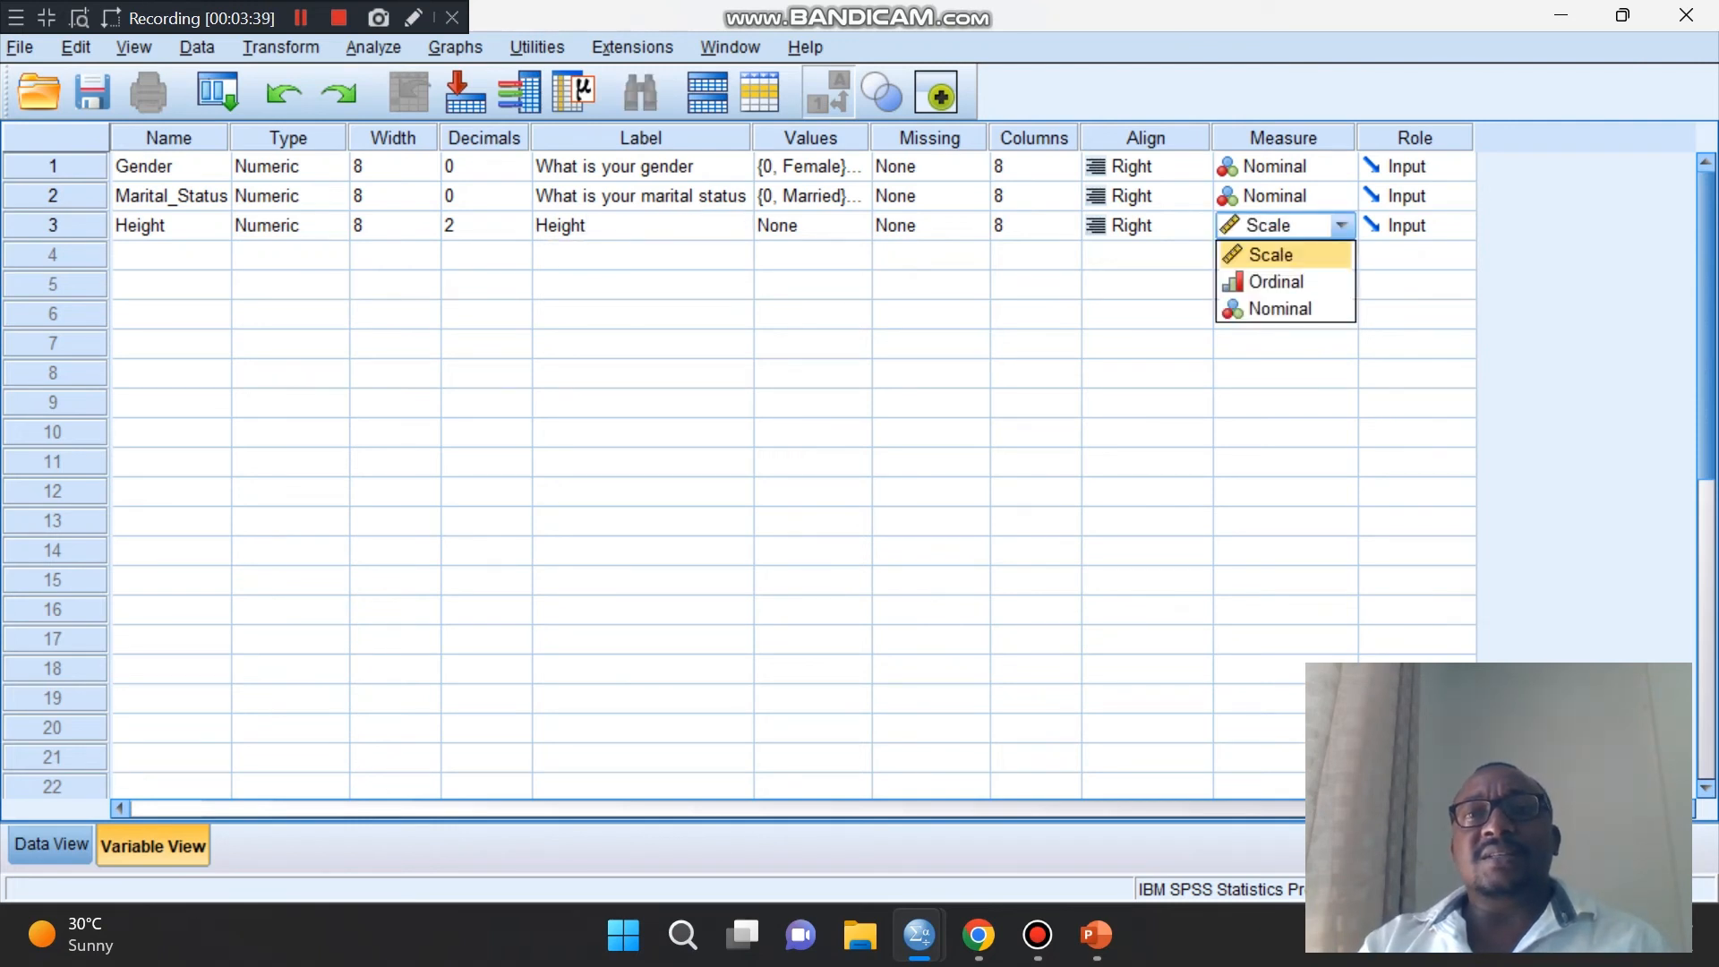
left_click(1271, 255)
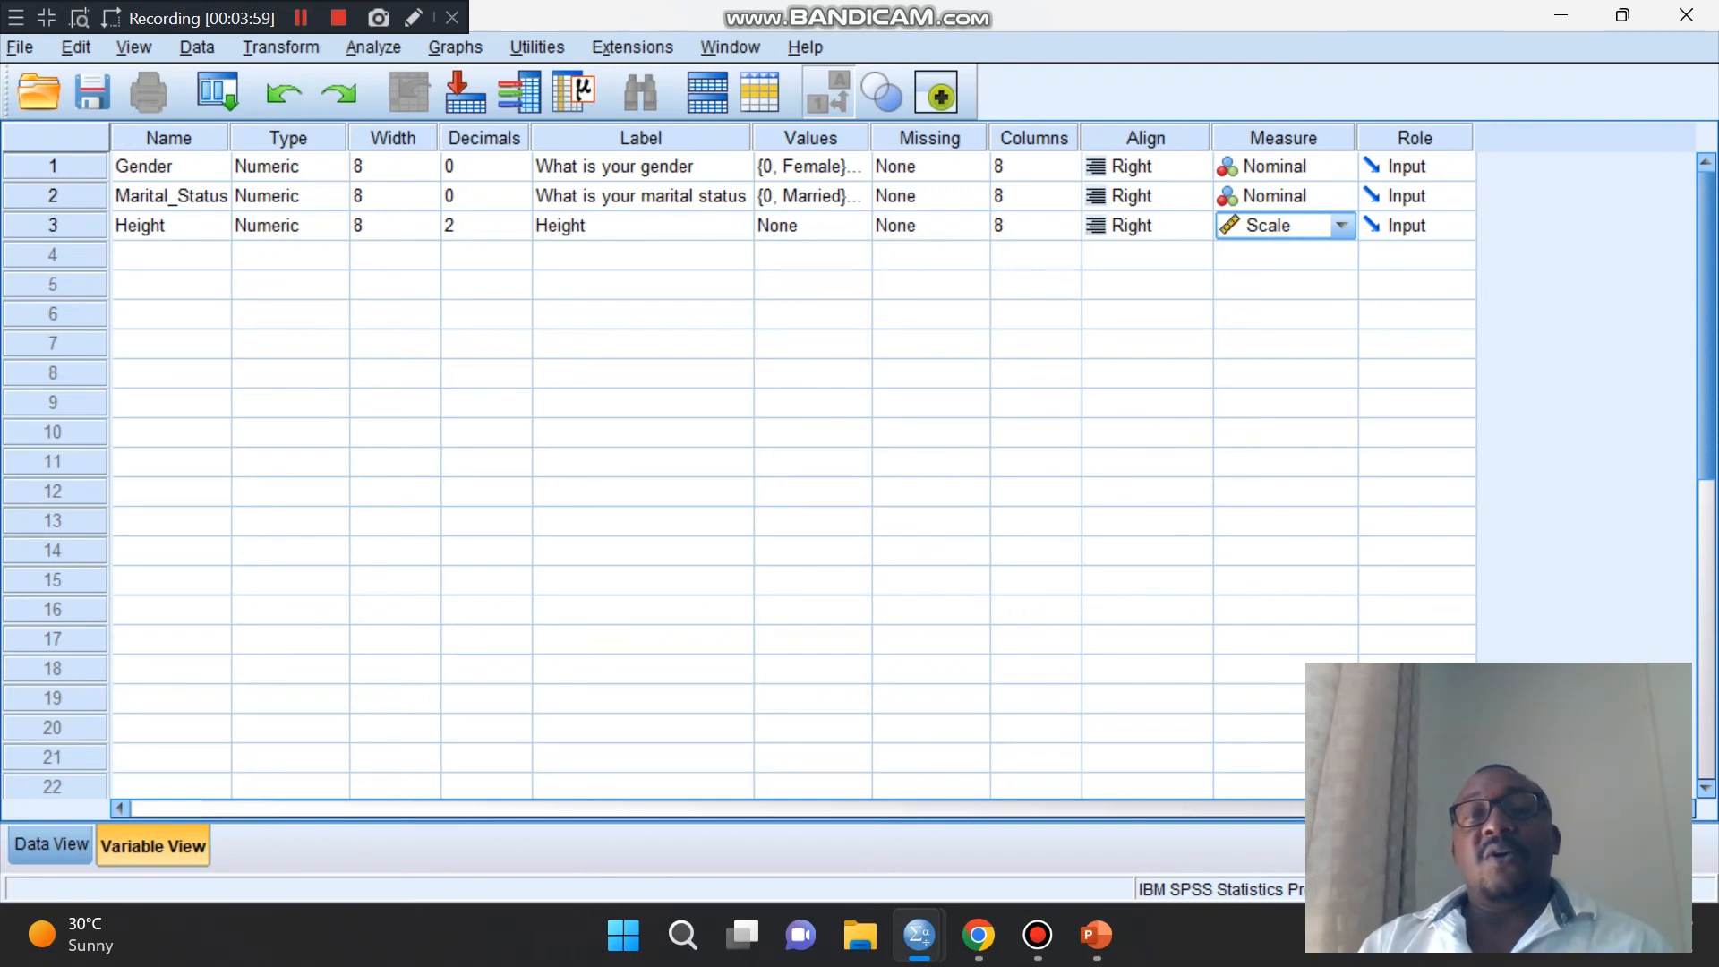
- Define a fourth variable named Weight in the row below Height
double_click(170, 255)
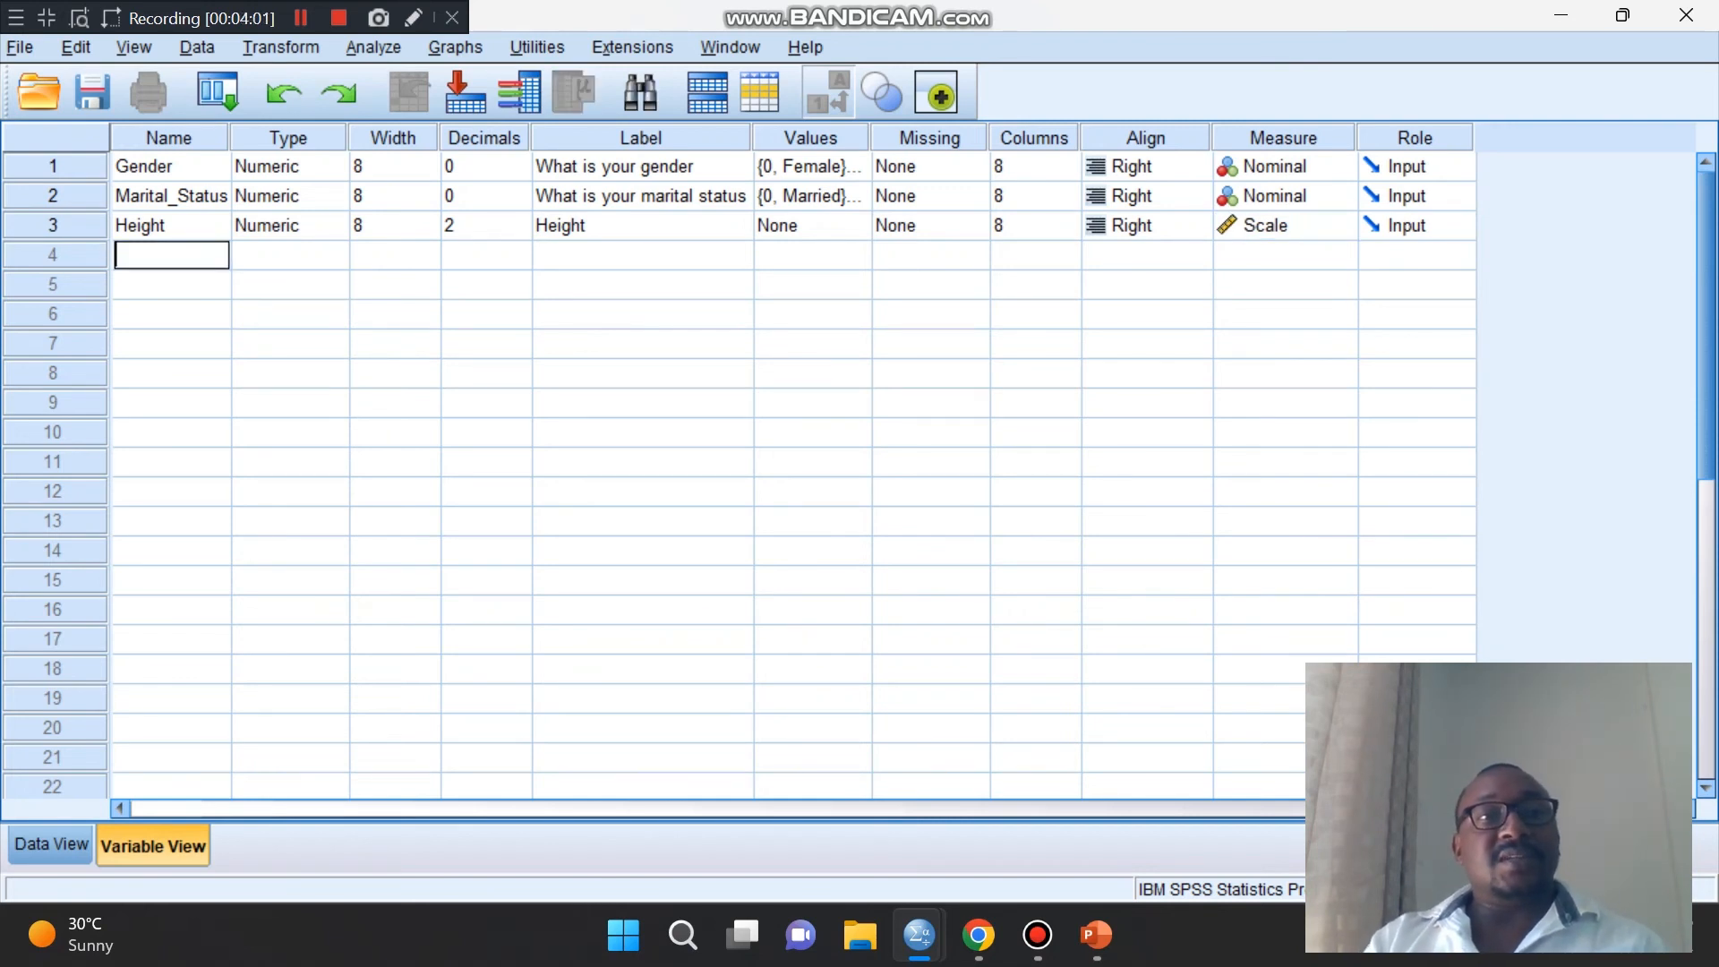
type("Weight")
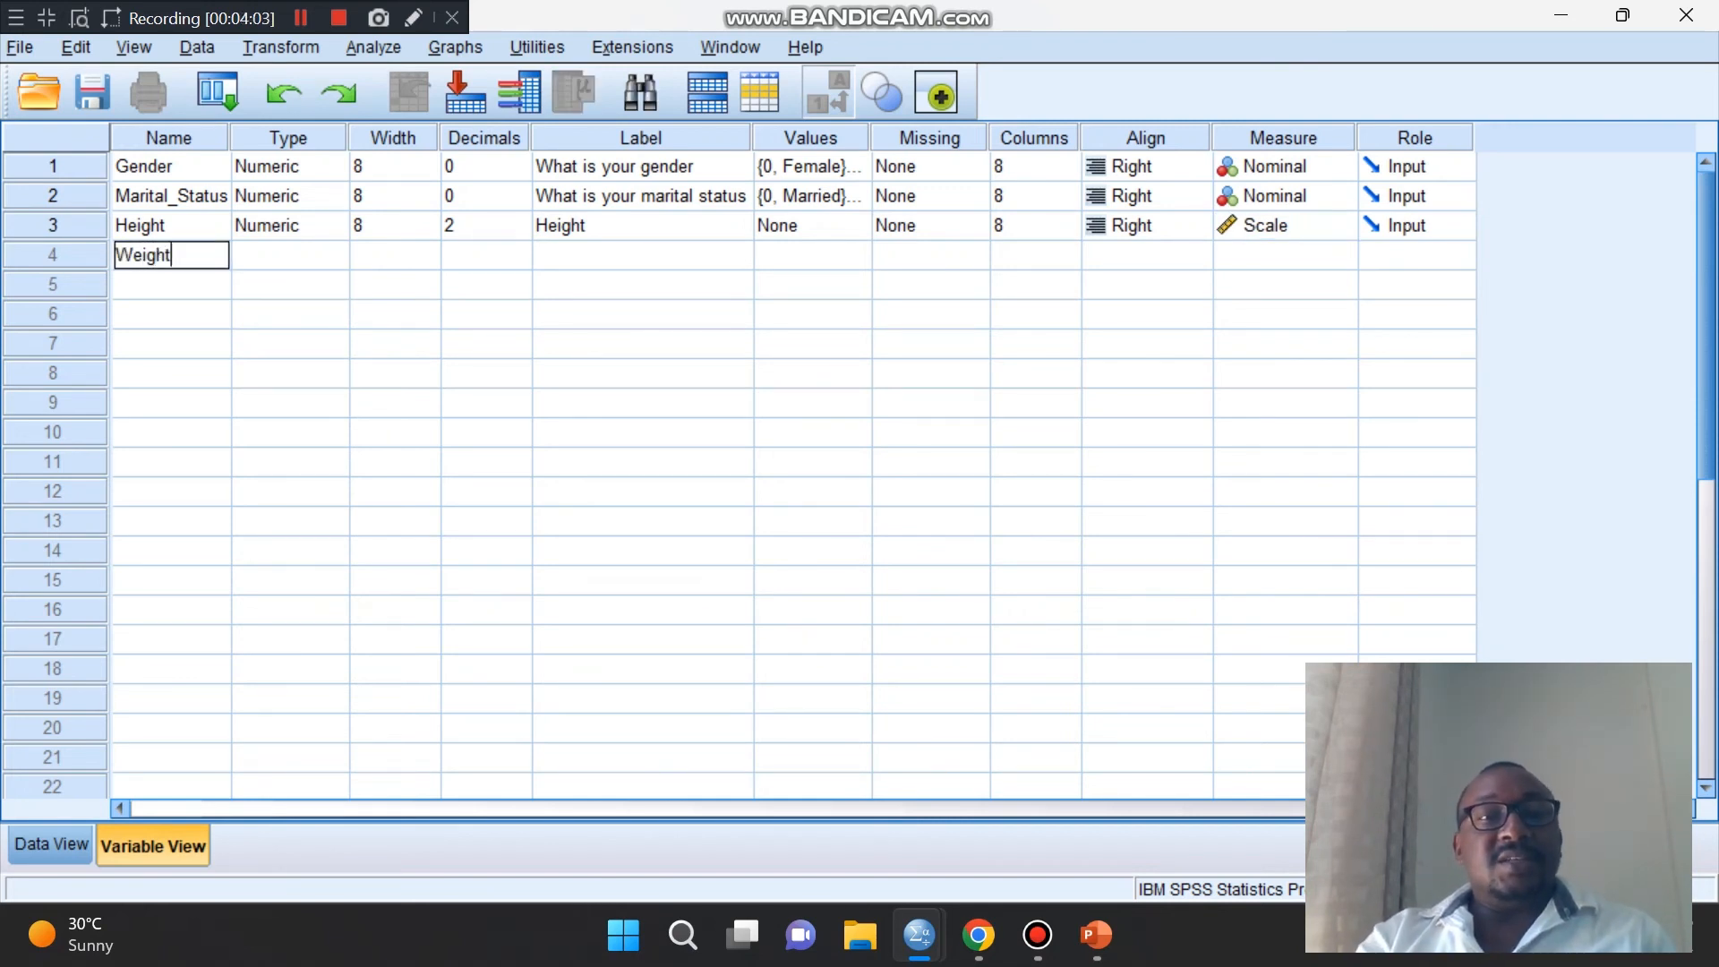
key("Tab")
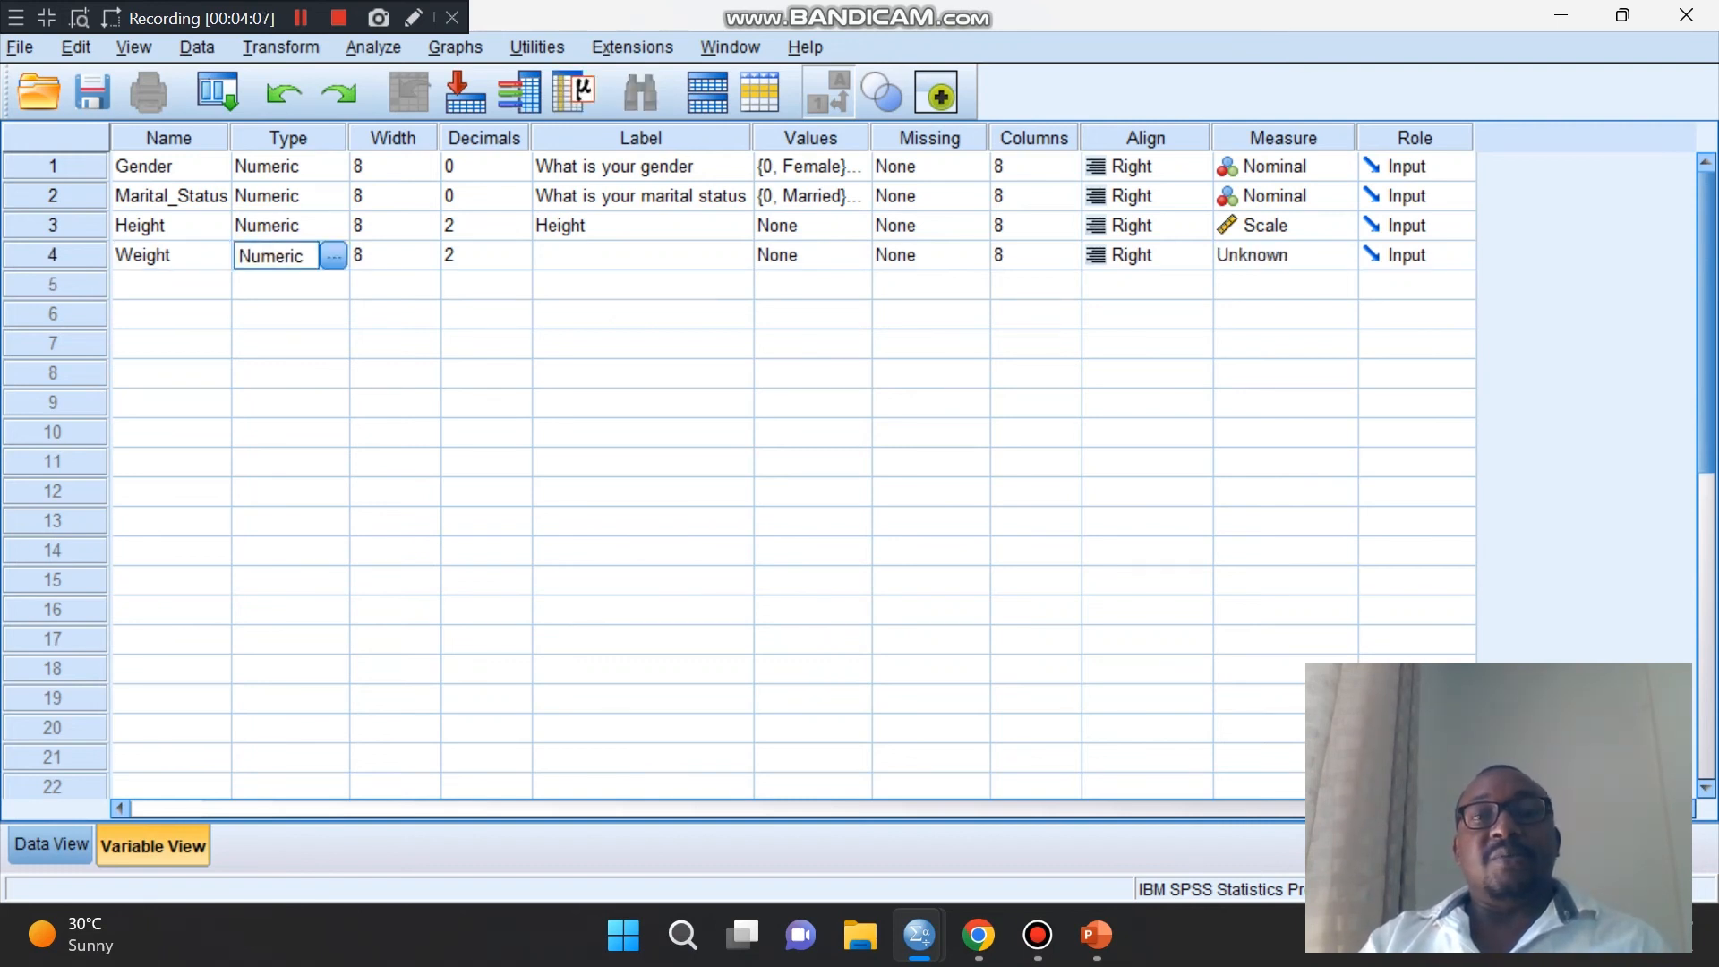
- Give the Weight variable the label Weight and set its measurement level to Scale
double_click(642, 255)
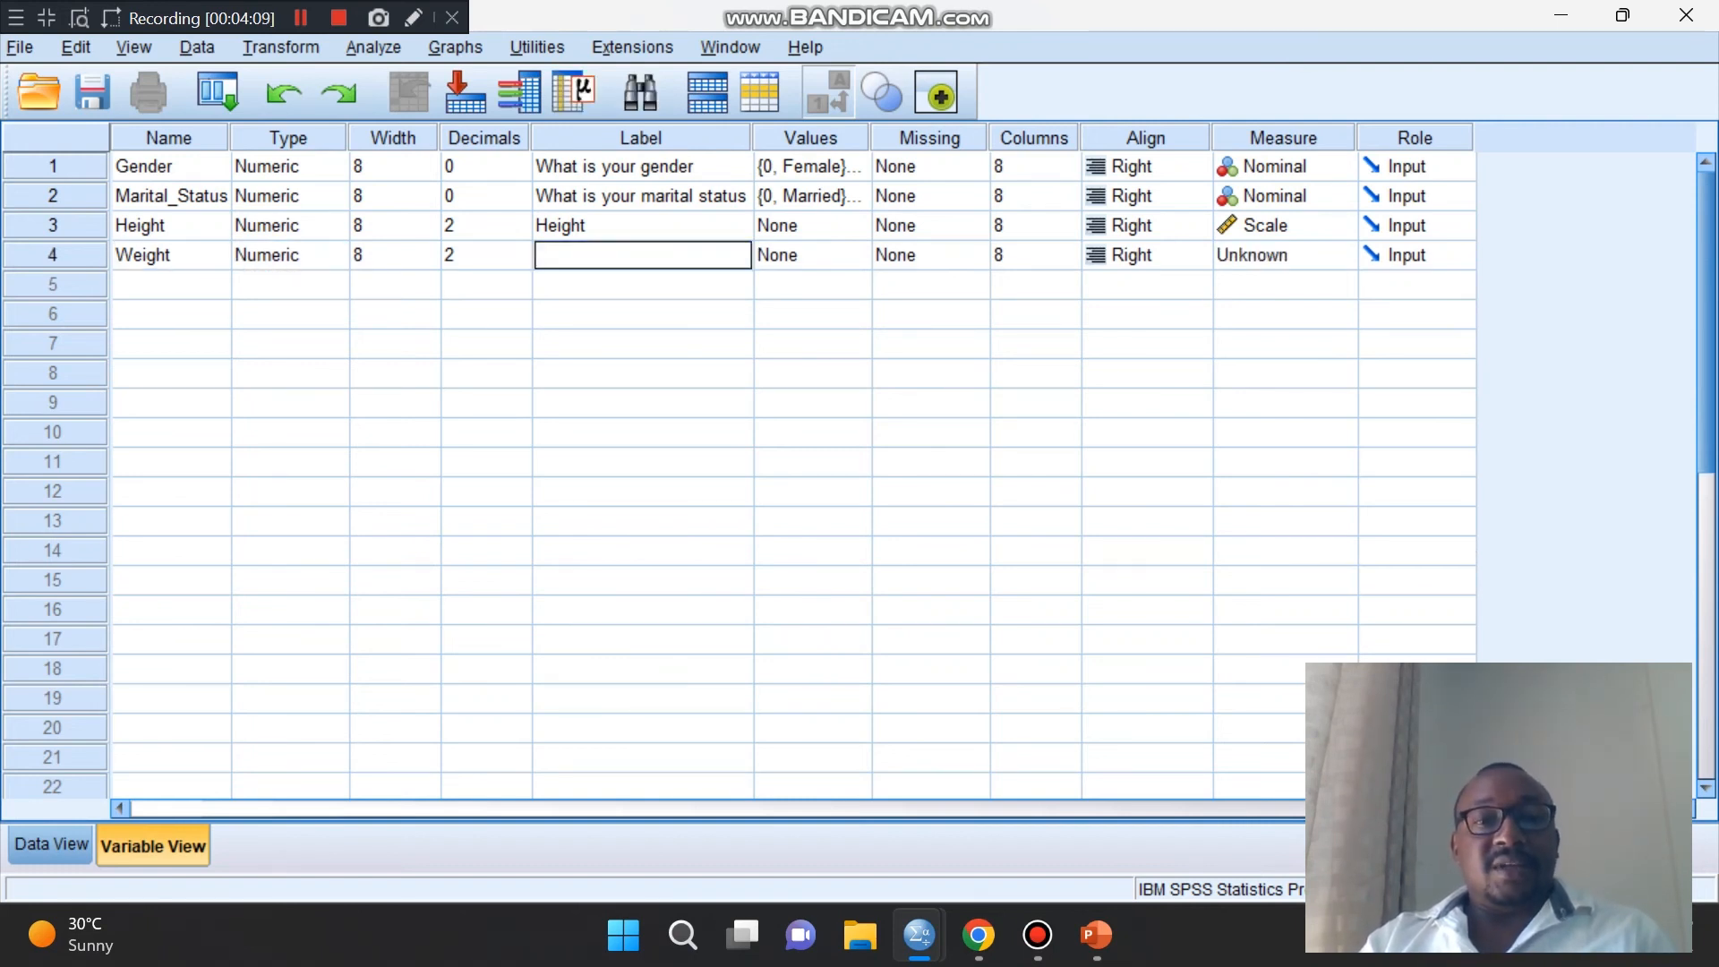
type("Weight")
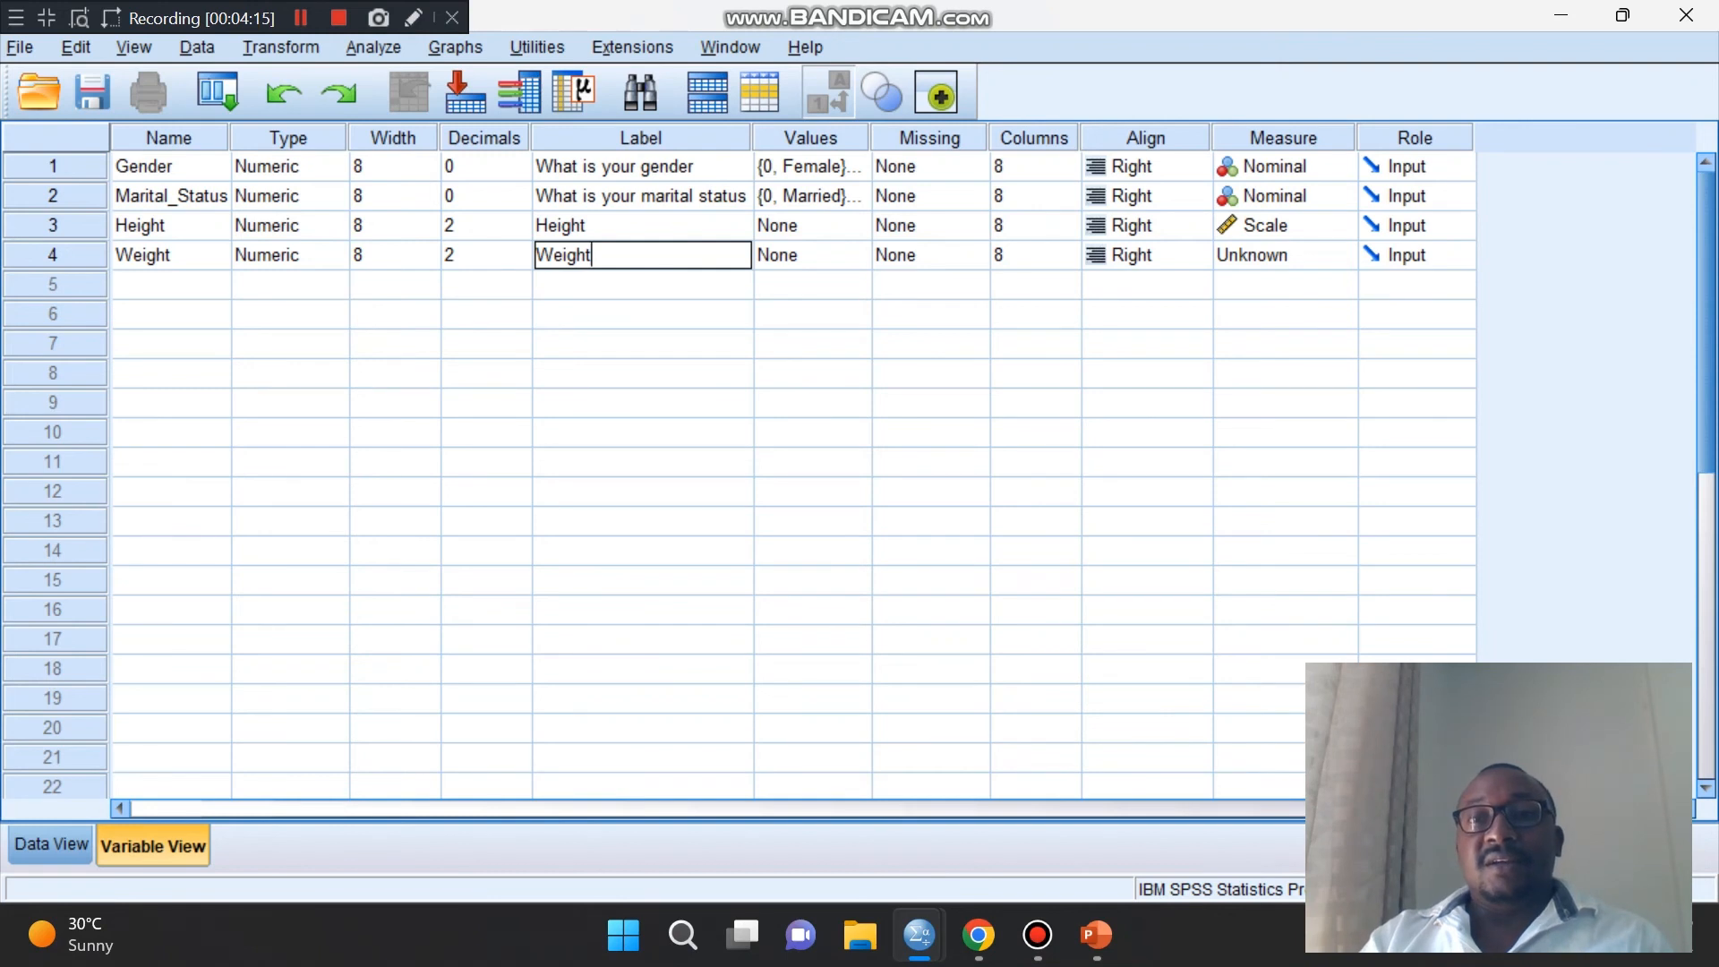
left_click(1286, 255)
left_click(1272, 285)
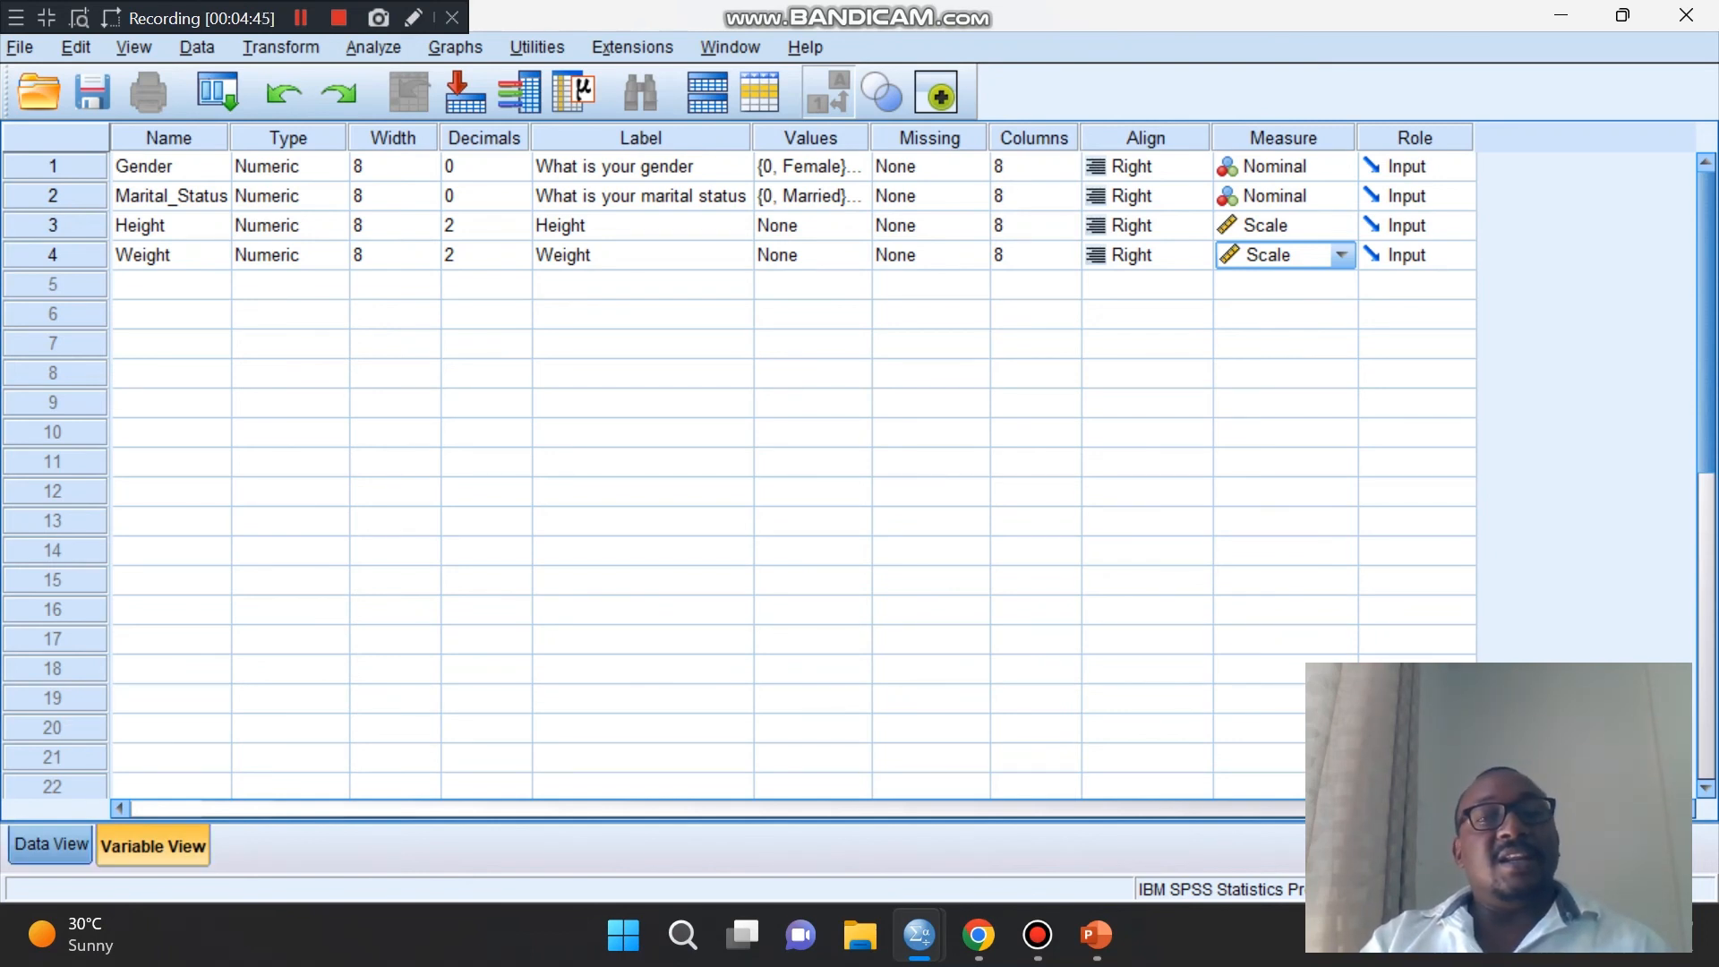
- Switch to Data View and widen the Gender, Marital_Status, Height and Weight columns
left_click(51, 844)
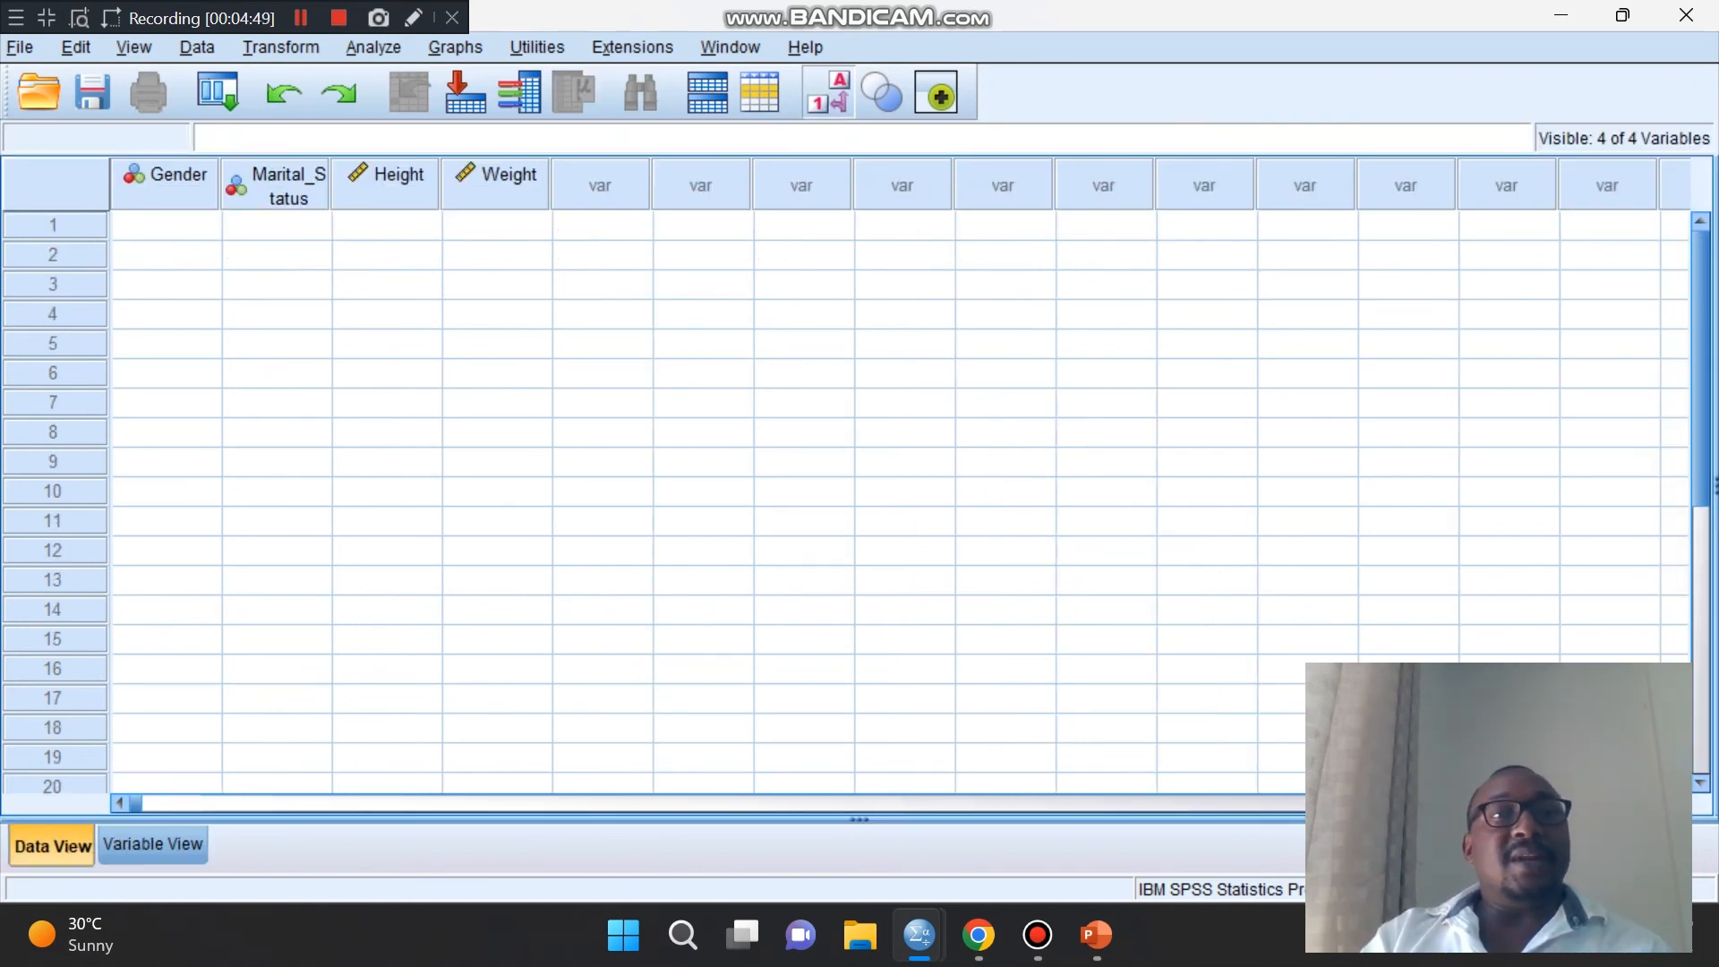
left_click_drag(220, 184, 269, 185)
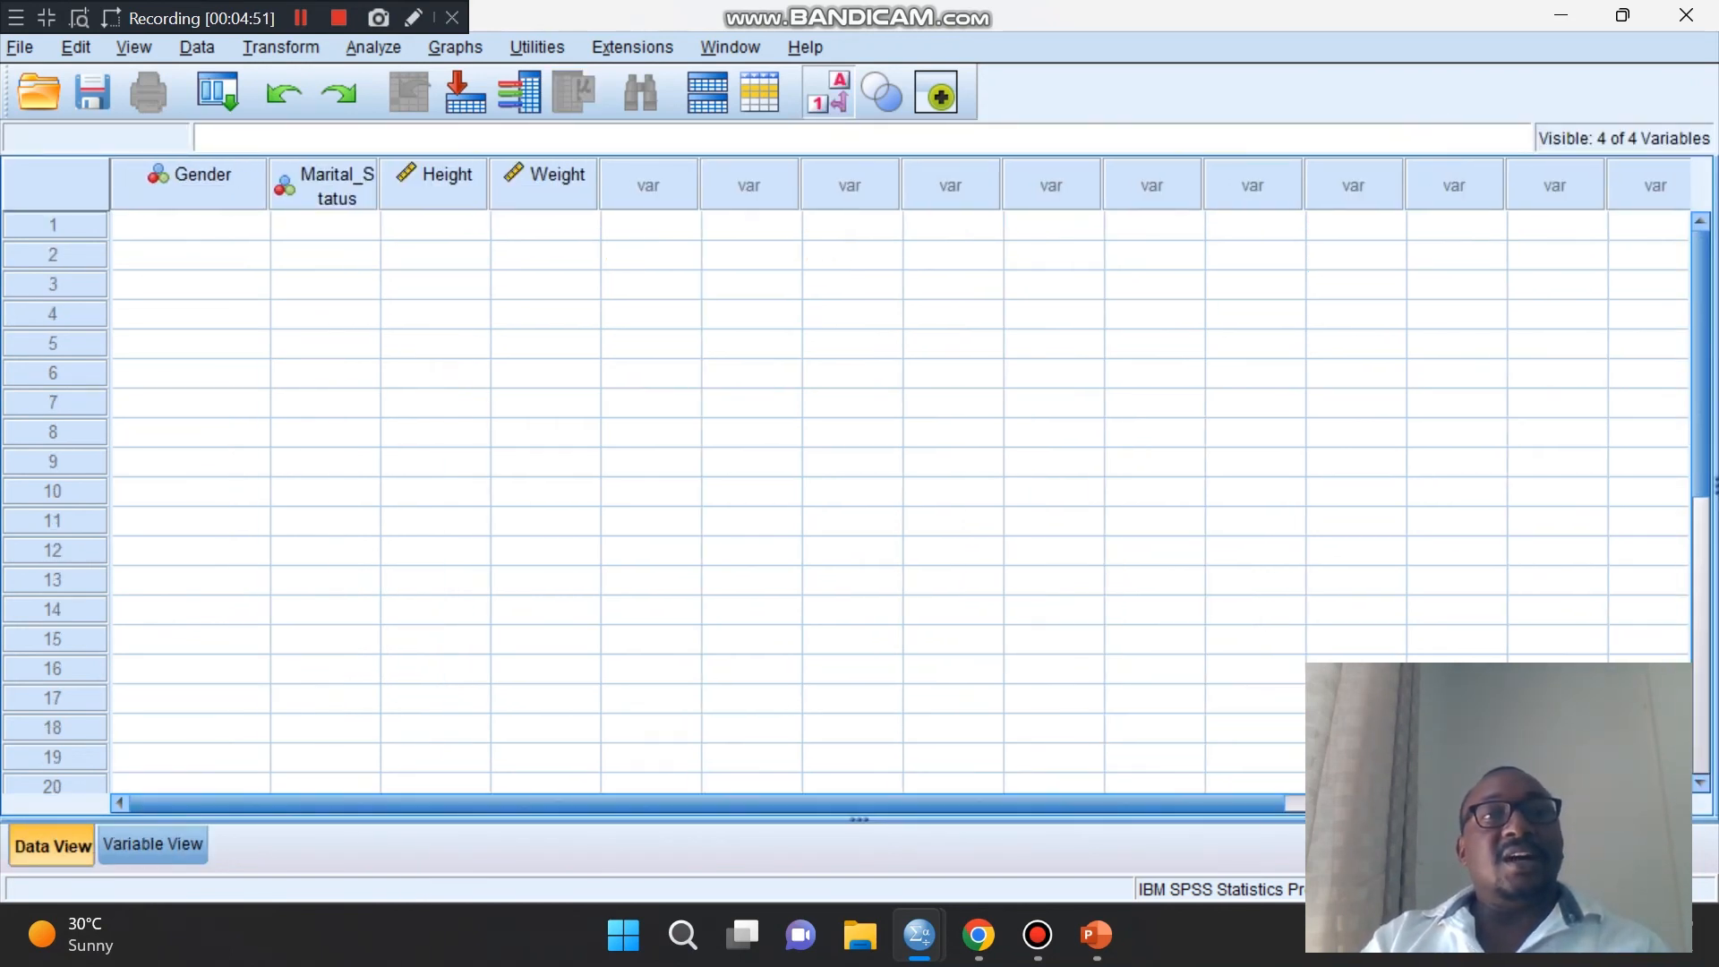
left_click_drag(379, 185, 463, 184)
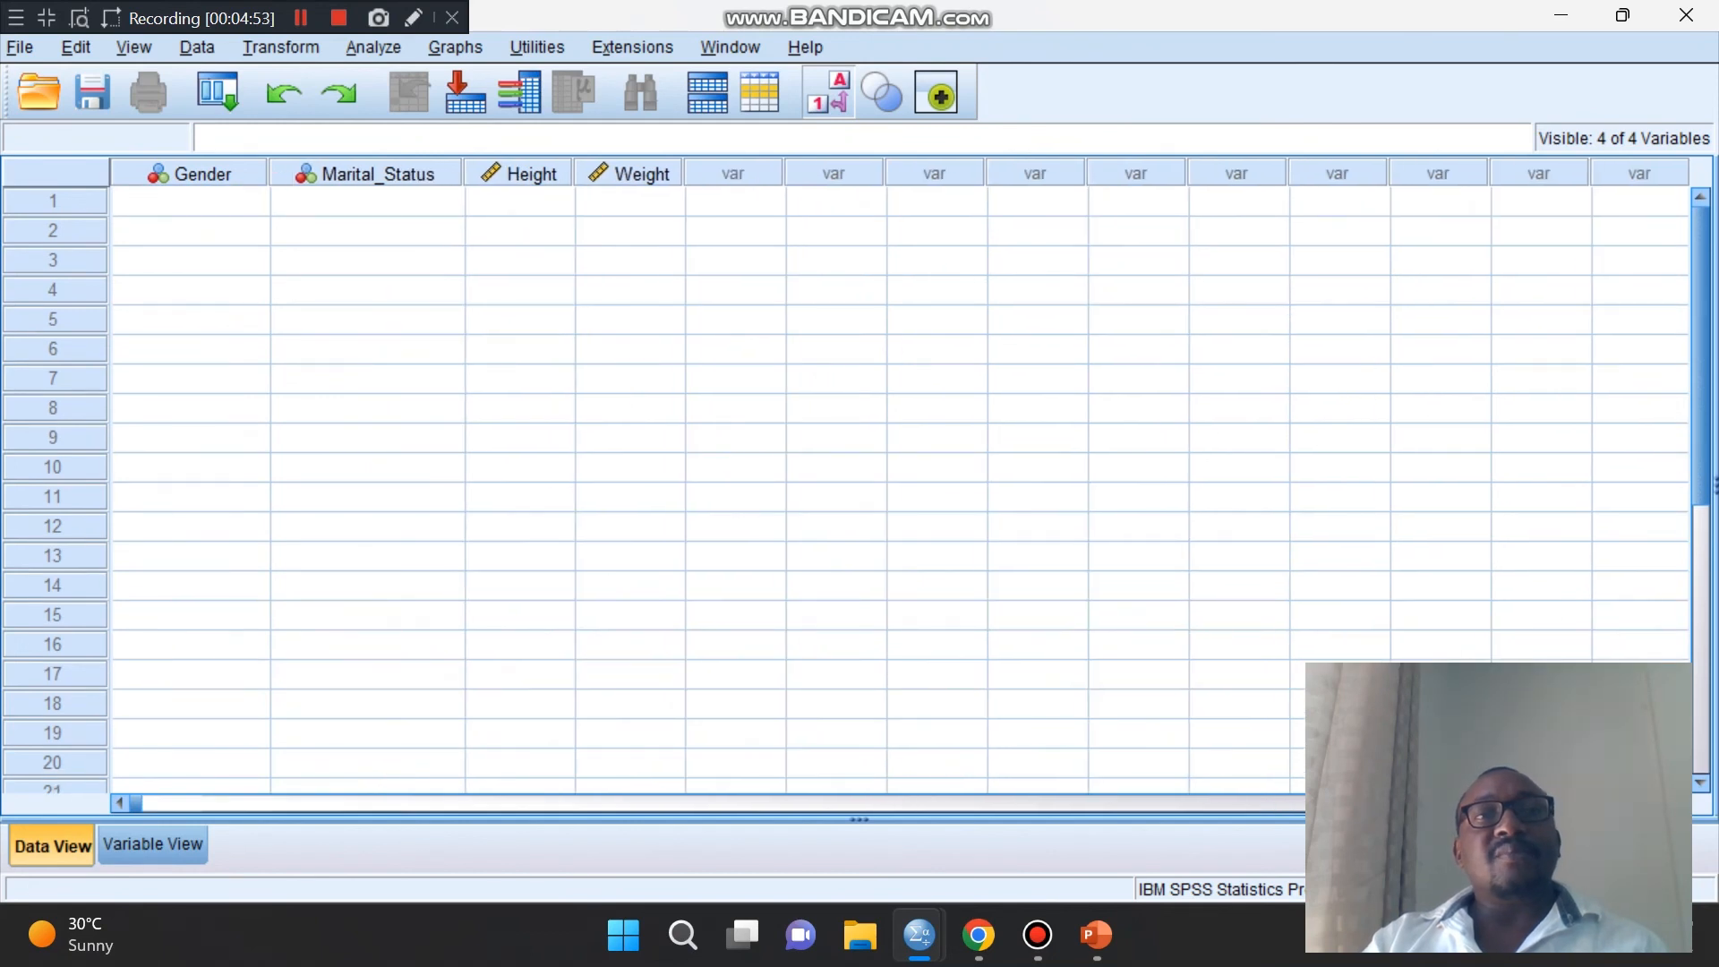
left_click_drag(575, 184, 649, 185)
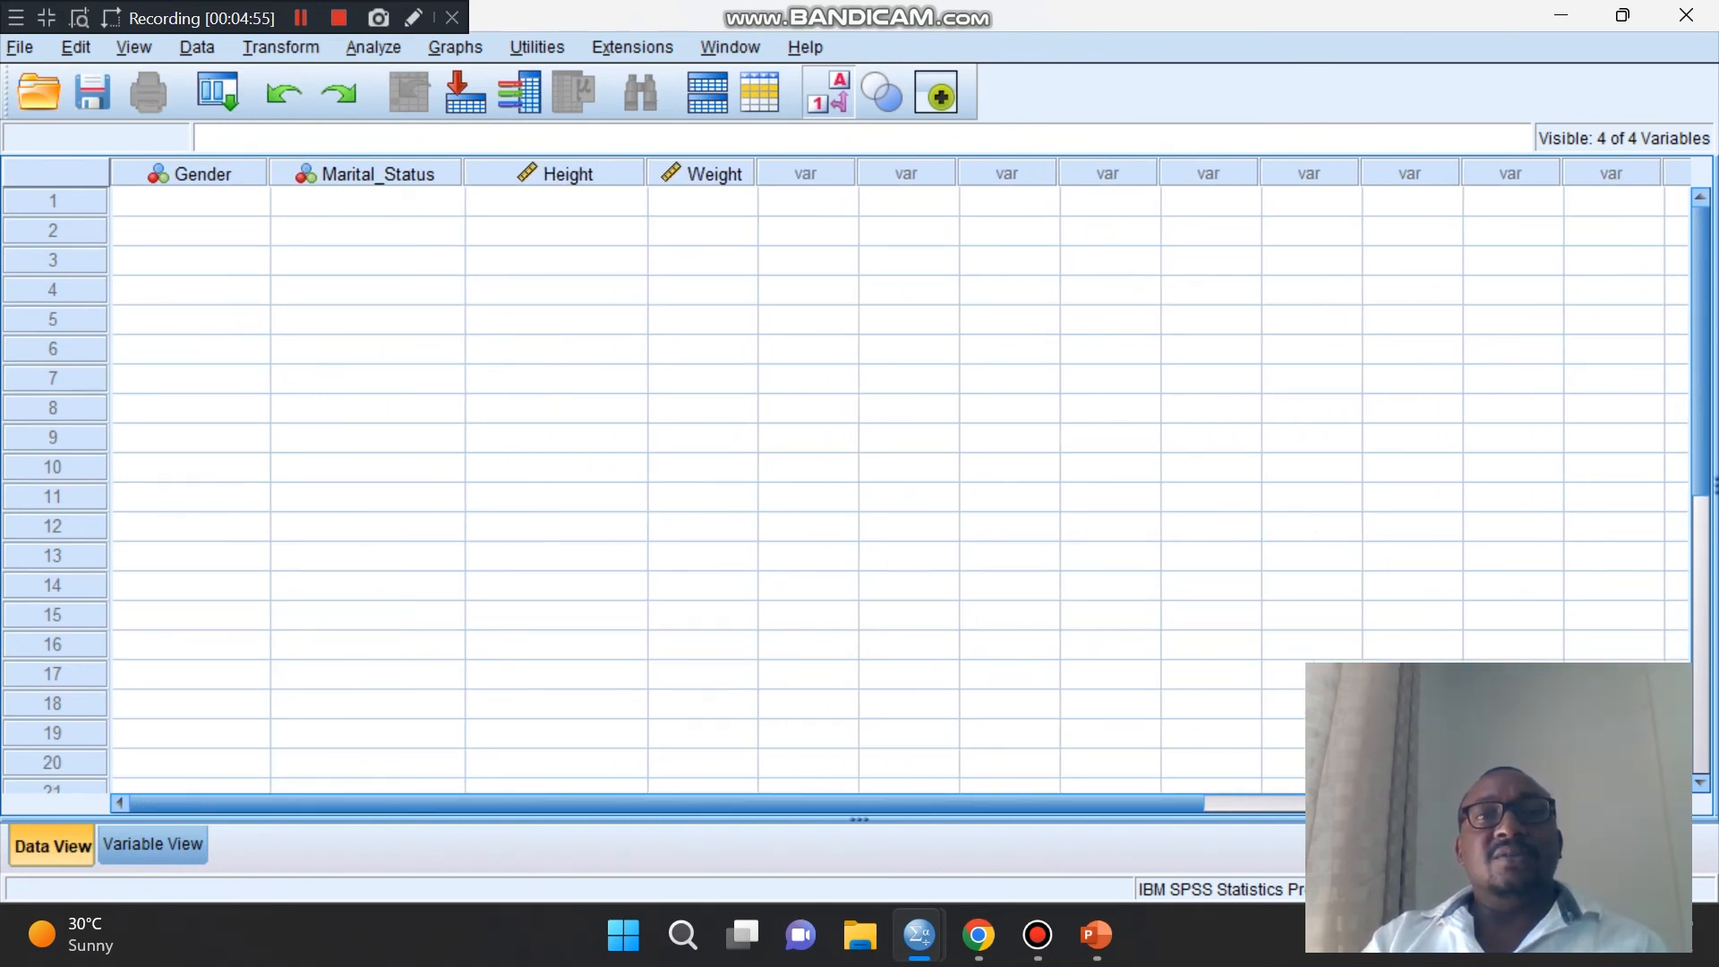
left_click_drag(759, 185, 817, 184)
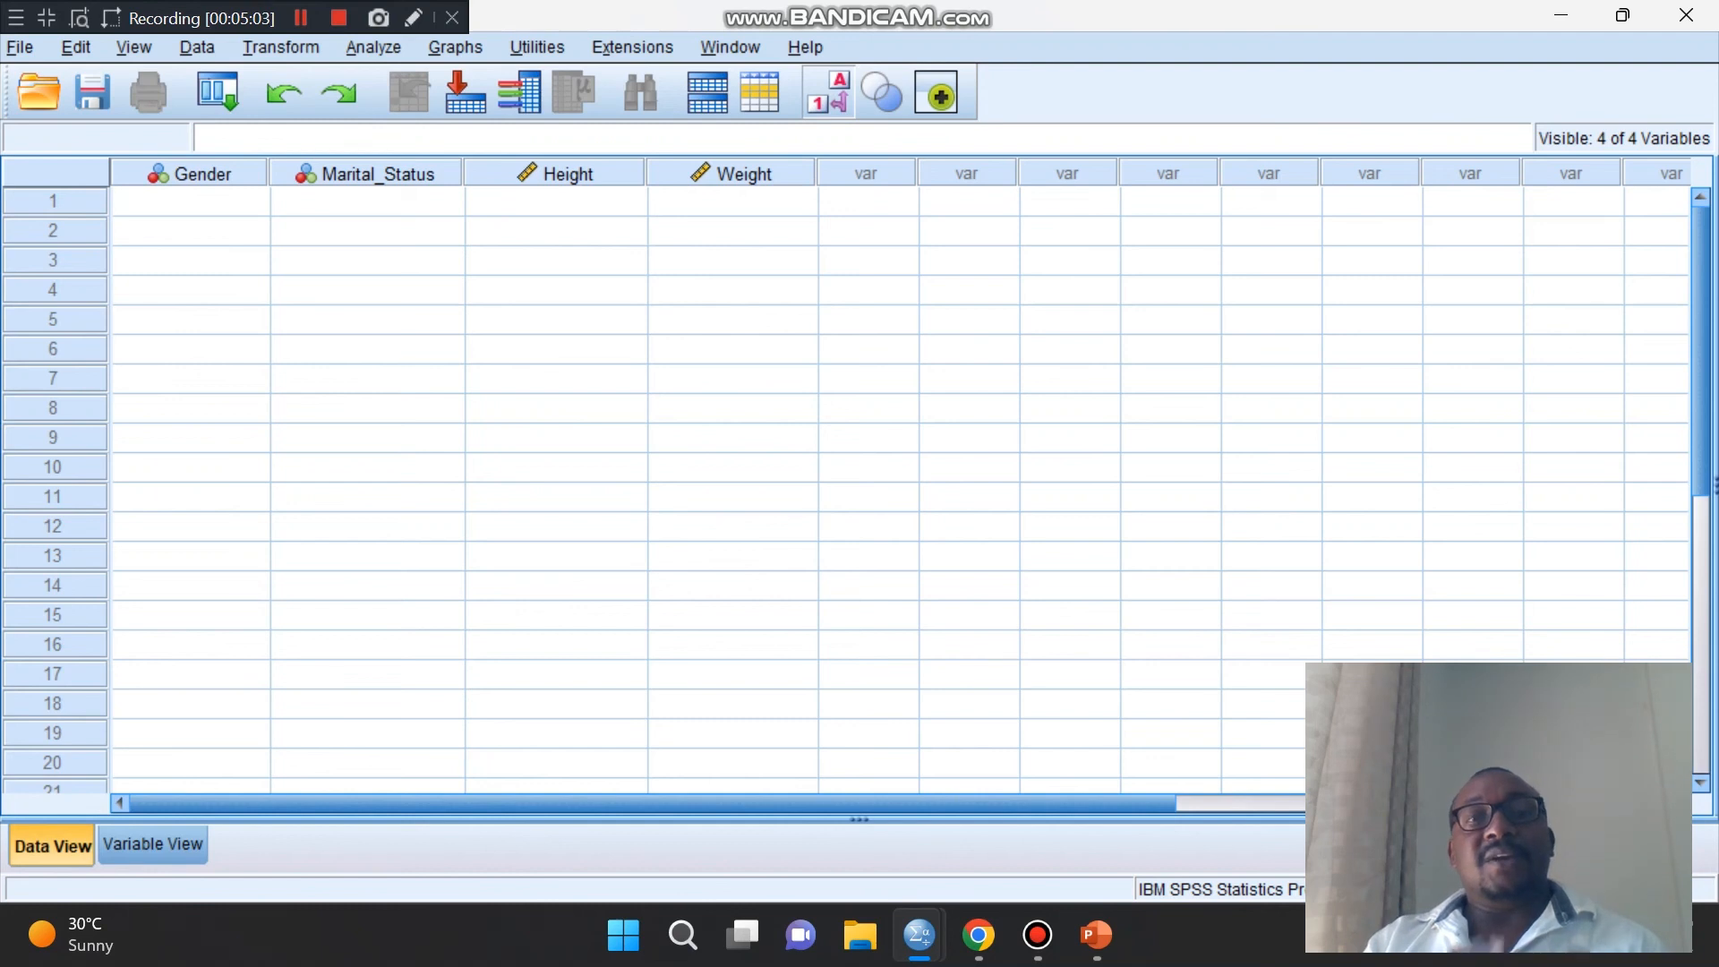
- Enter Male as the Gender of the first case
double_click(191, 201)
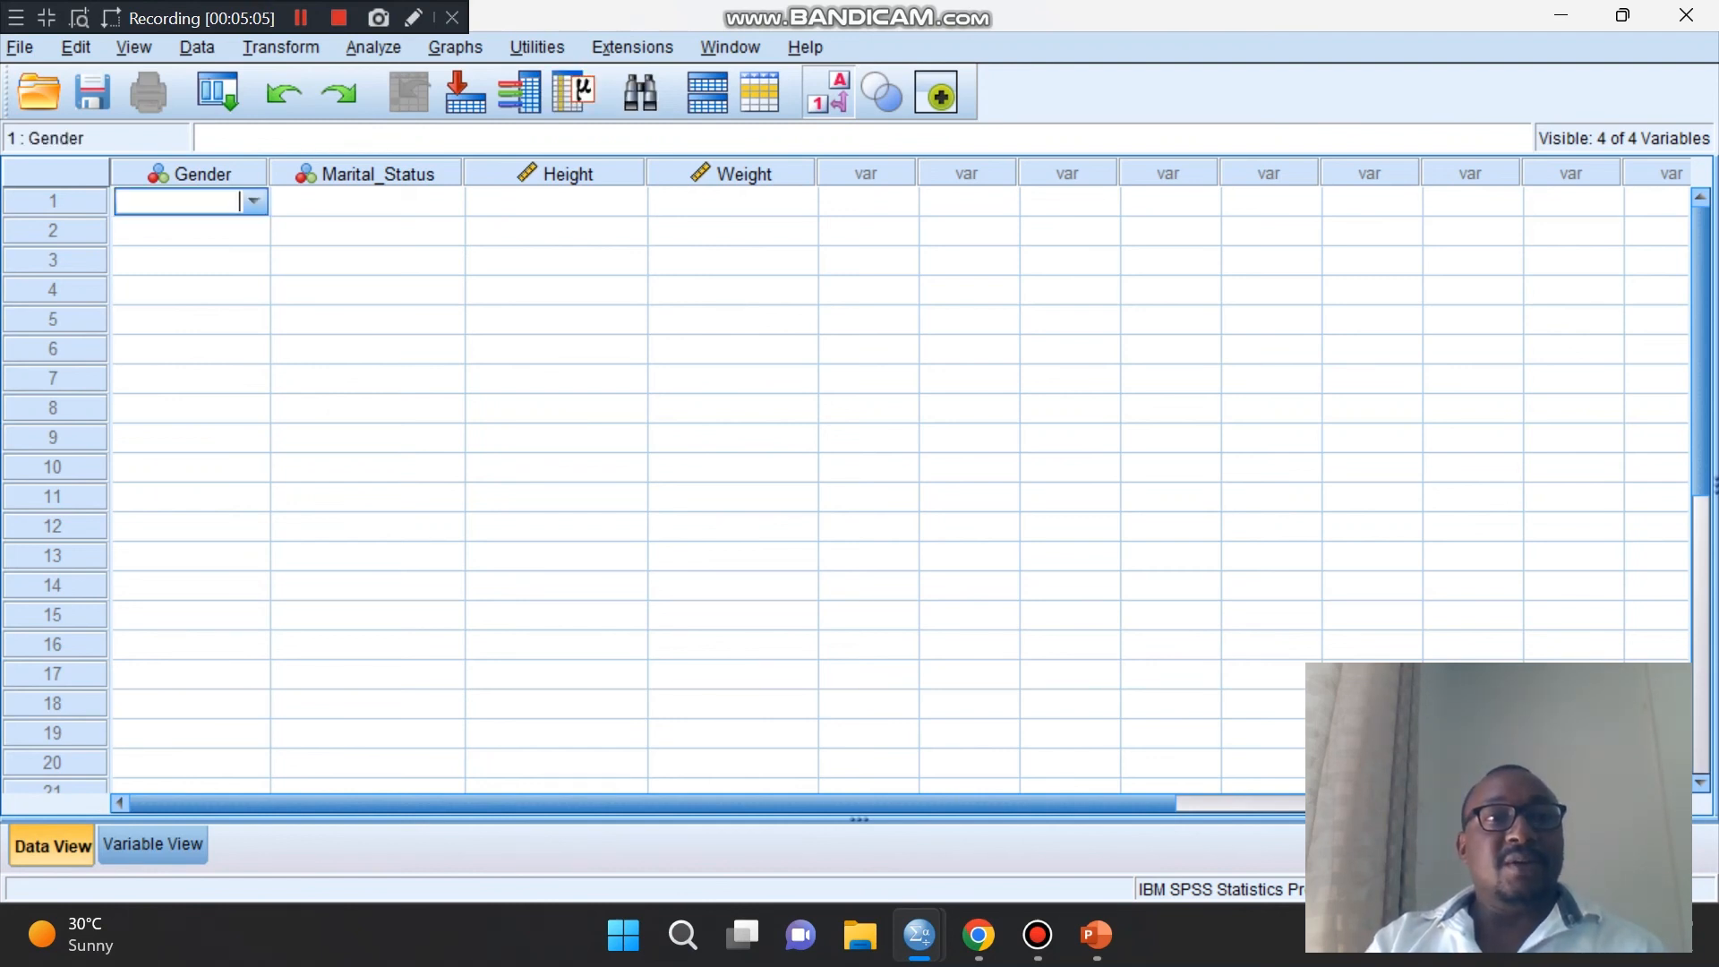
left_click(255, 202)
key("Down")
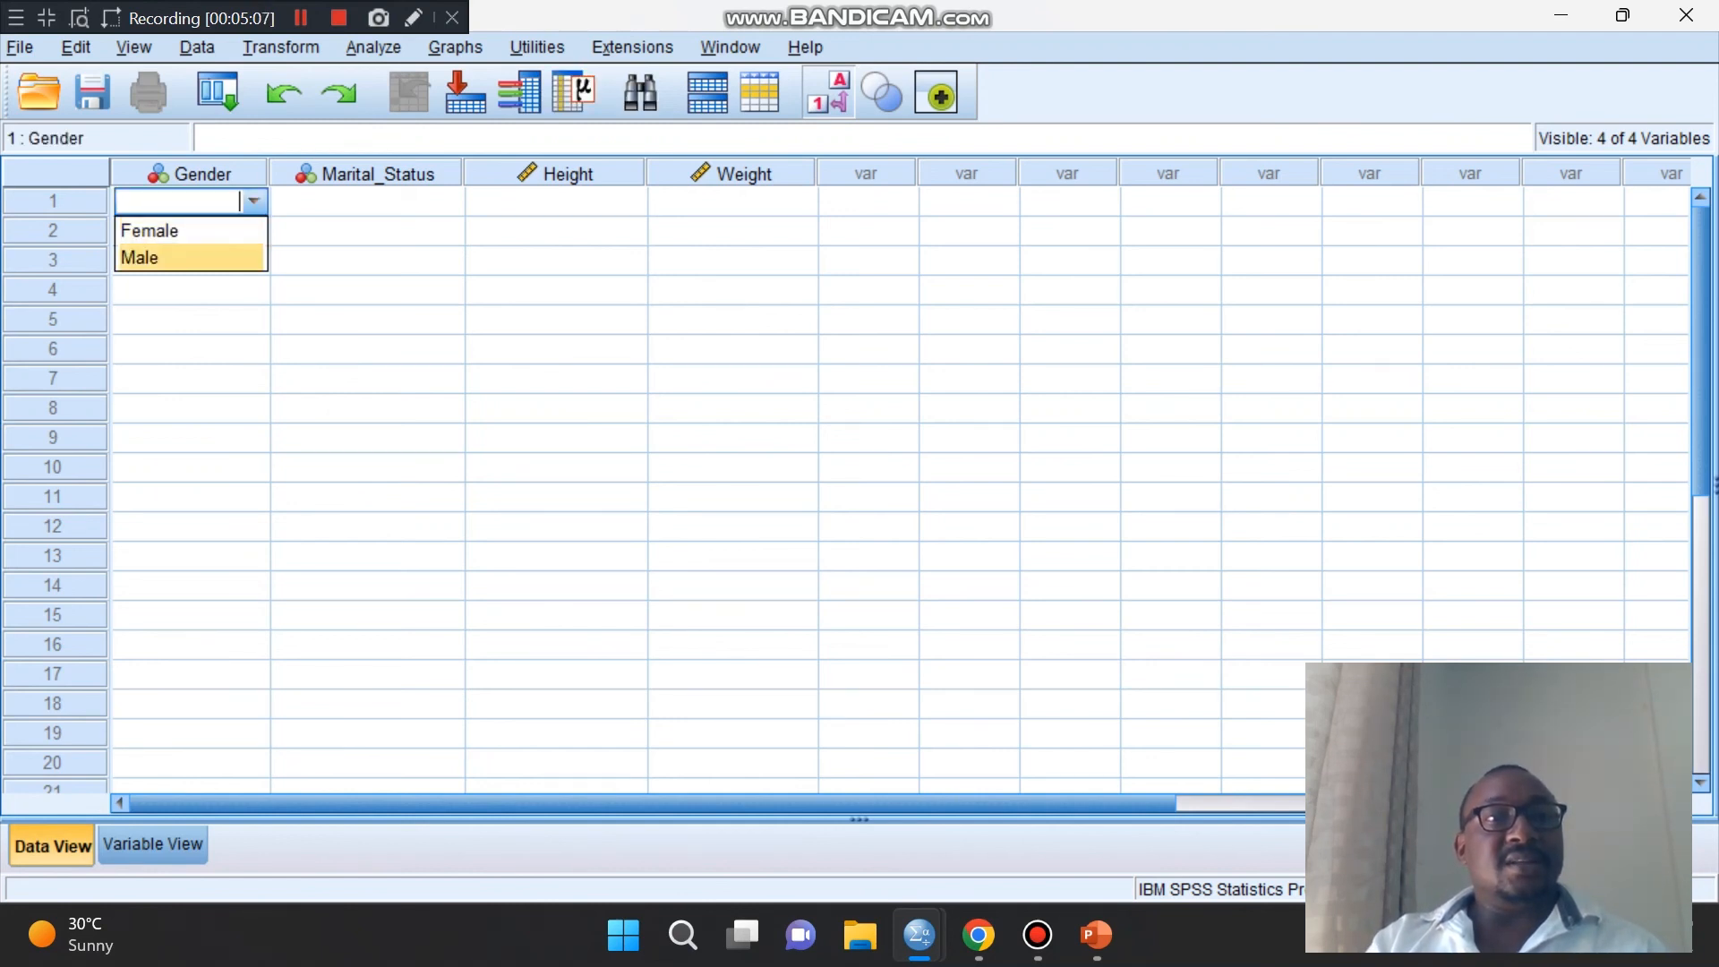
key("Return")
key("Tab")
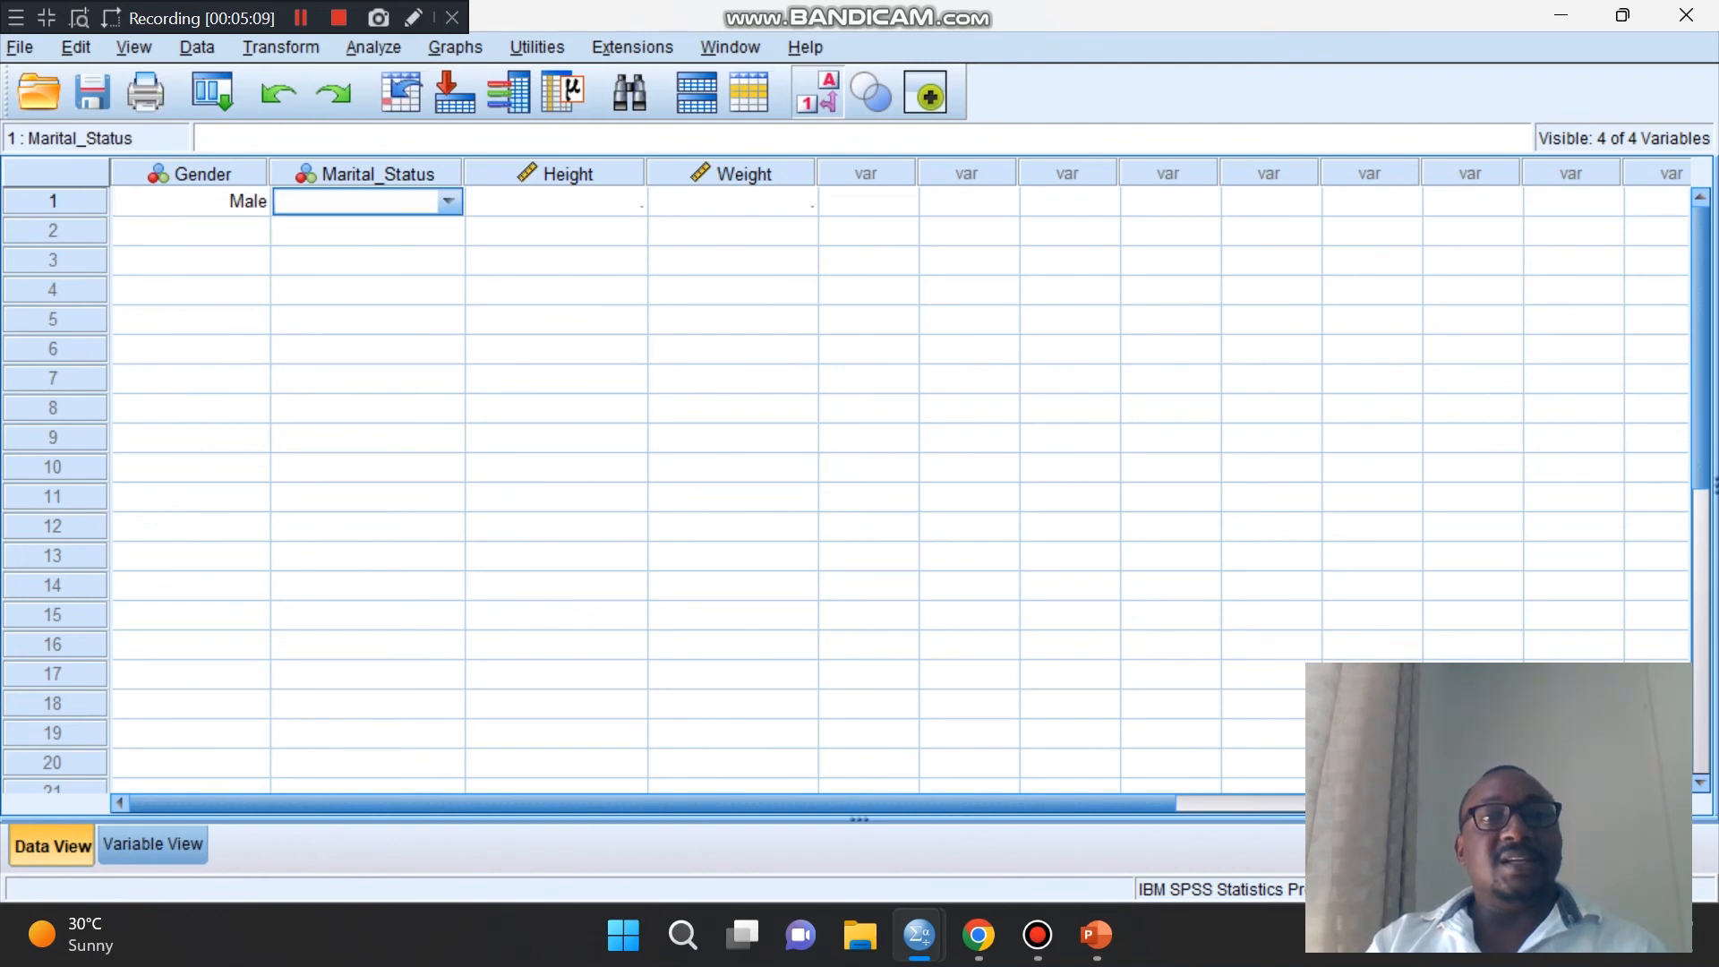
- Enter Married as the Marital_Status of the first case
key("alt+Down")
key("Down")
key("Down")
key("Up")
key("Up")
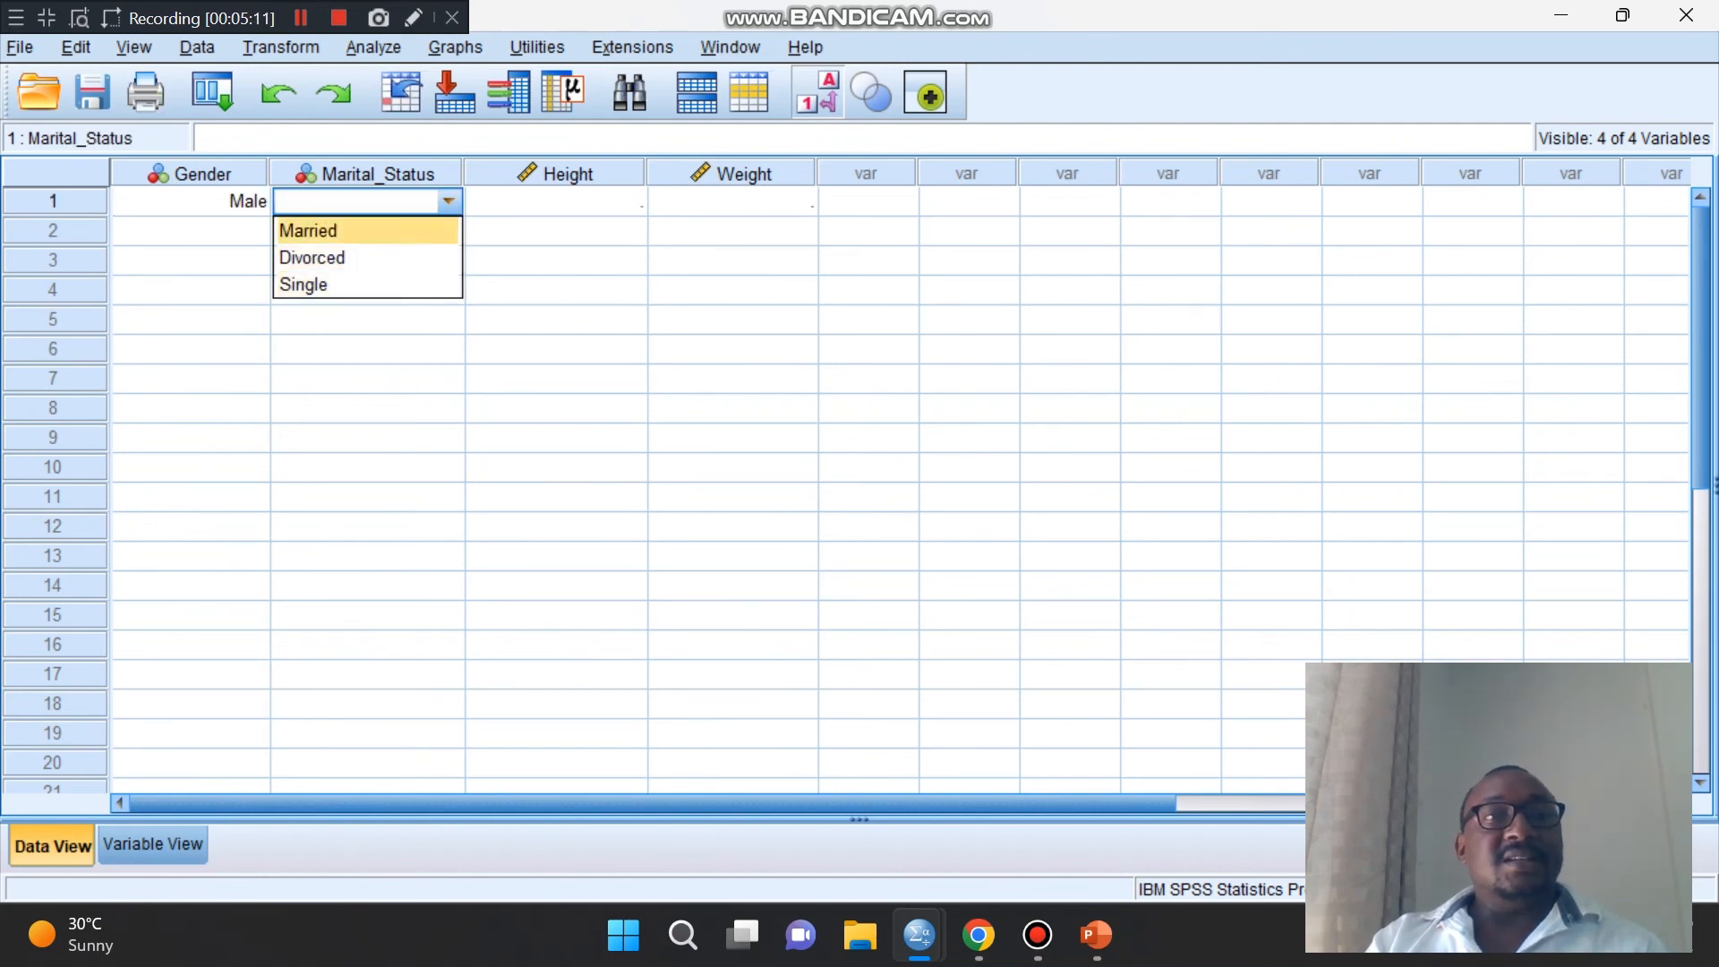
key("Return")
key("Return")
- Enter 67 as the Height of the first case
left_click(556, 201)
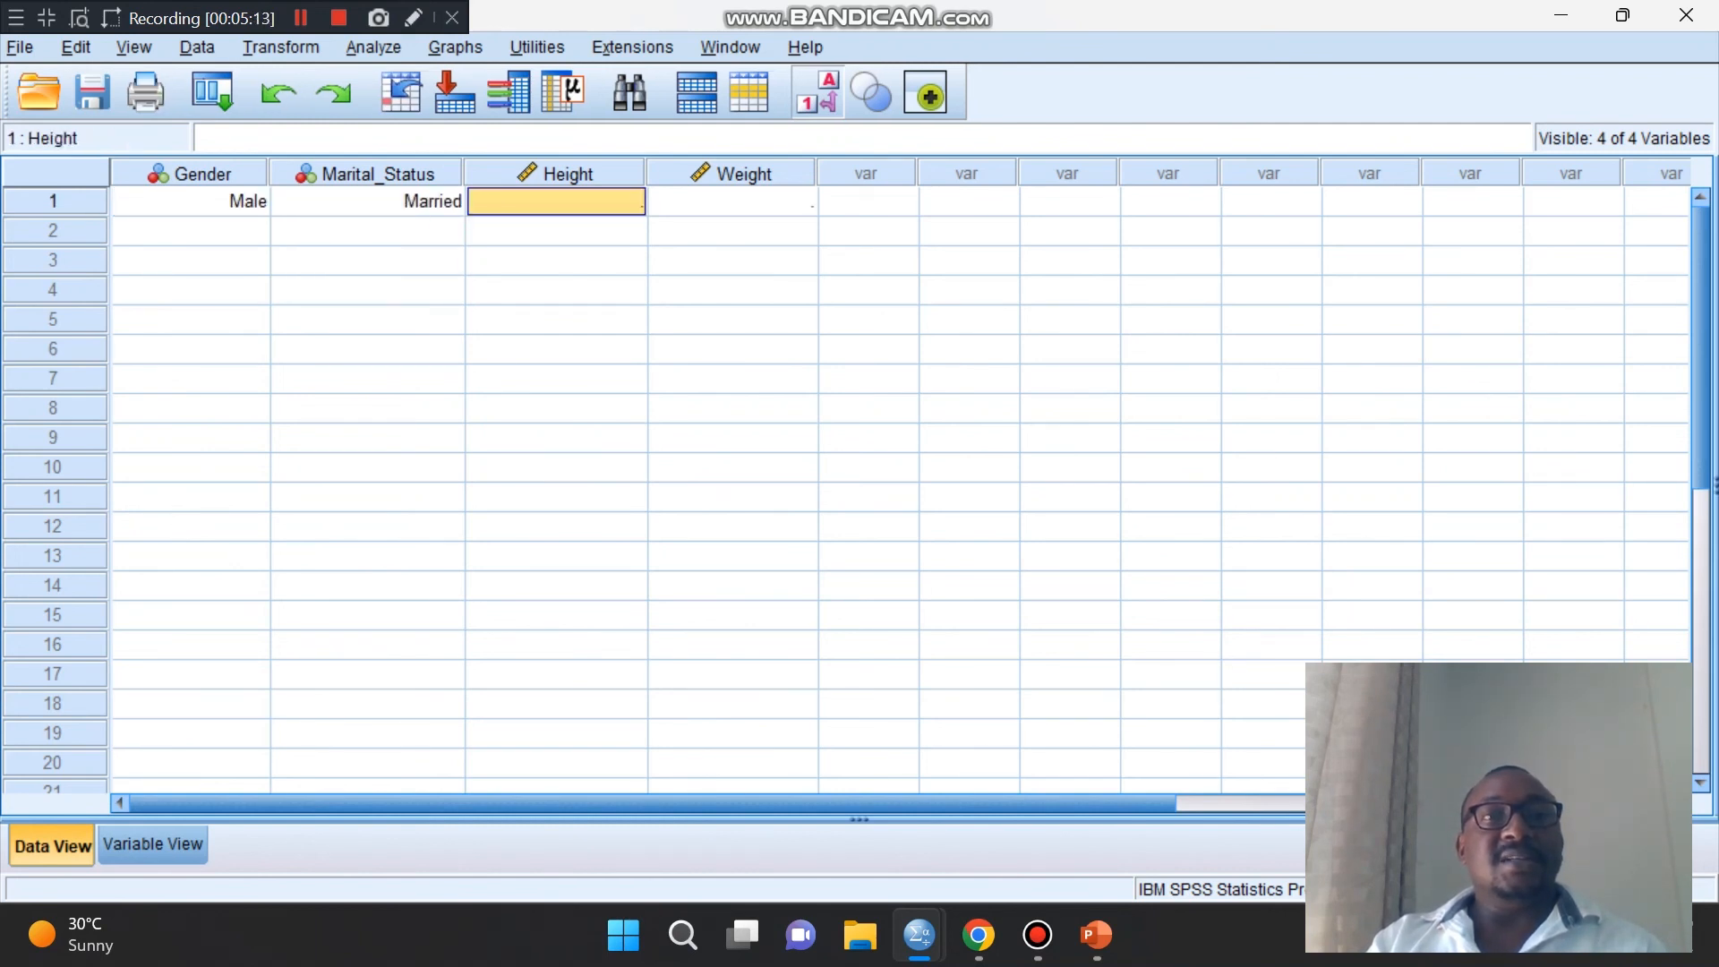
key("F2")
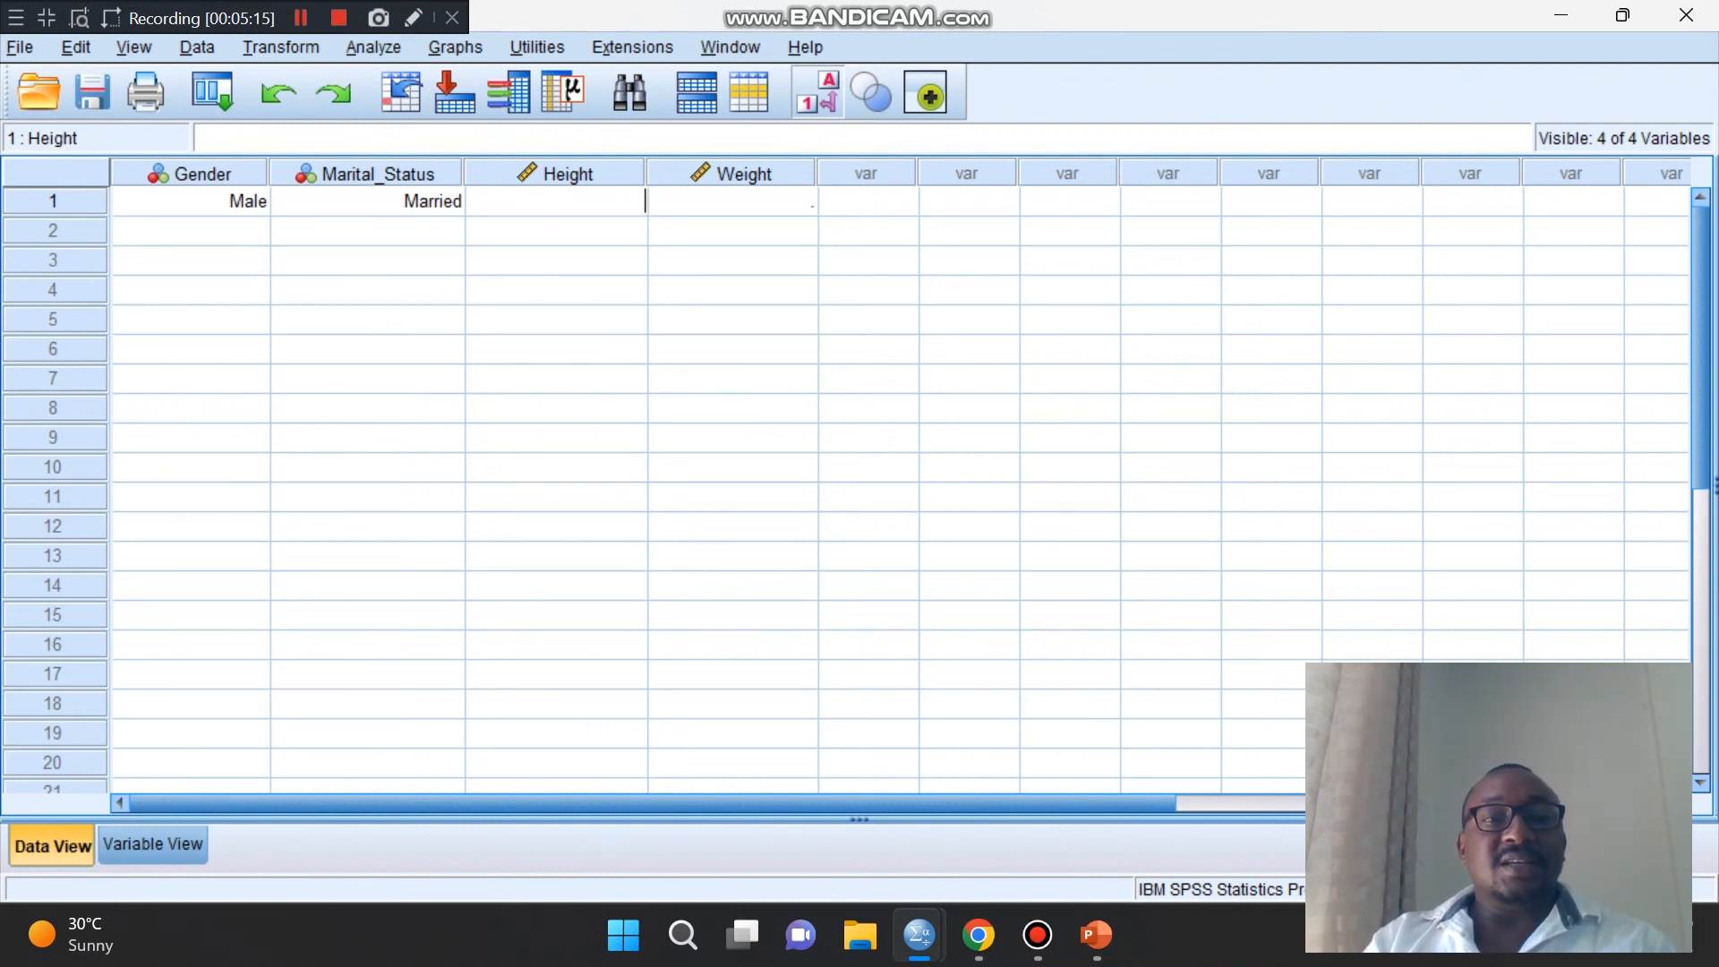
type("67")
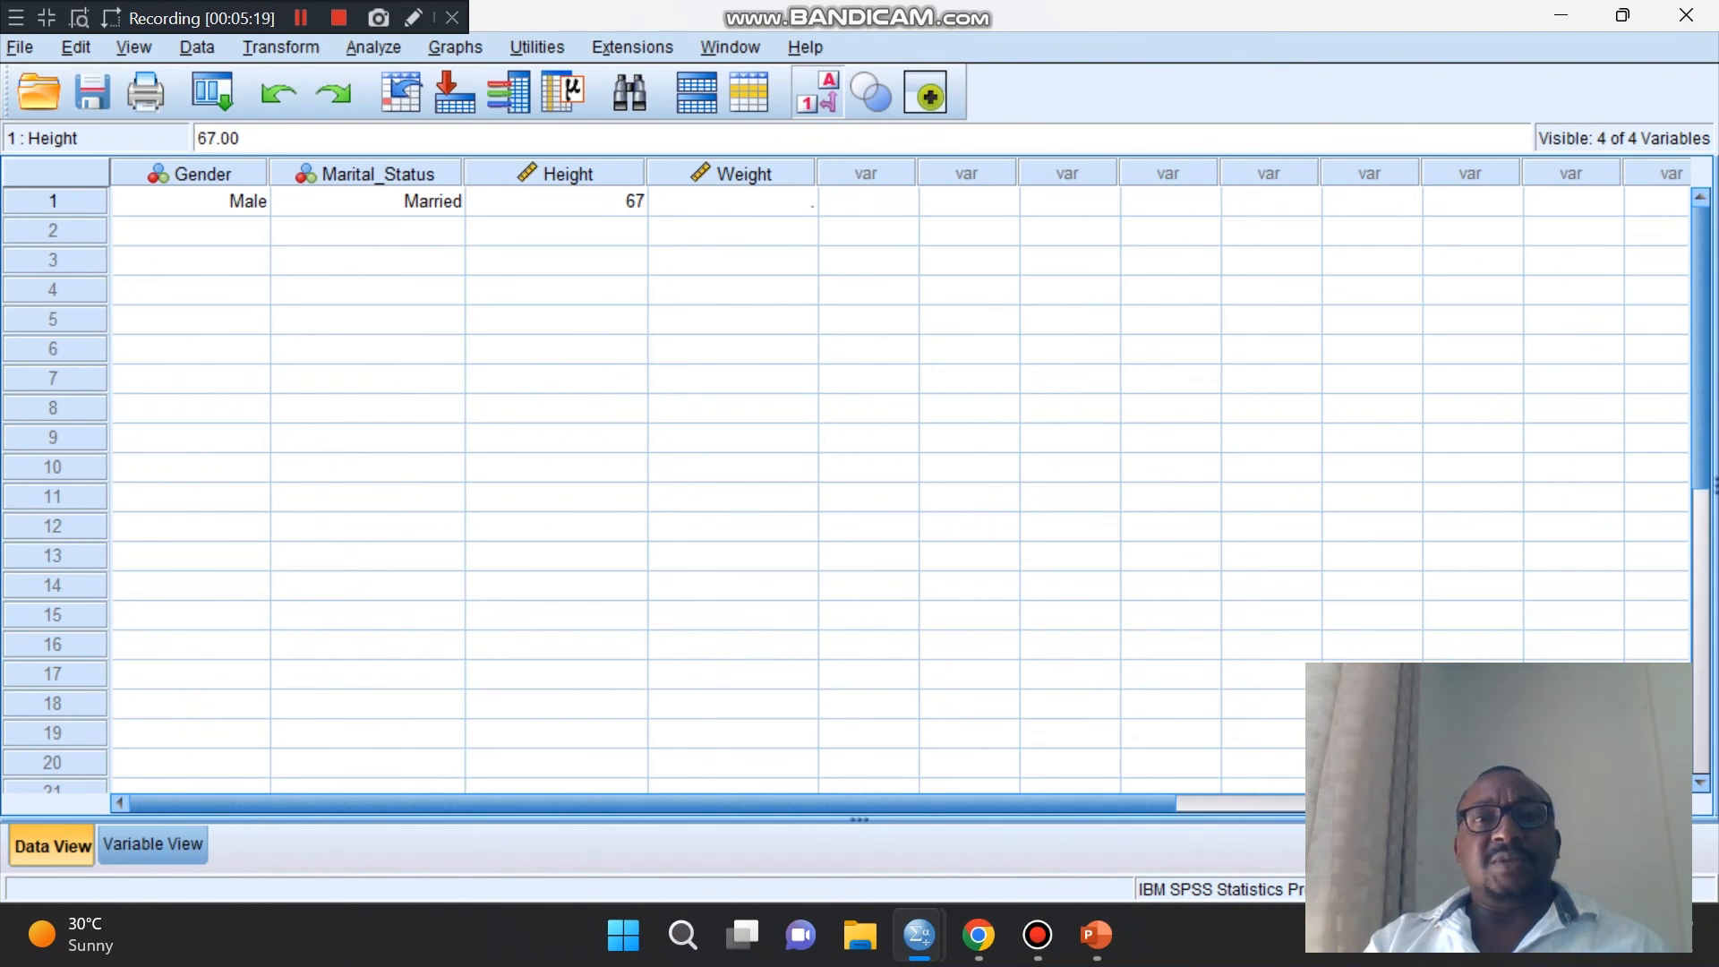
key("Tab")
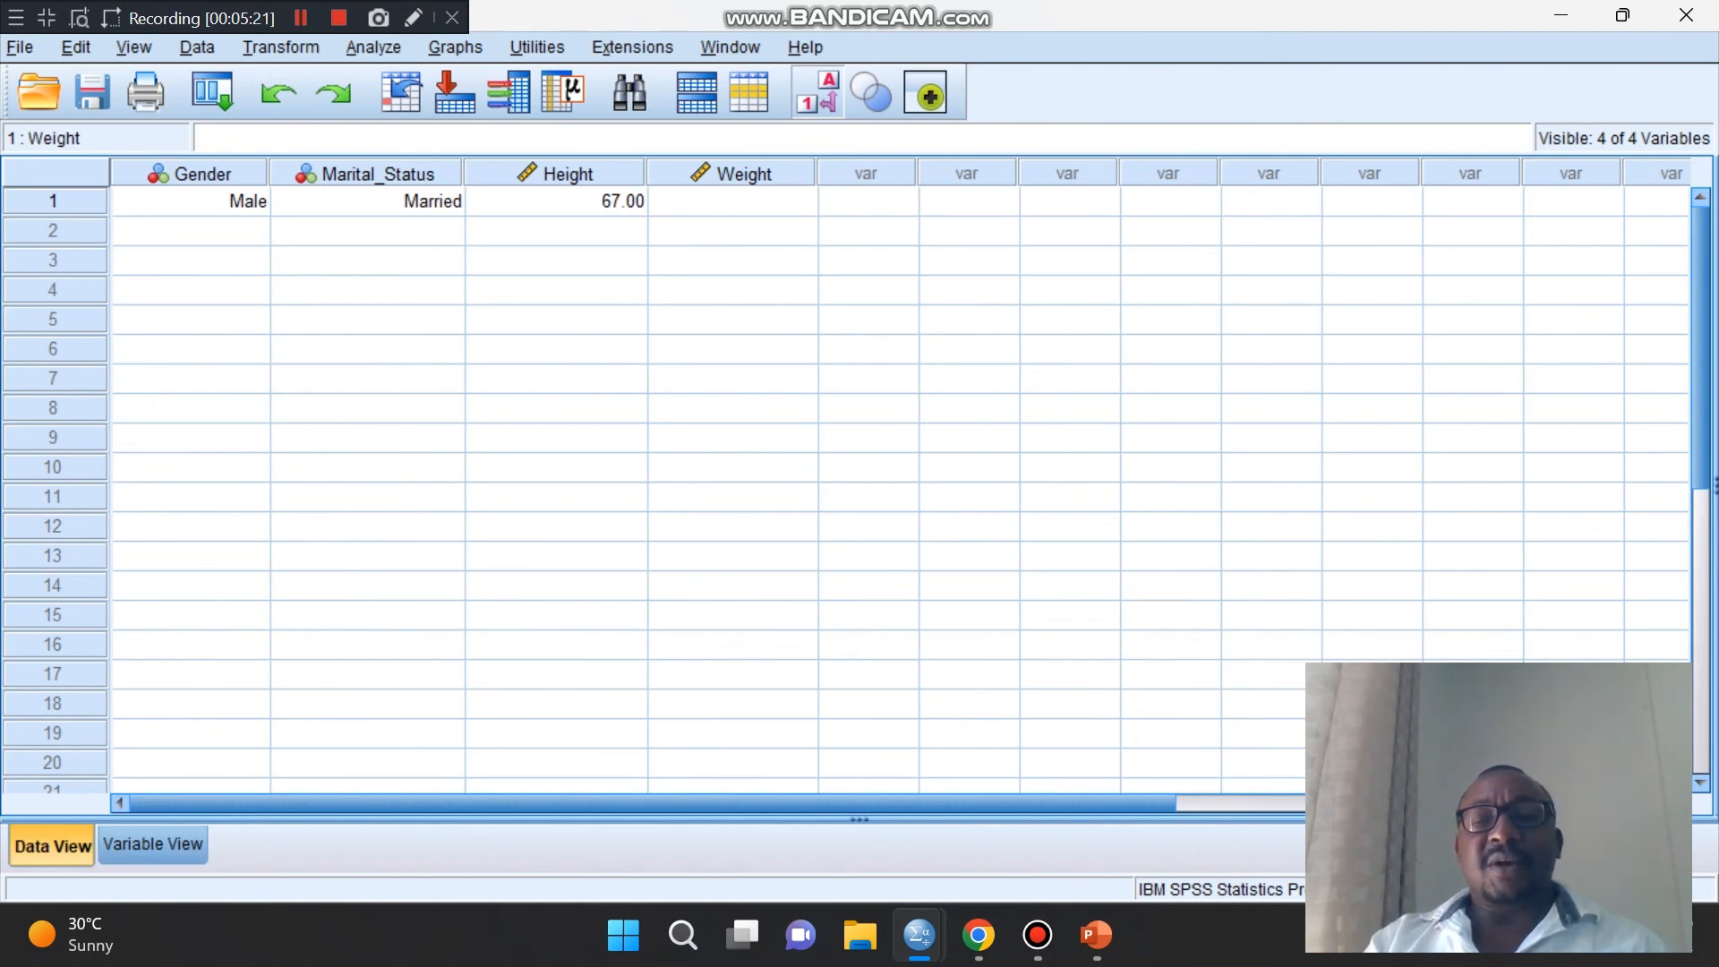
- Enter 75 as the Weight of the first case
type("8")
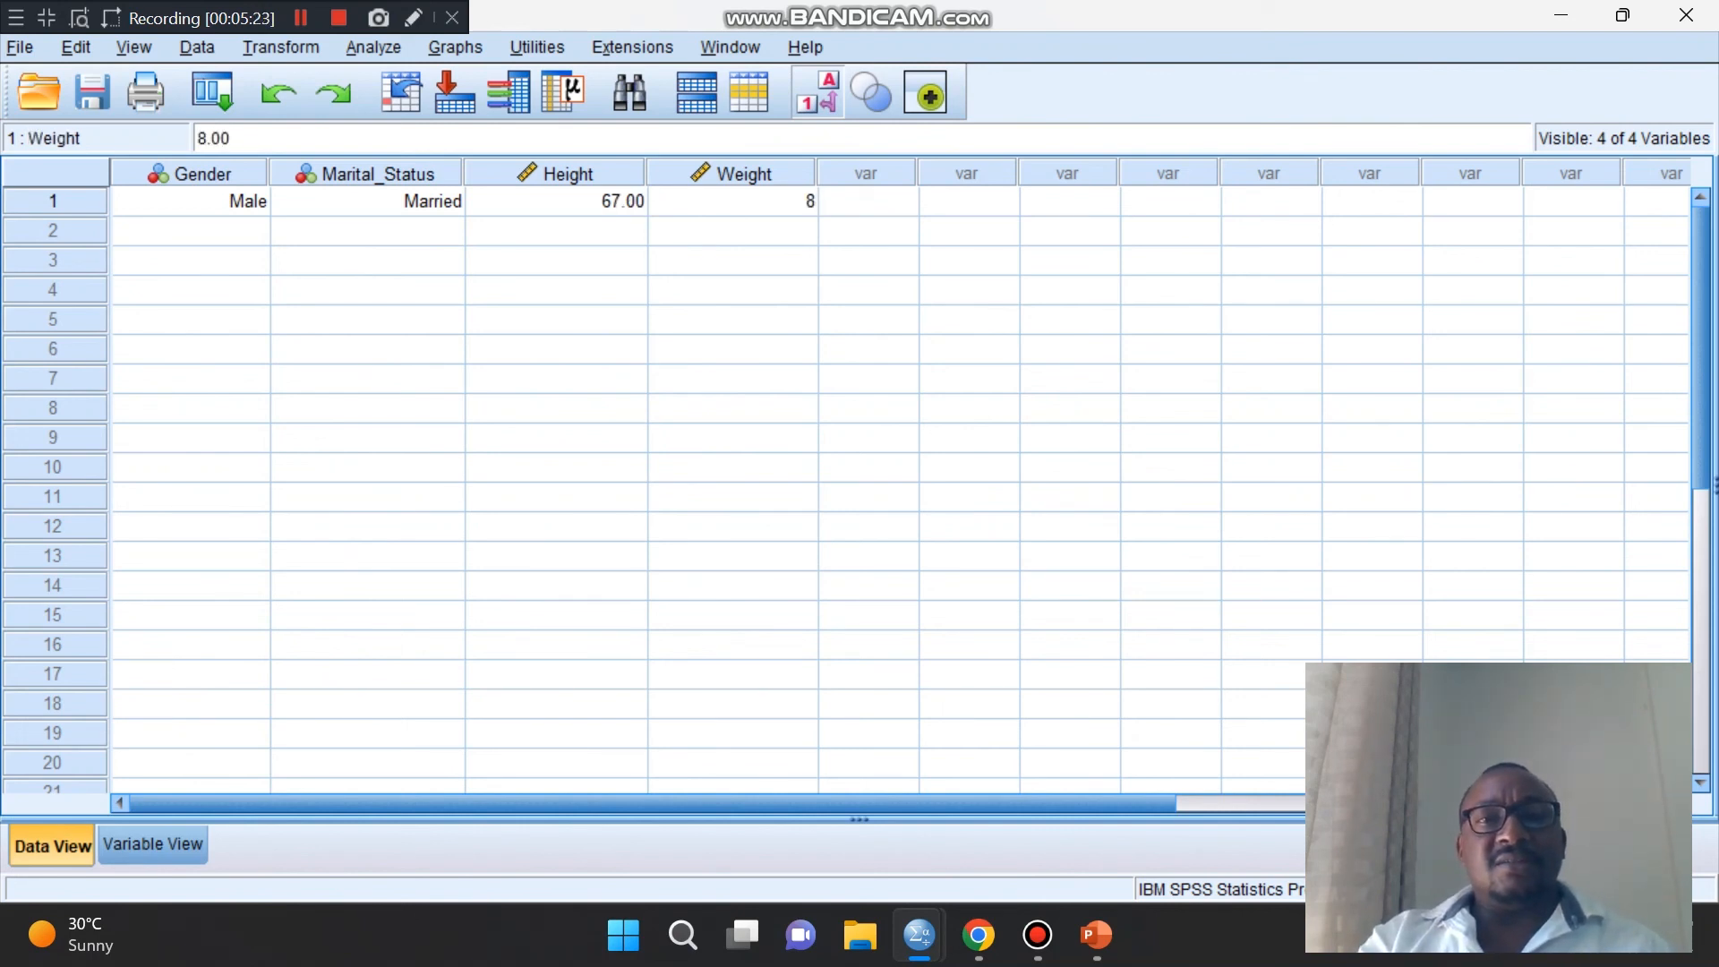
key("BackSpace")
type("6")
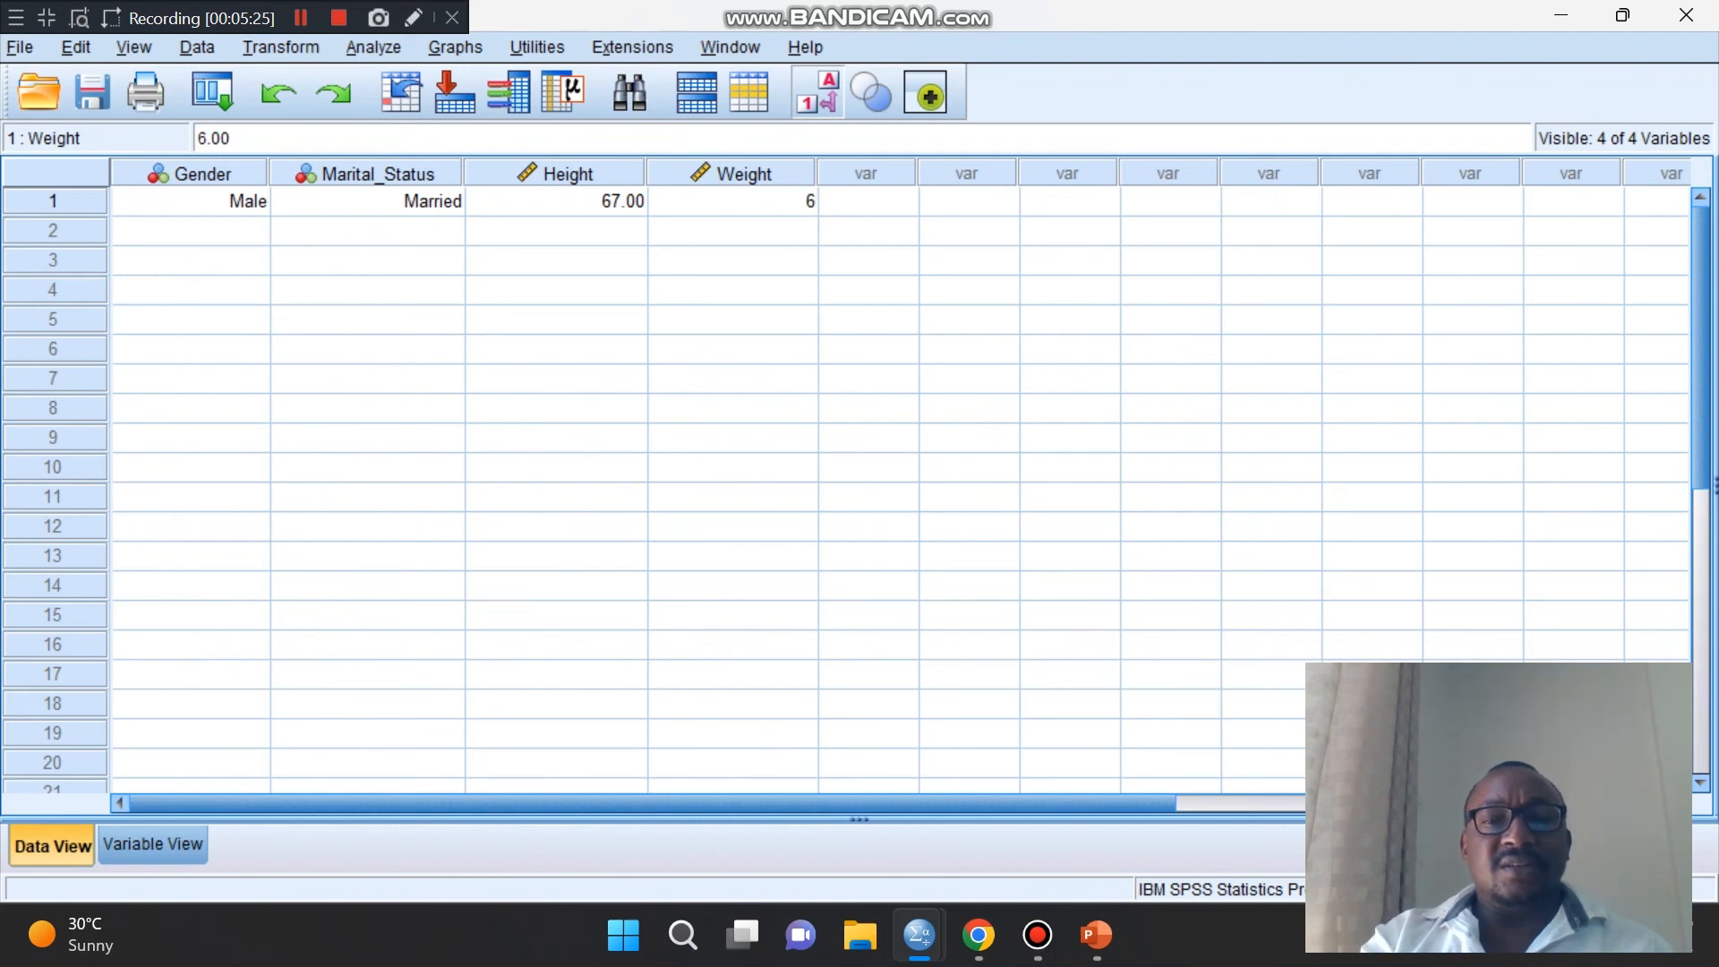
key("BackSpace")
type("75")
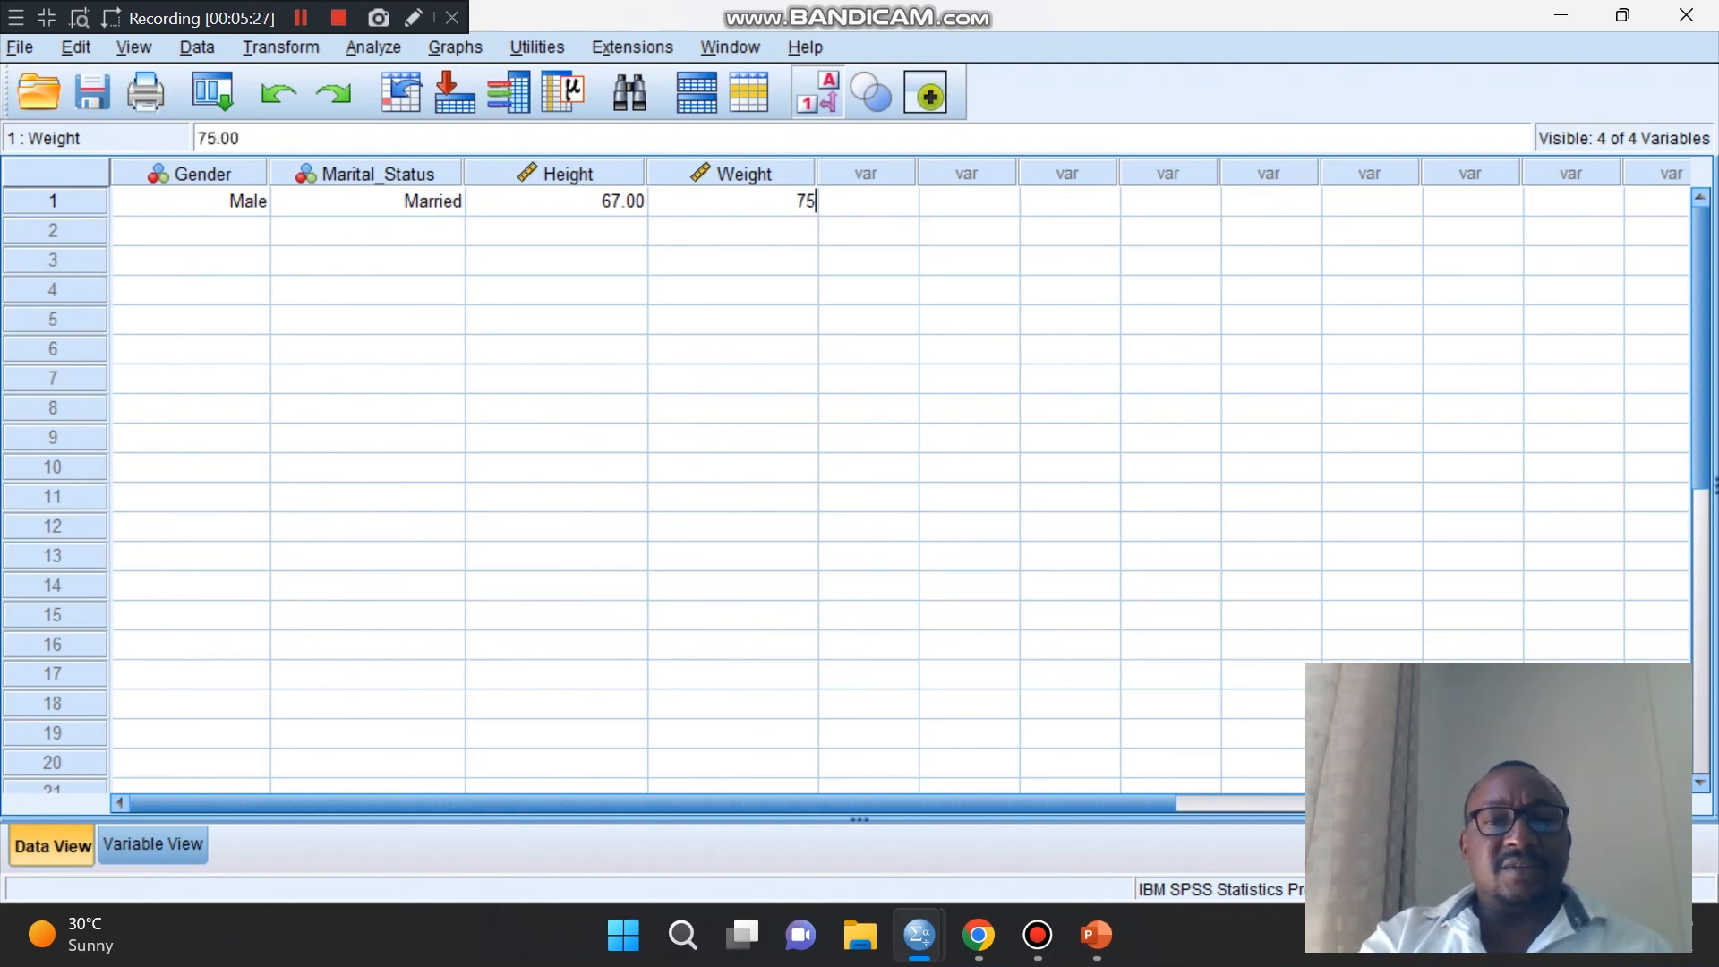
key("Tab")
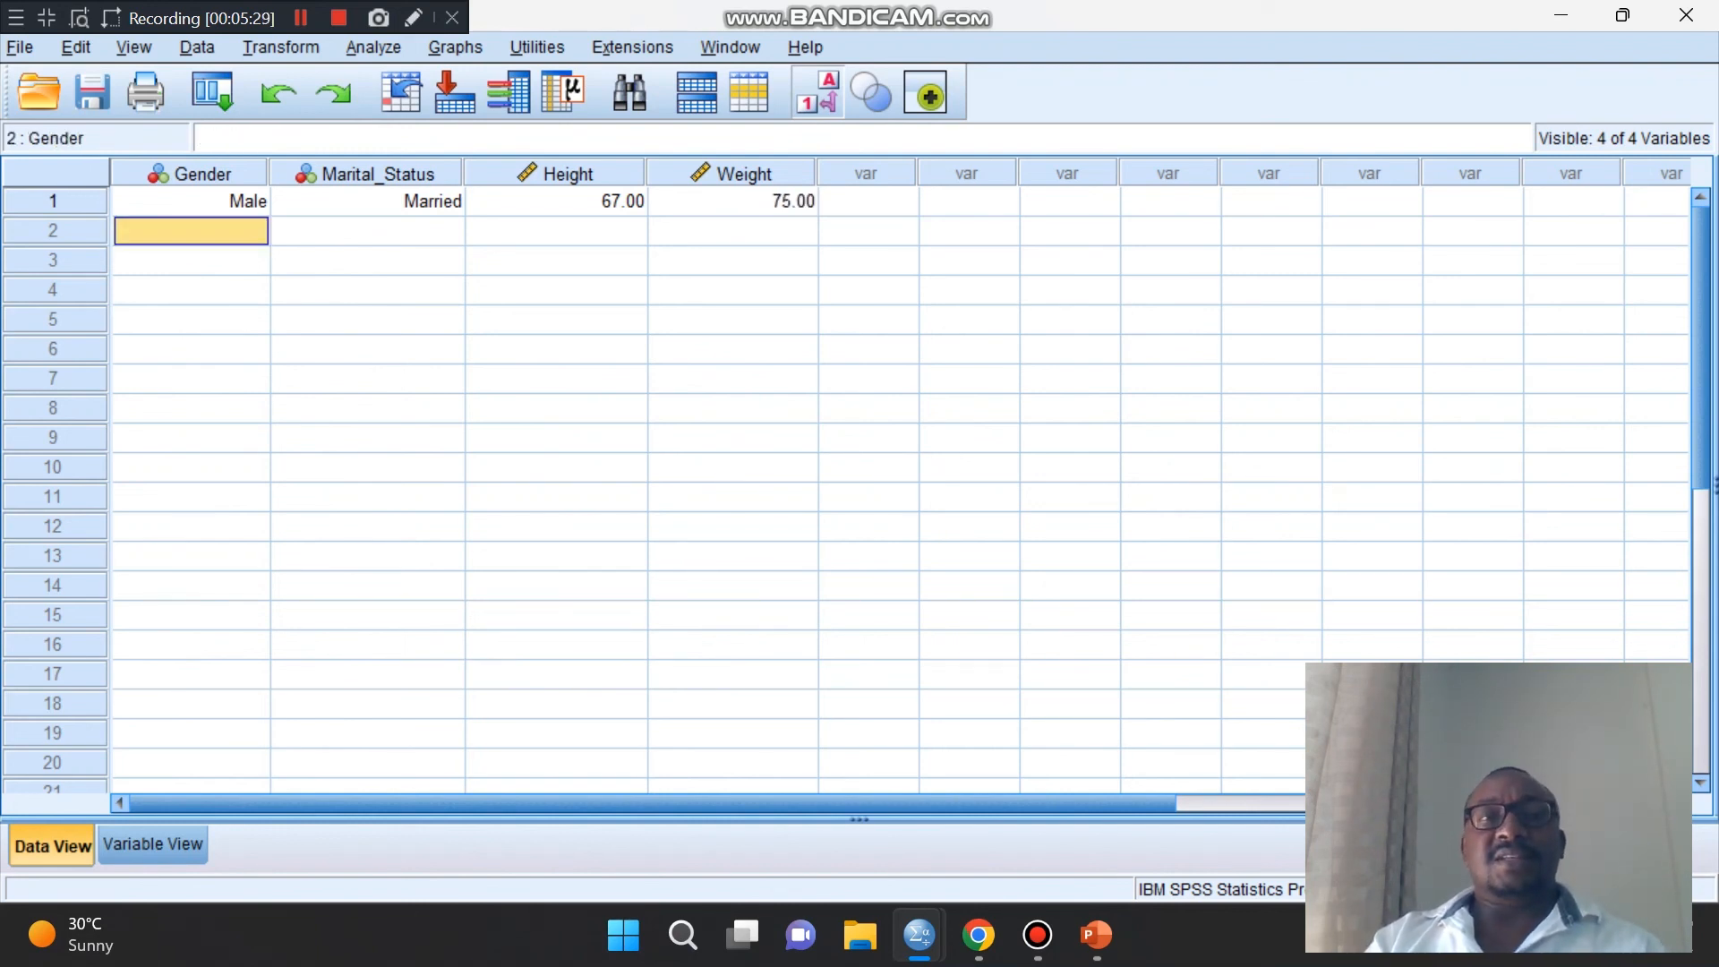
- Enter Female as the Gender of the second case
left_click(254, 231)
left_click(254, 231)
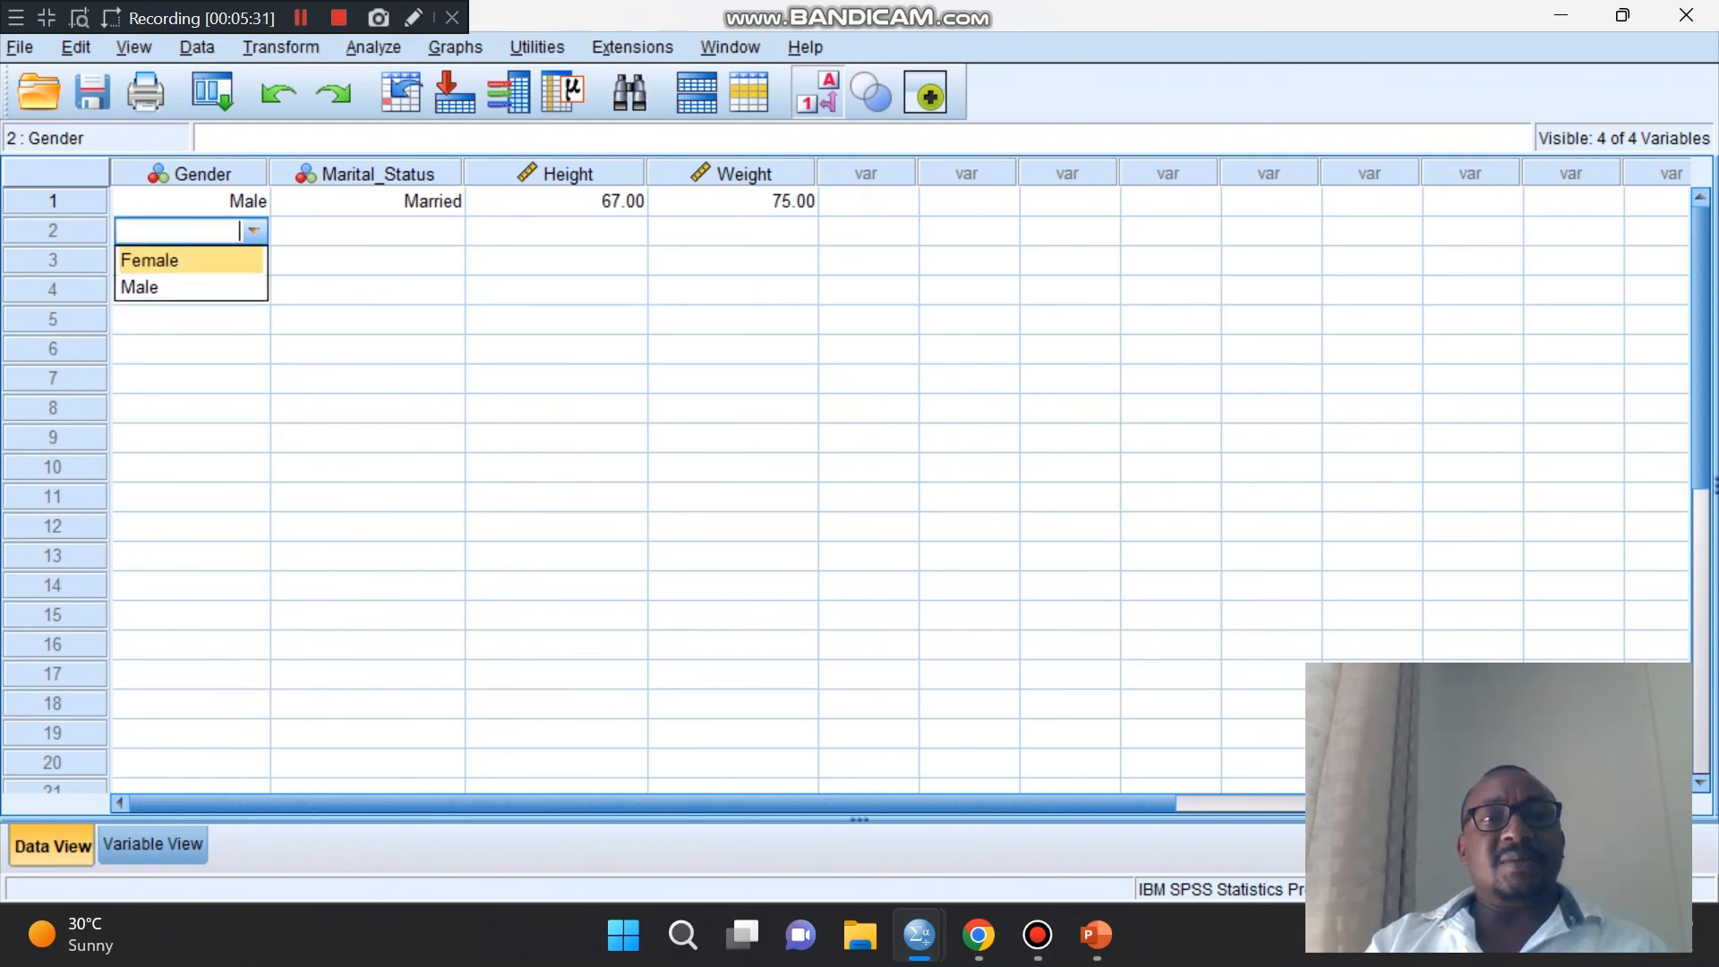
left_click(254, 231)
left_click(255, 231)
left_click(179, 260)
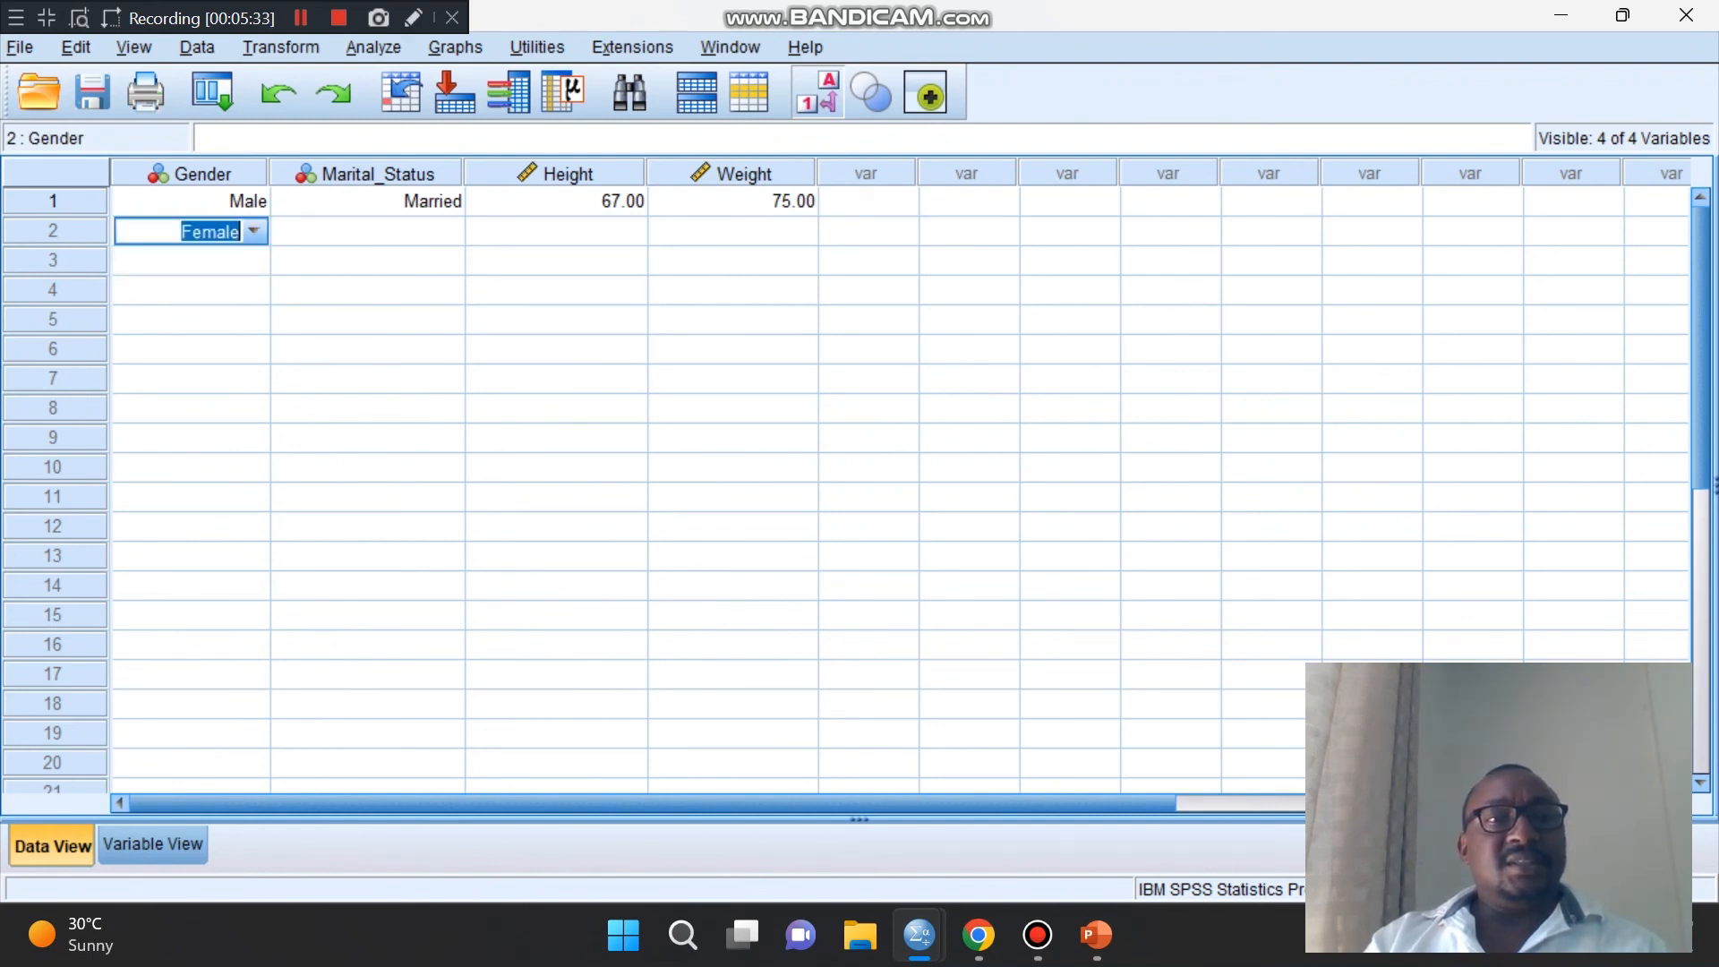
left_click(179, 259)
- Enter Married as the Marital_Status of the second case
double_click(448, 231)
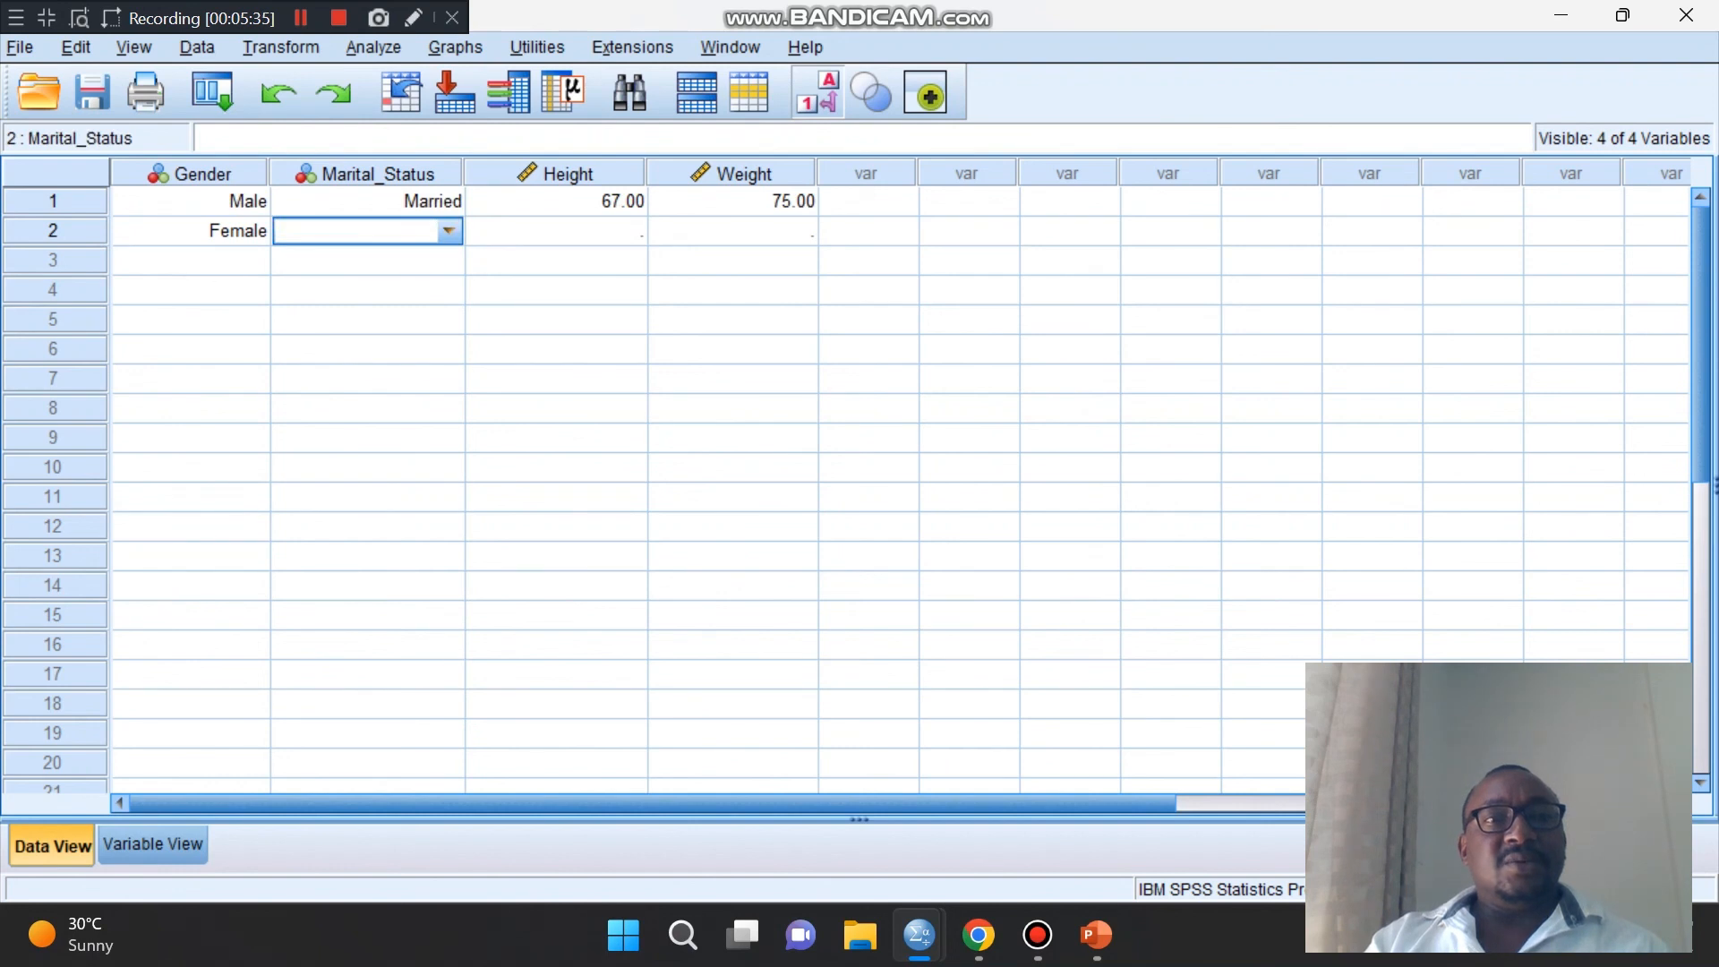
left_click(448, 231)
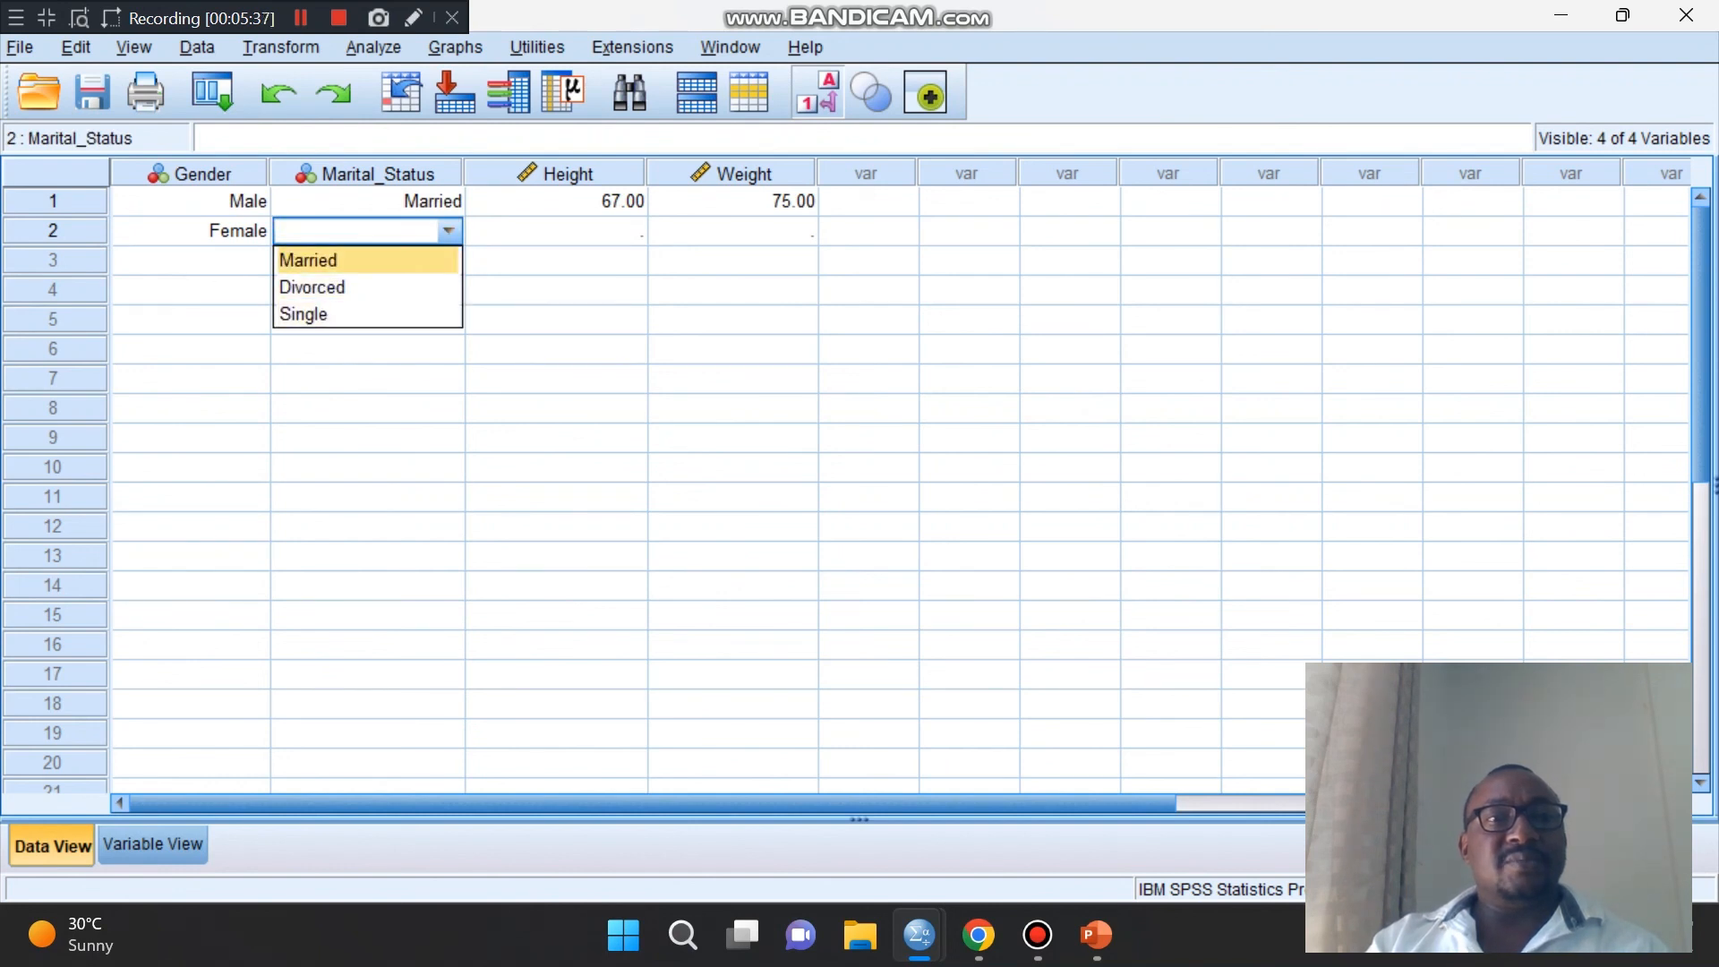
left_click(358, 261)
left_click(643, 202)
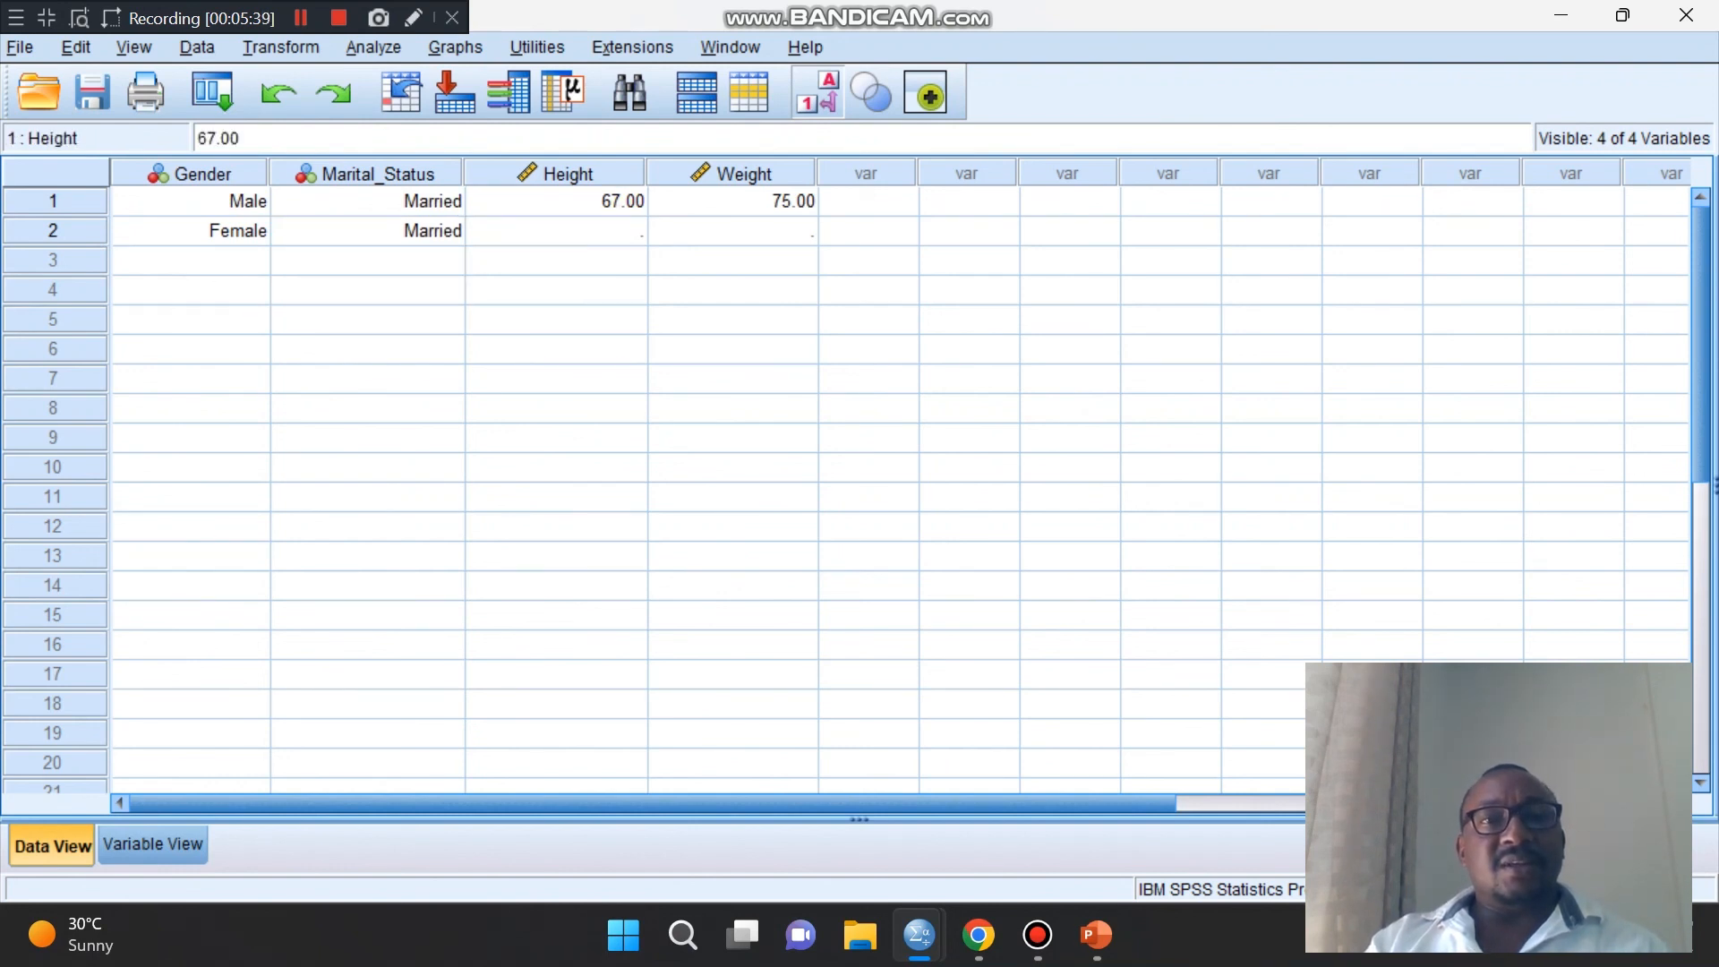
- Enter 56 as the Height and 67 as the Weight of the second case
left_click(645, 231)
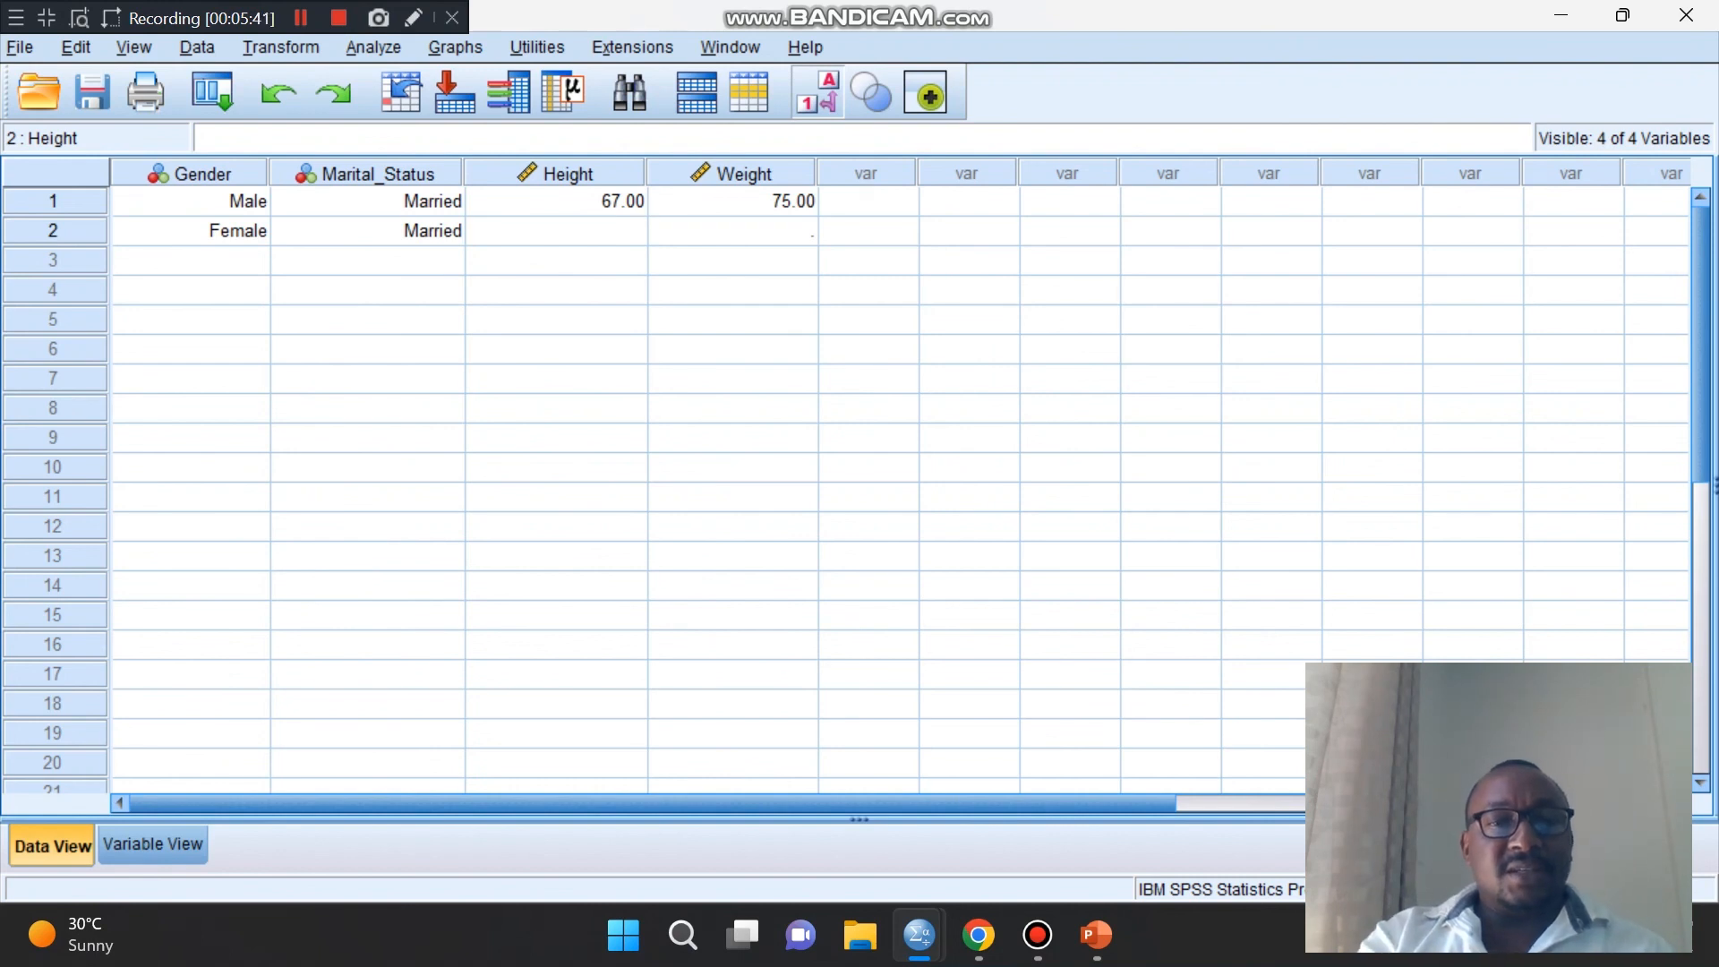
type("56")
key("Tab")
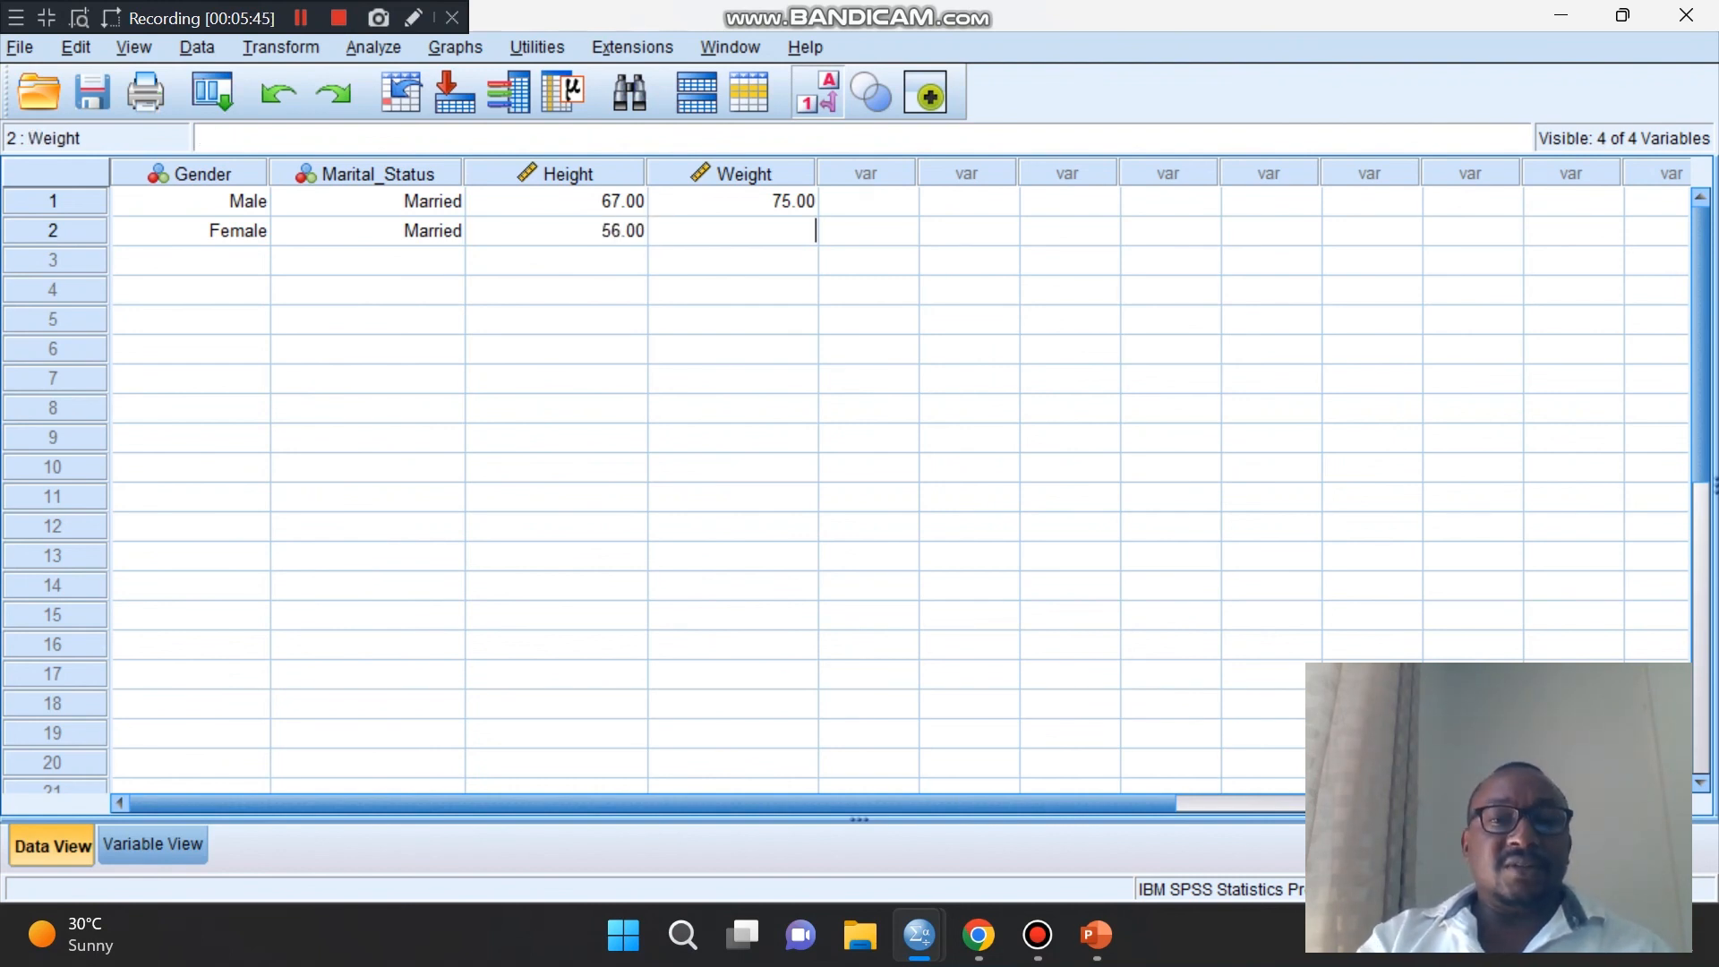
type("67")
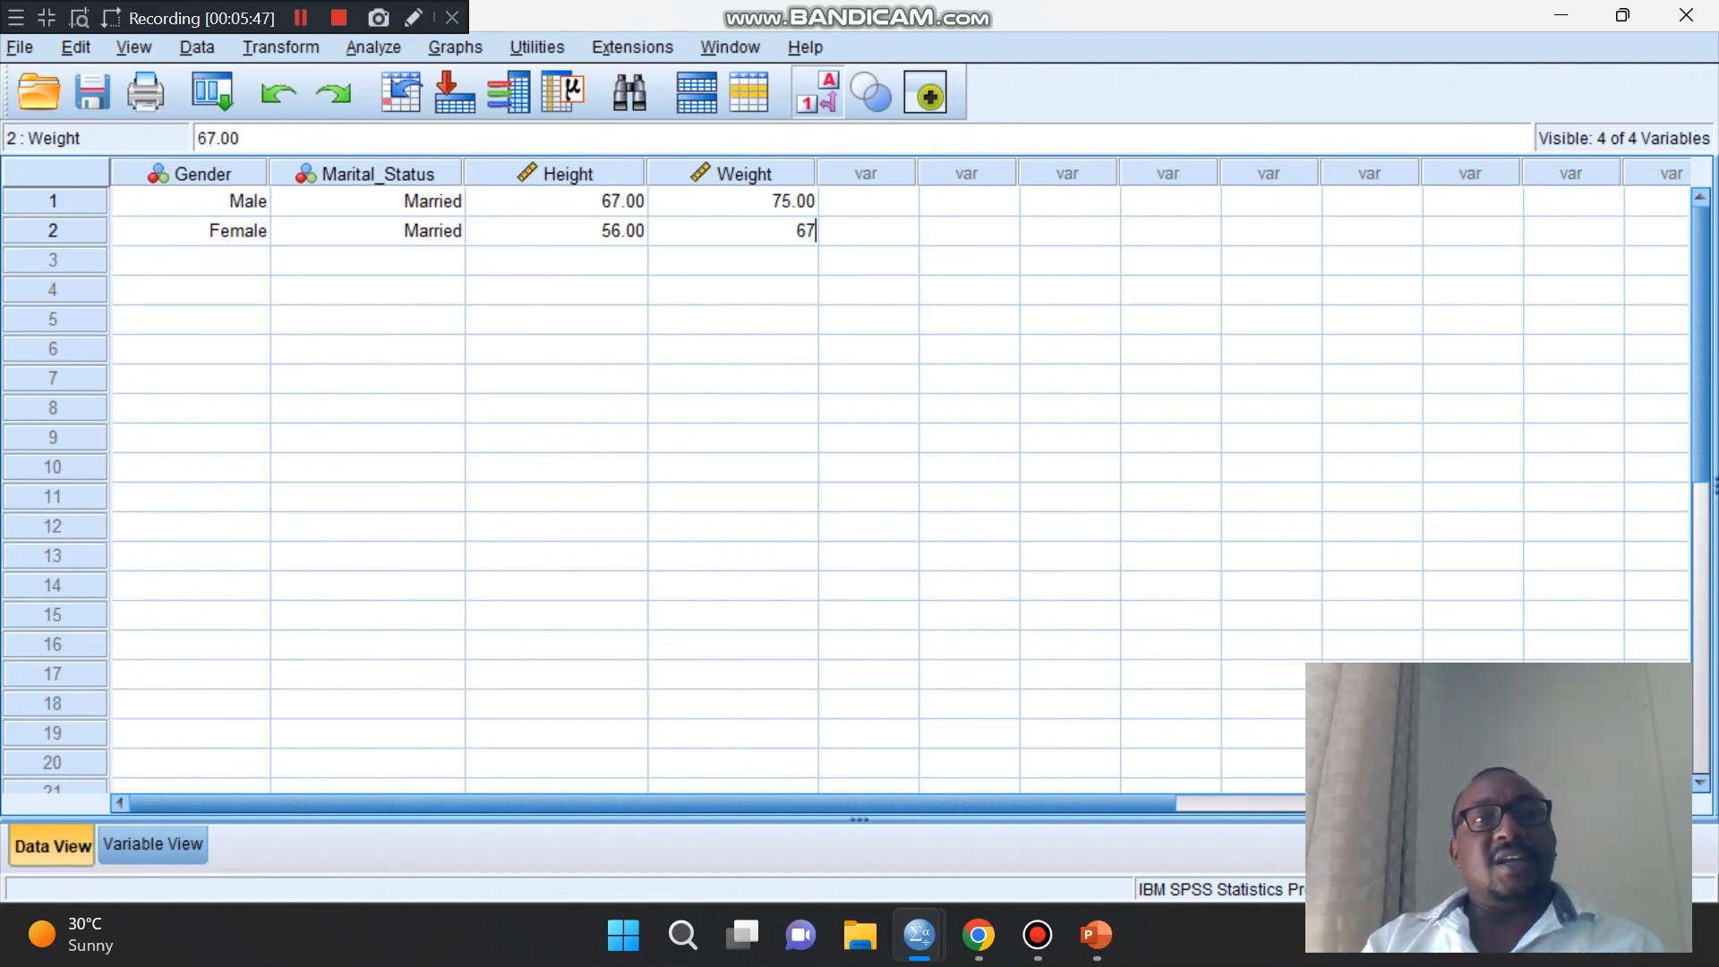
key("Return")
- Enter Female as the Gender and Single as the Marital_Status of the third case
left_click(254, 261)
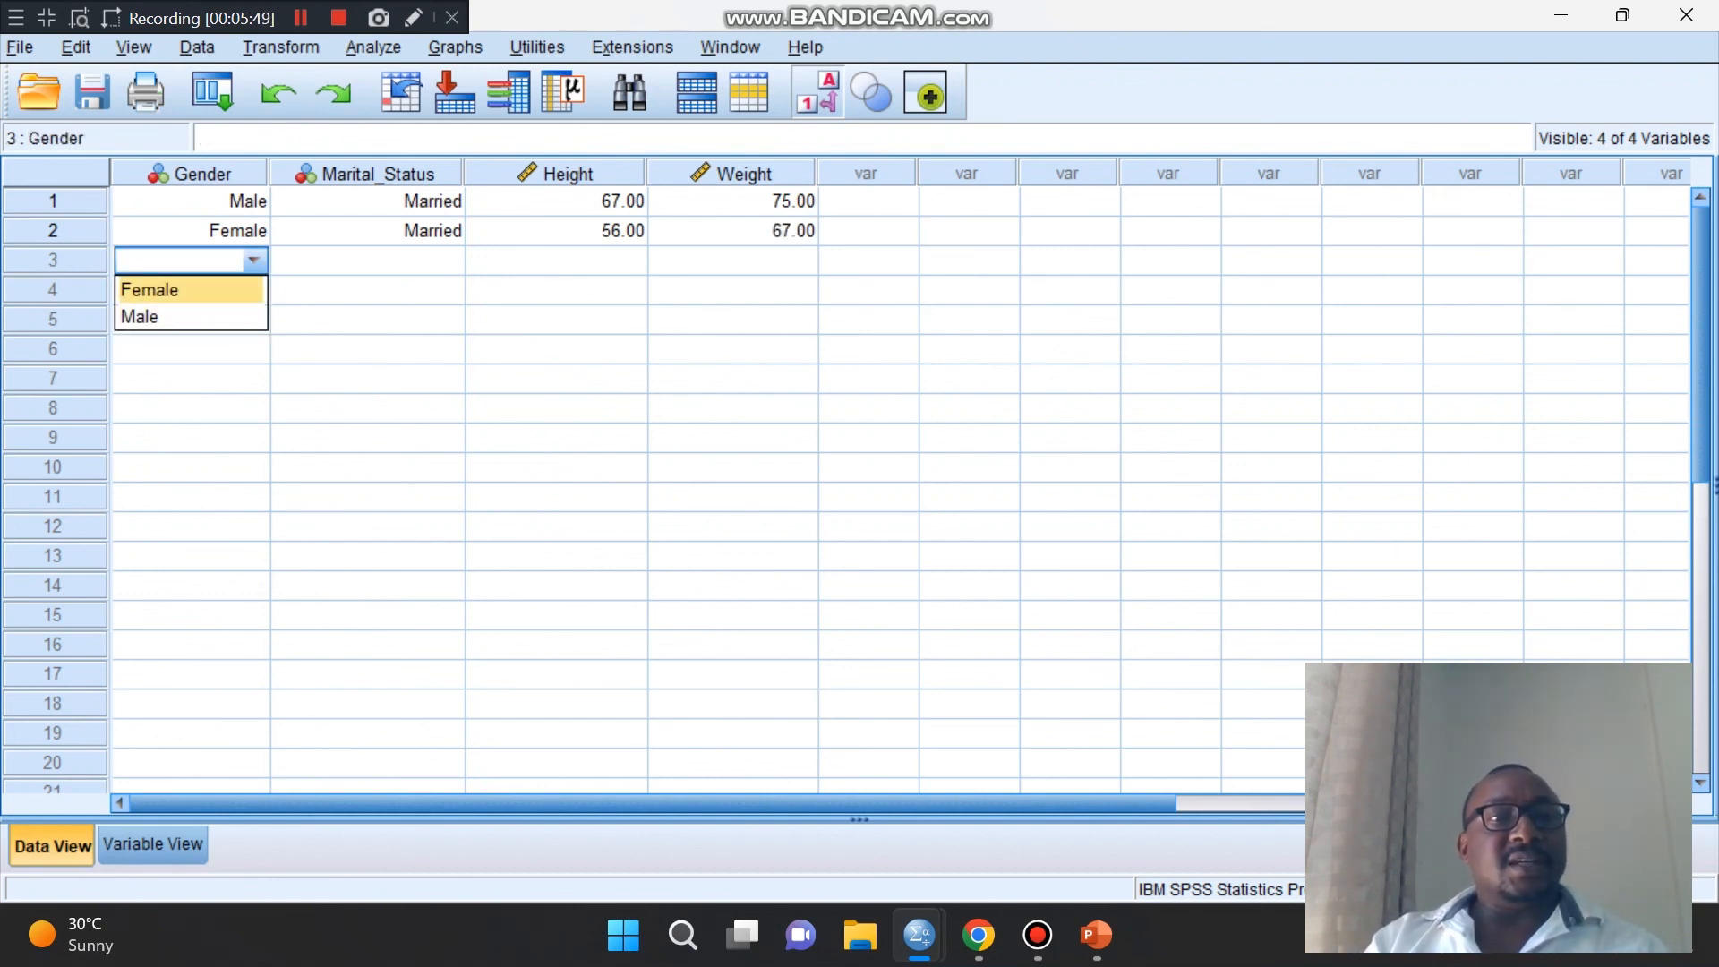
left_click(190, 290)
left_click(367, 260)
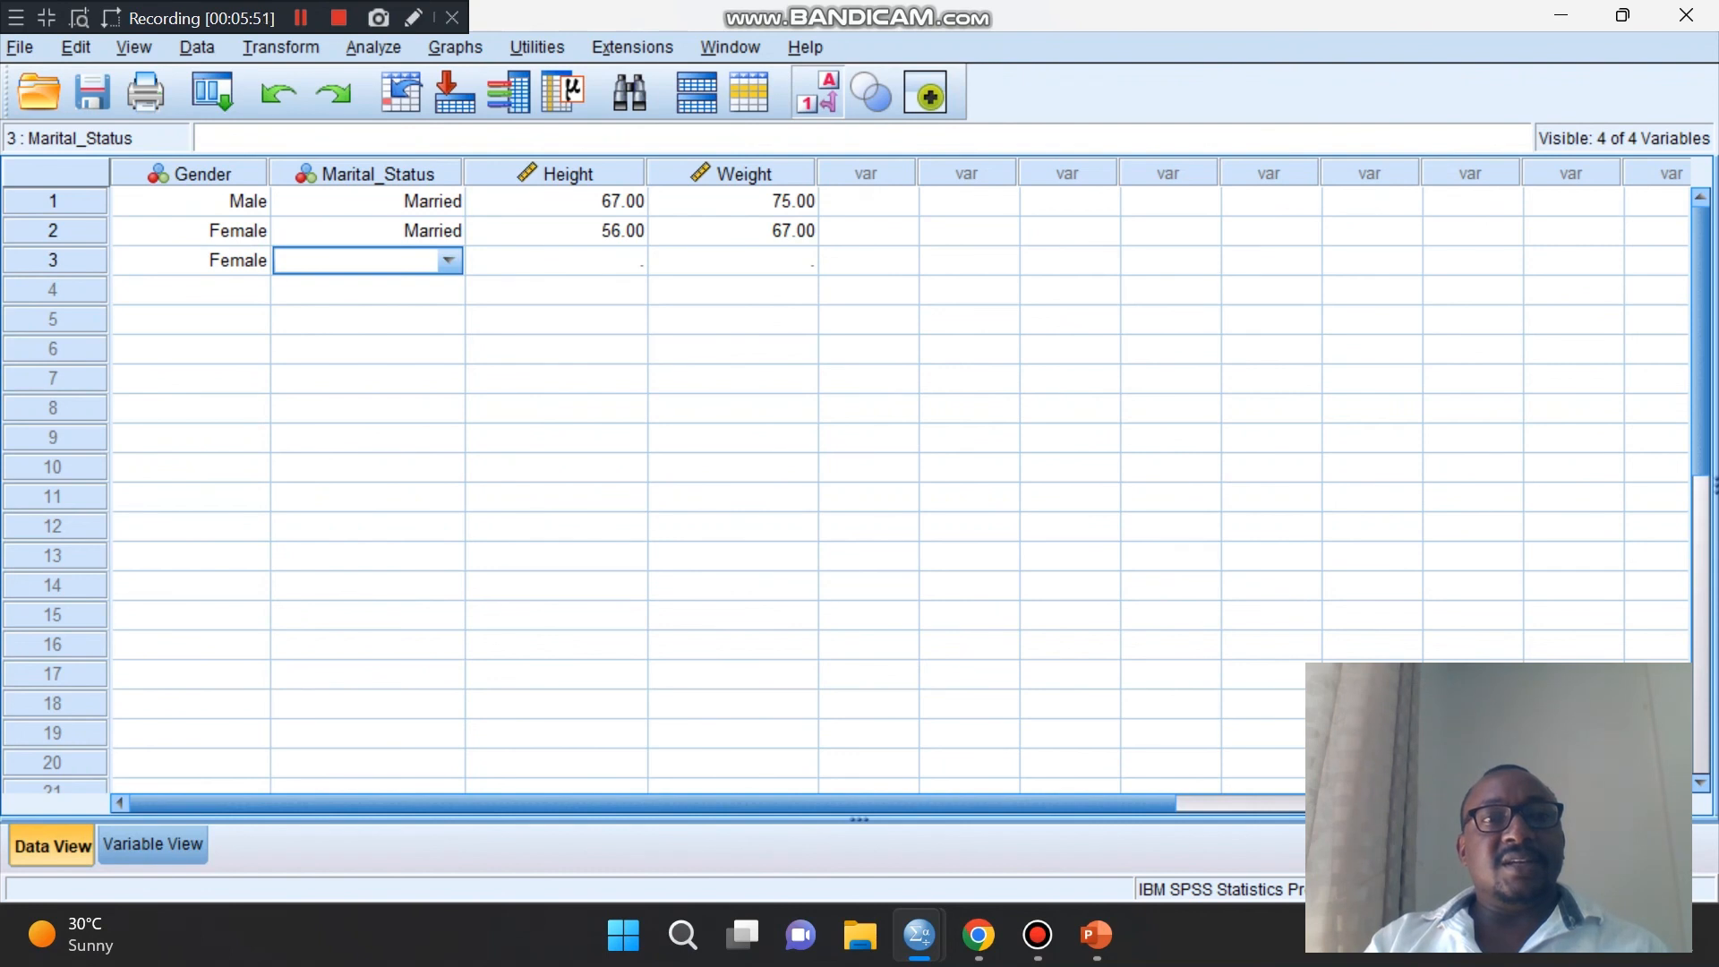
left_click(449, 260)
key("Down")
key("Down")
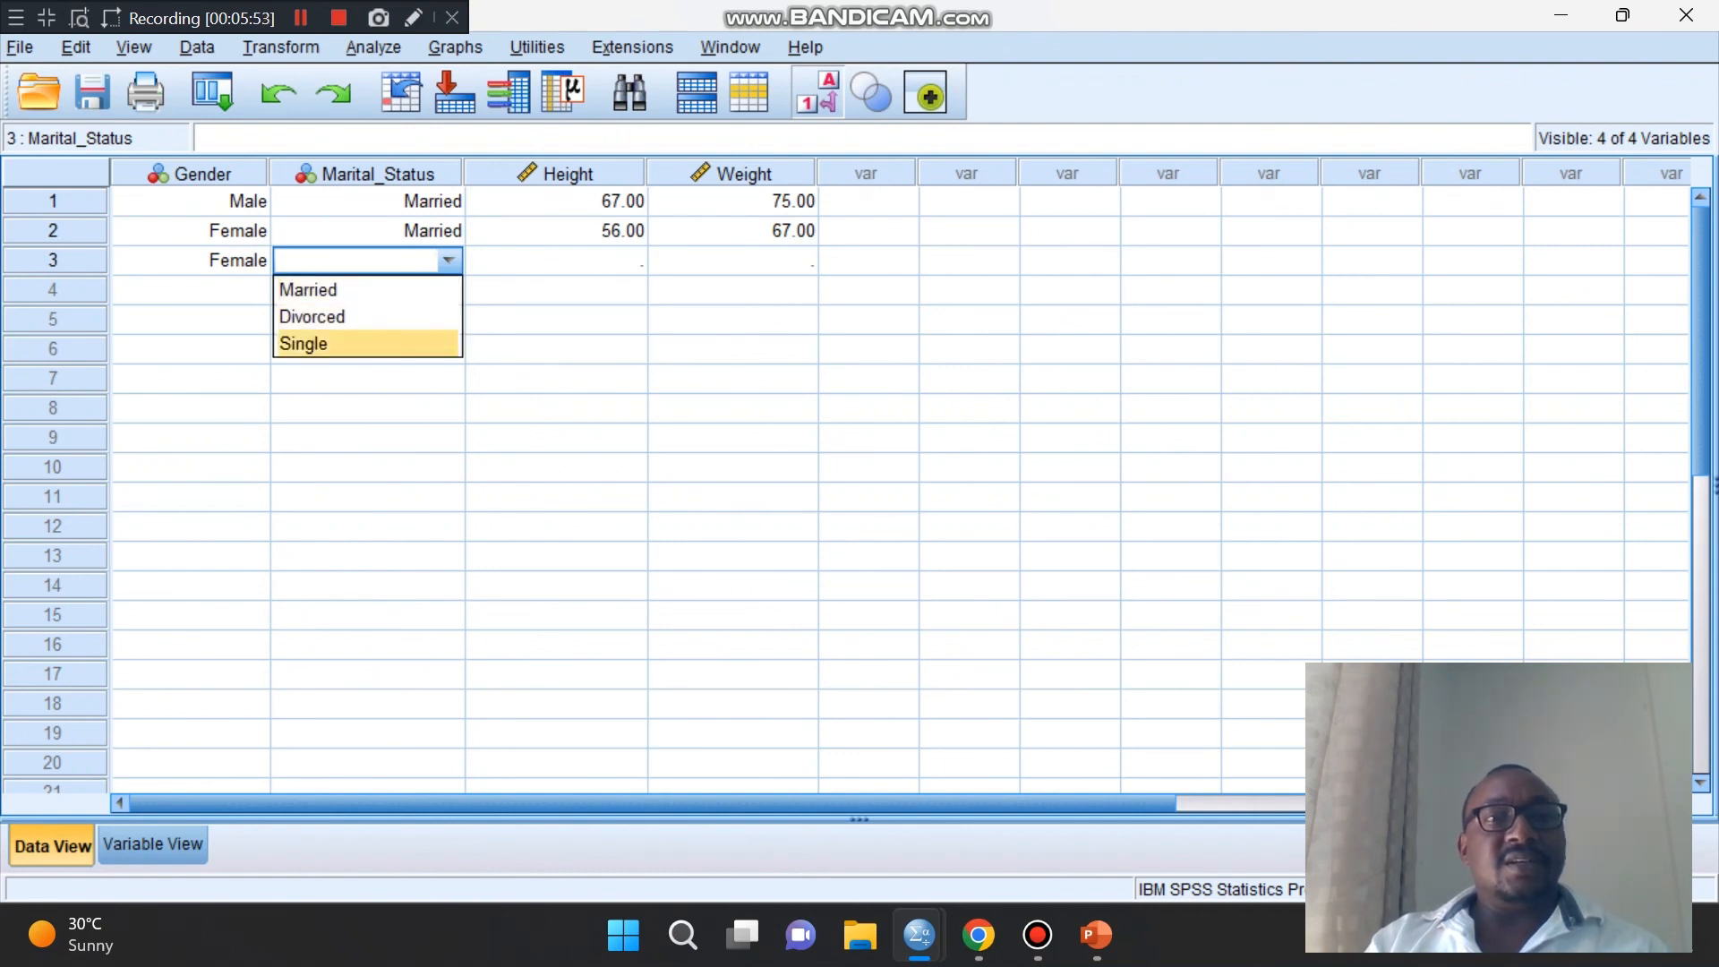
key("Return")
- Enter 45 as the Height and 50 as the Weight of the third case
key("Tab")
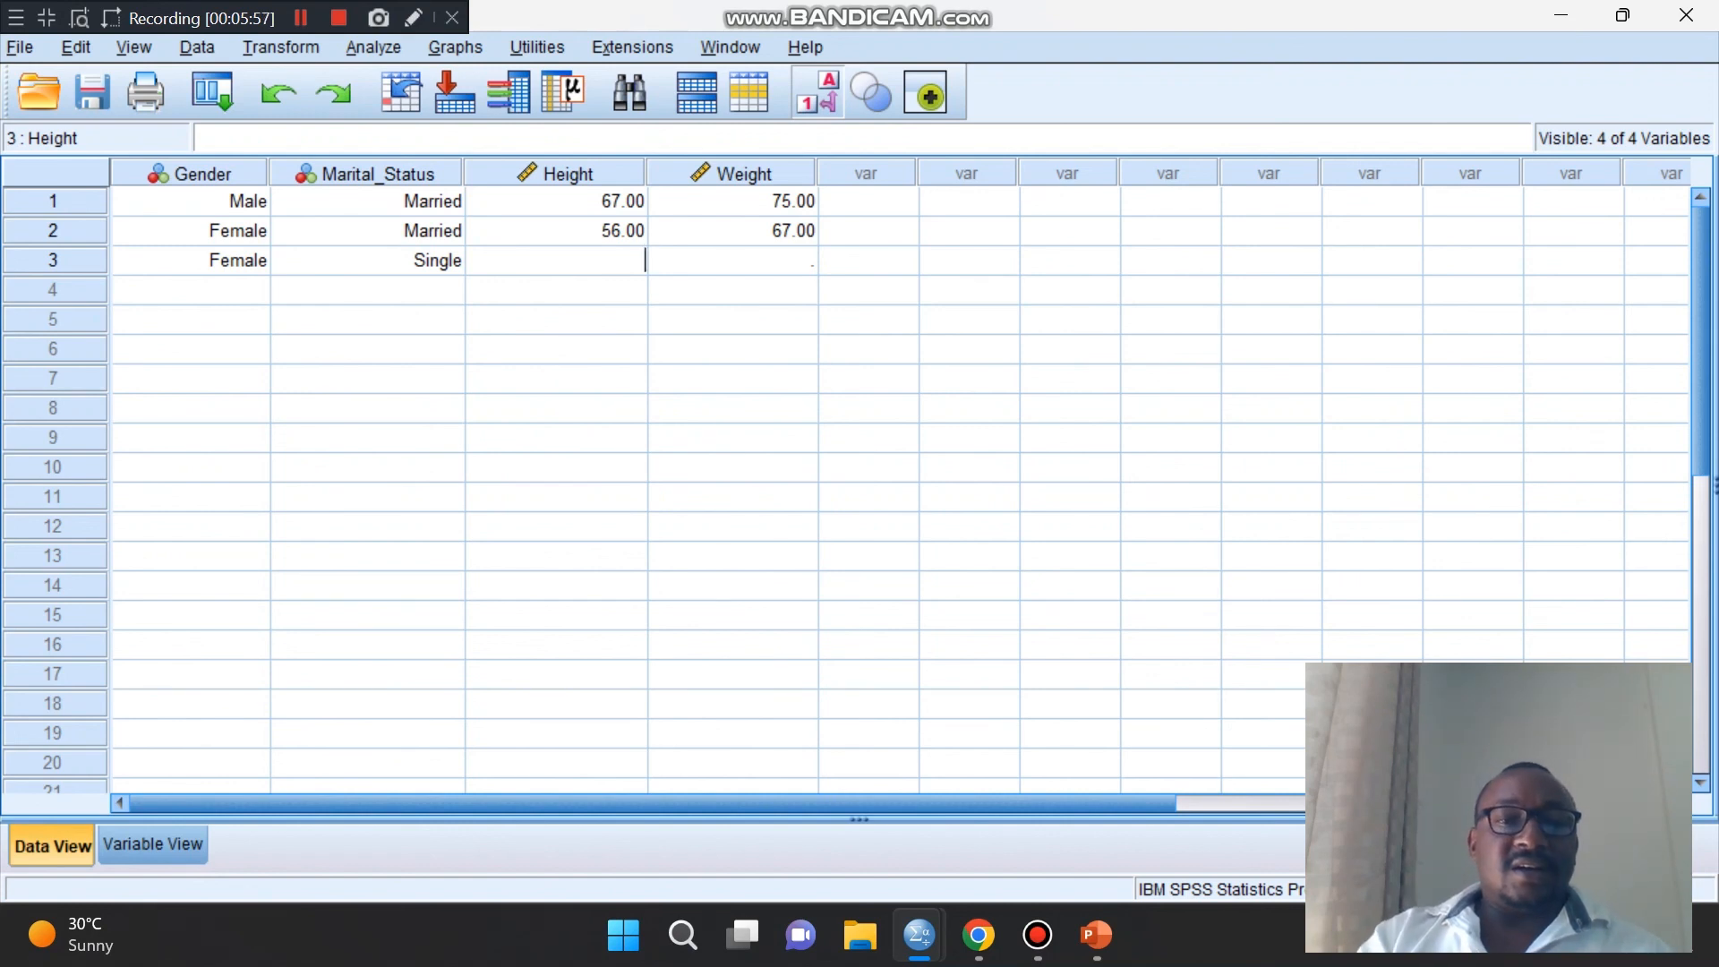
type("45")
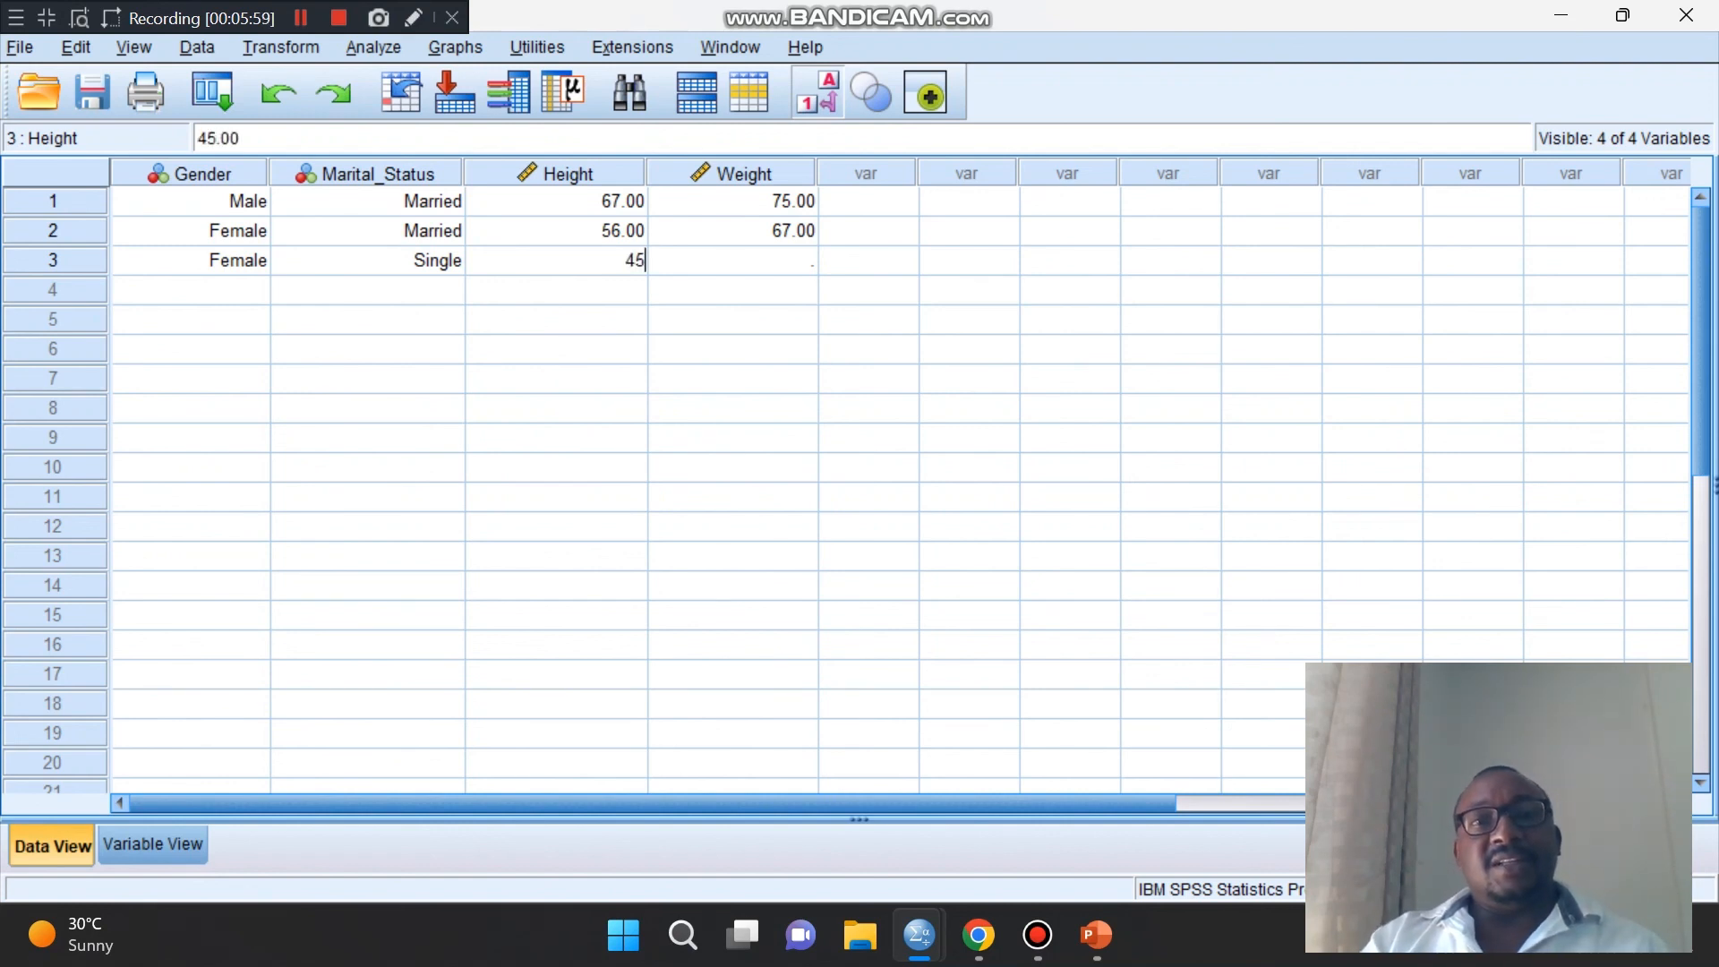
key("Tab")
type("50")
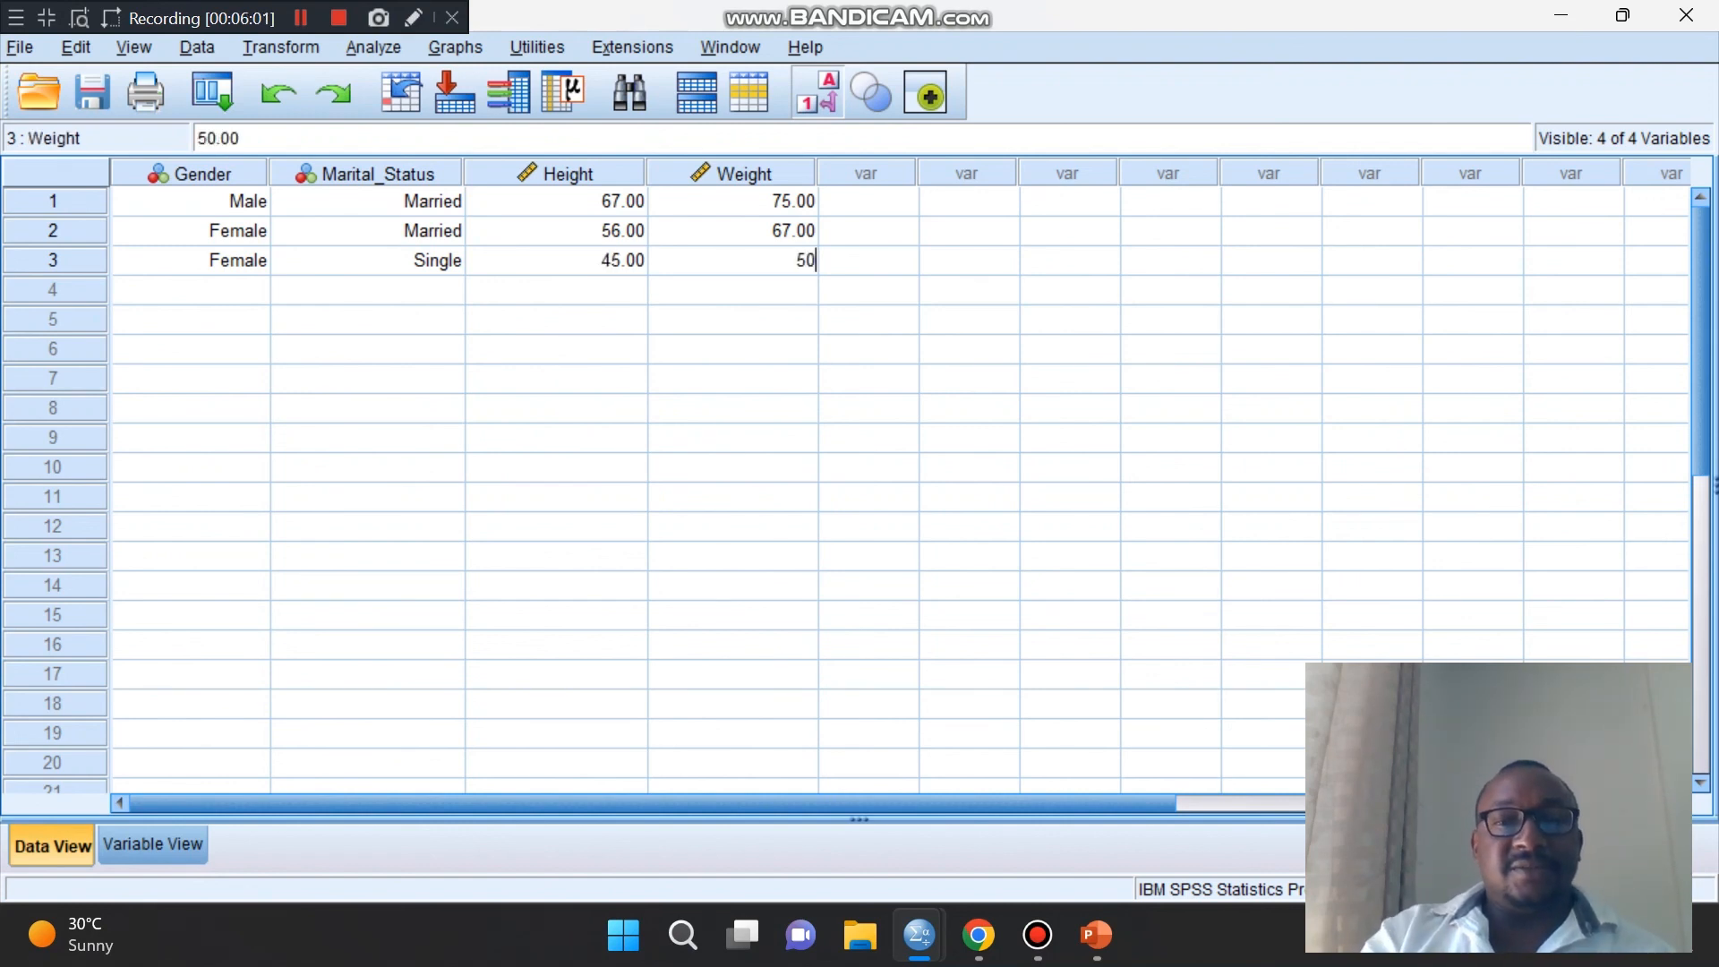
left_click(191, 675)
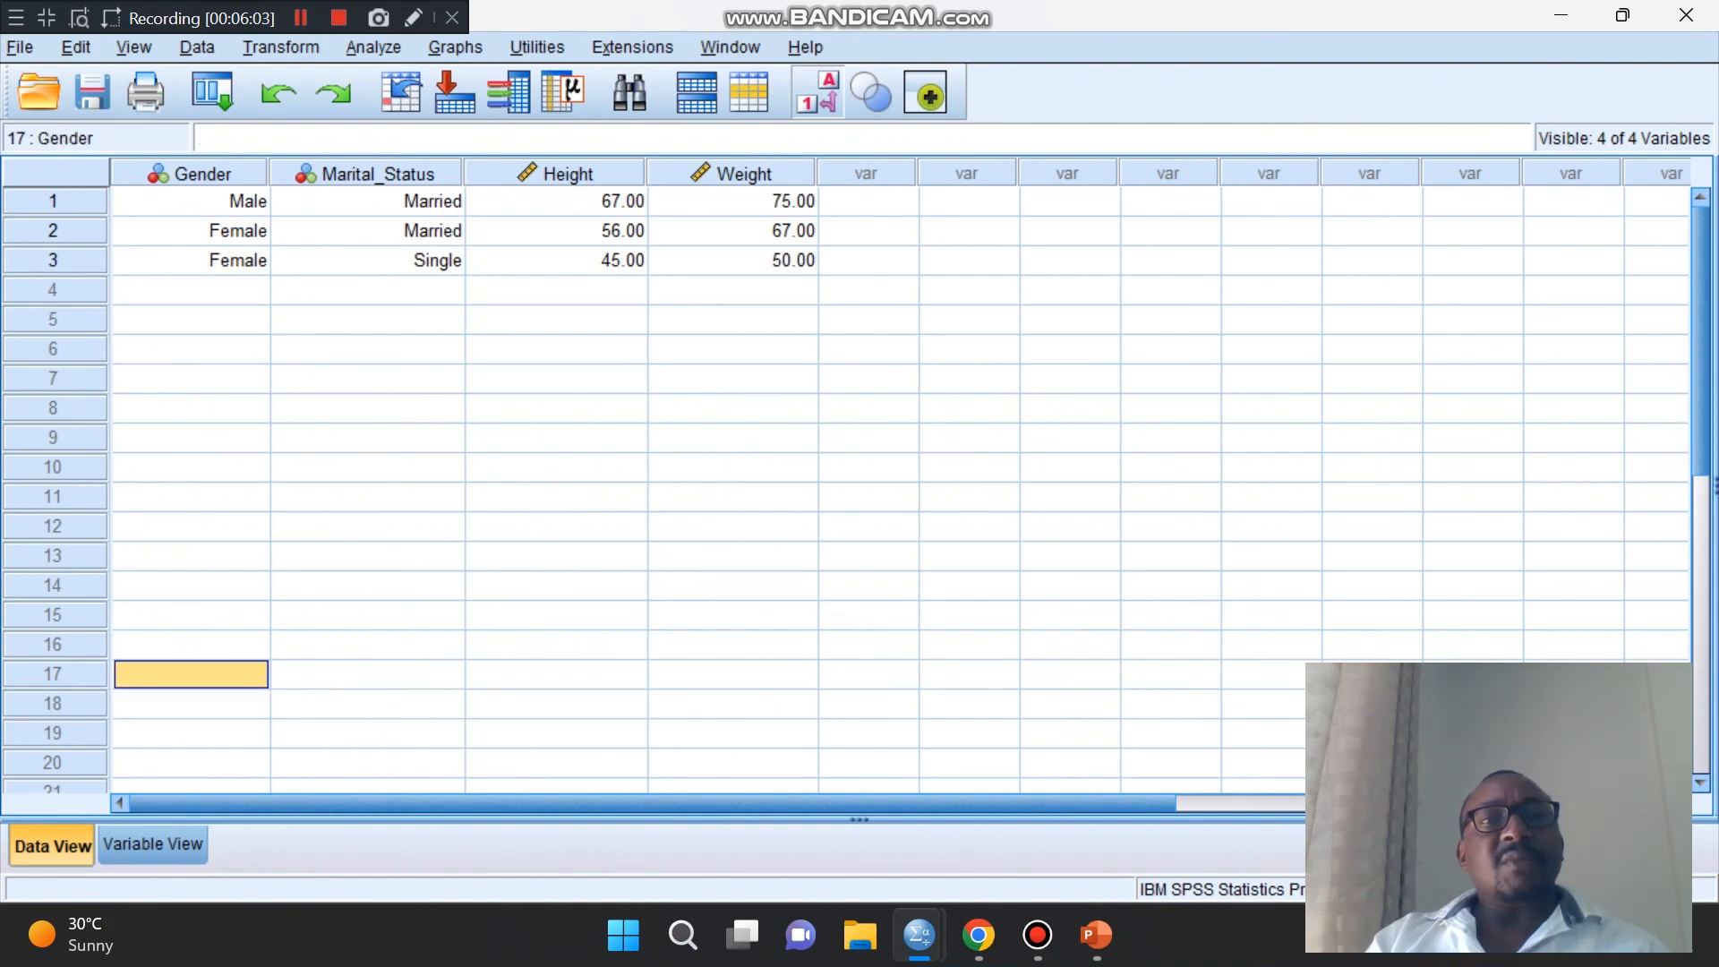